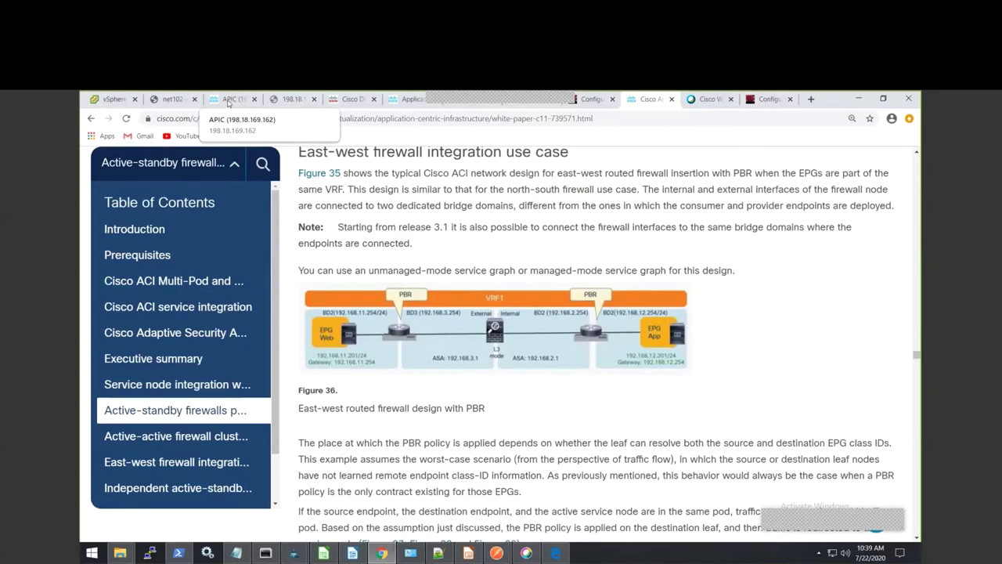
# Switch from the ACI white paper to the APIC management console tab.
pyautogui.click(228, 104)
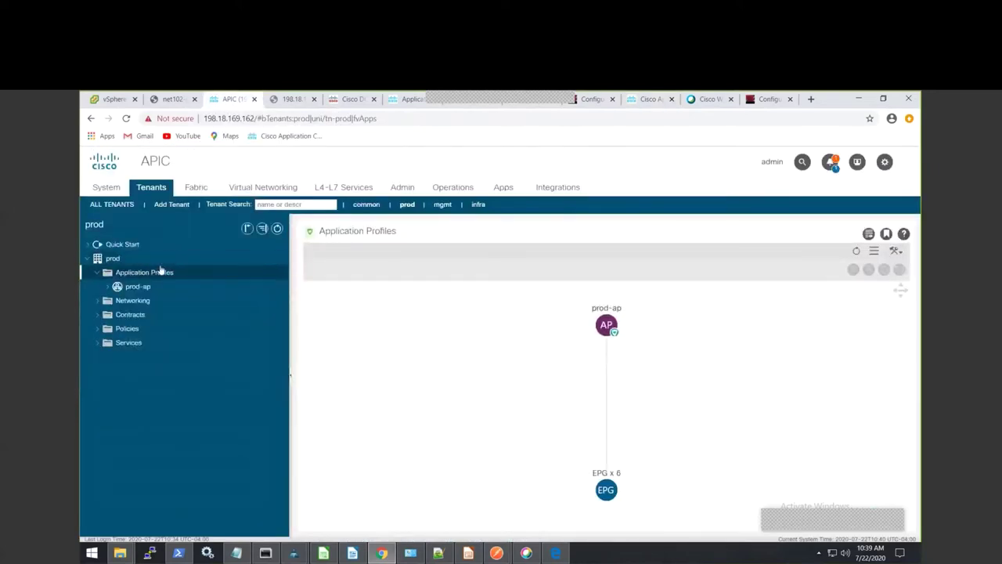
# Open prod-ap's Application EPGs and view the net102-epg, then net103-epg summaries.
pyautogui.click(139, 287)
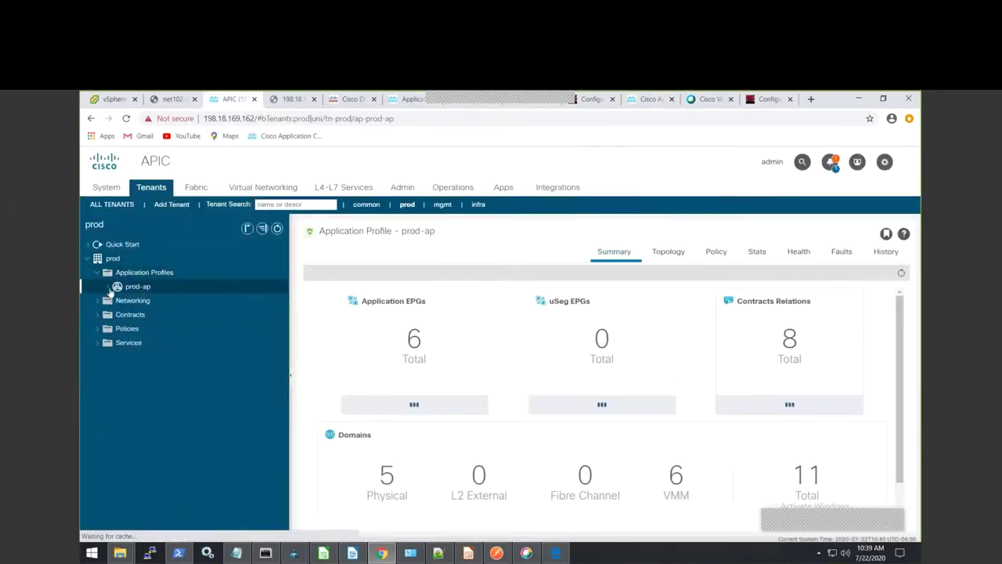
pyautogui.click(126, 302)
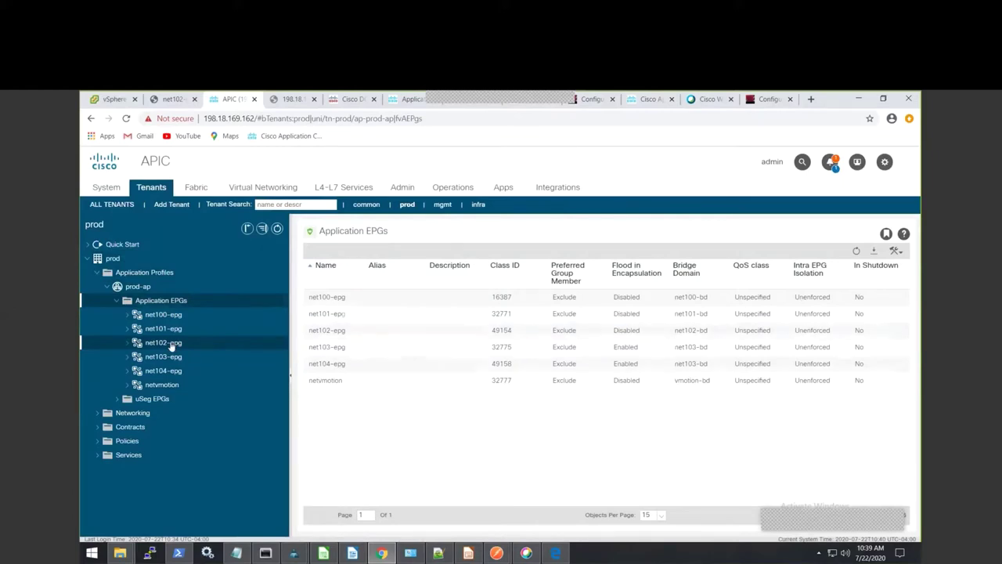
pyautogui.click(171, 346)
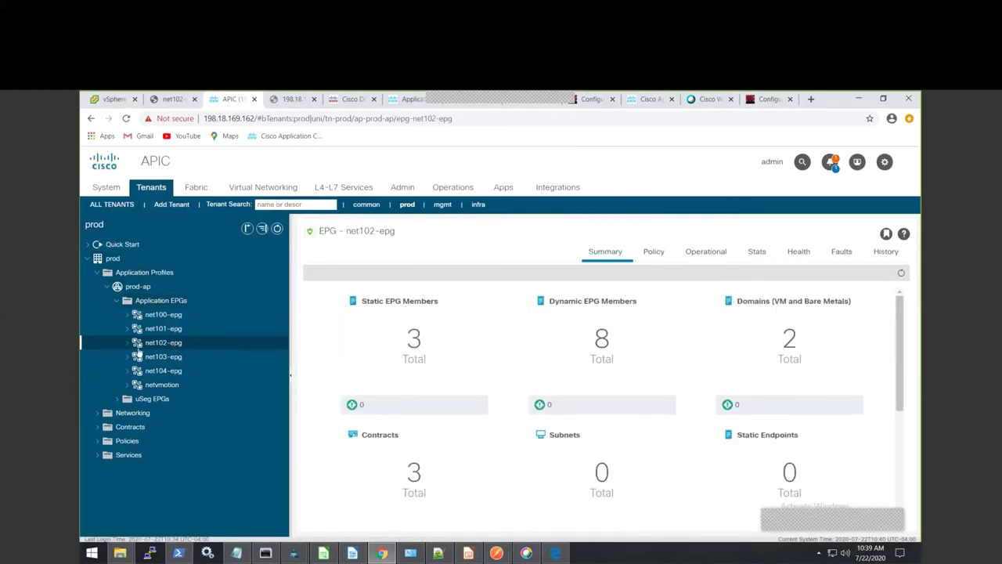
pyautogui.click(155, 361)
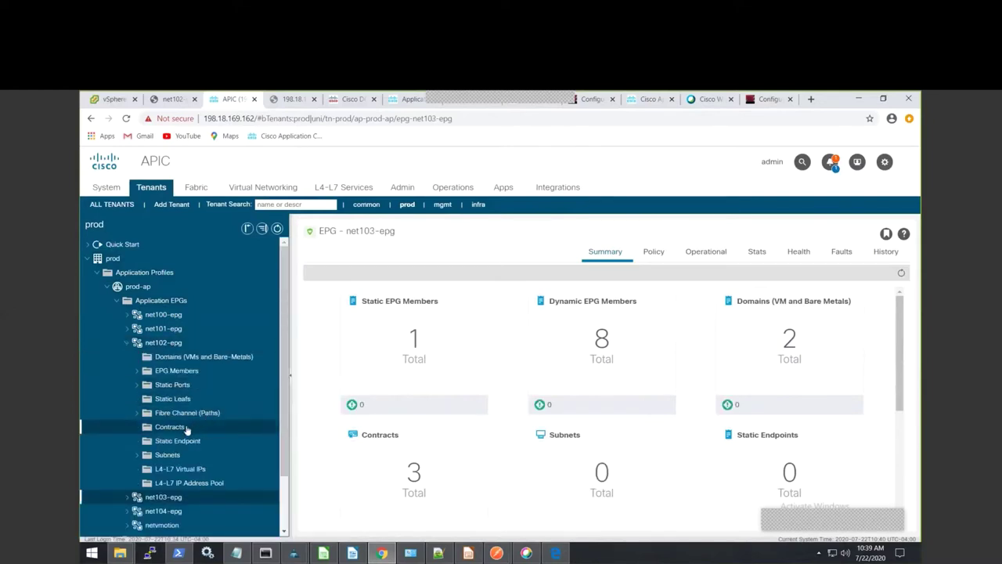
# View net102-epg's contracts, then list net103-epg's allow-ssh and permit-any contracts.
pyautogui.click(192, 427)
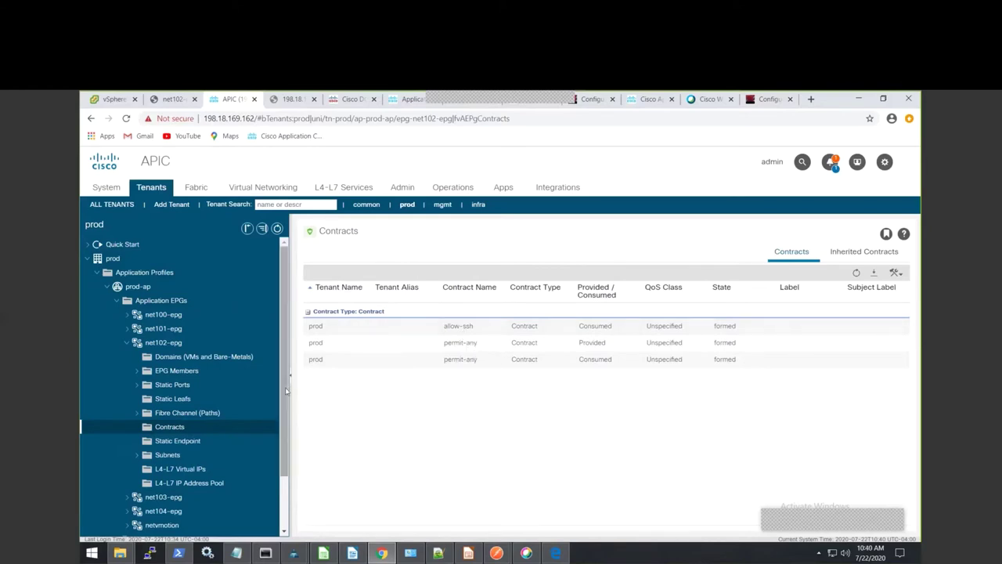
pyautogui.scroll(-2, 285, 392)
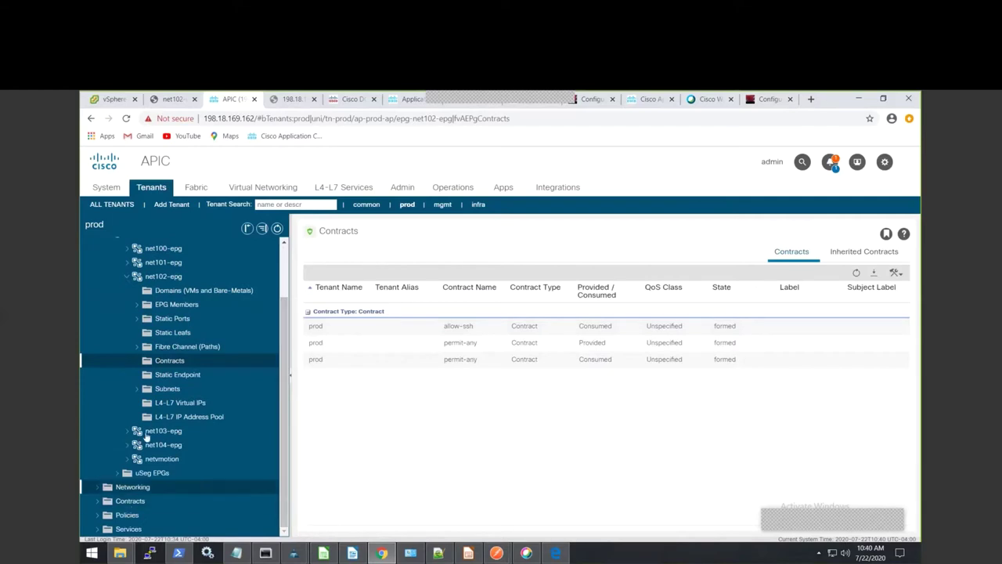
pyautogui.click(145, 433)
pyautogui.click(127, 431)
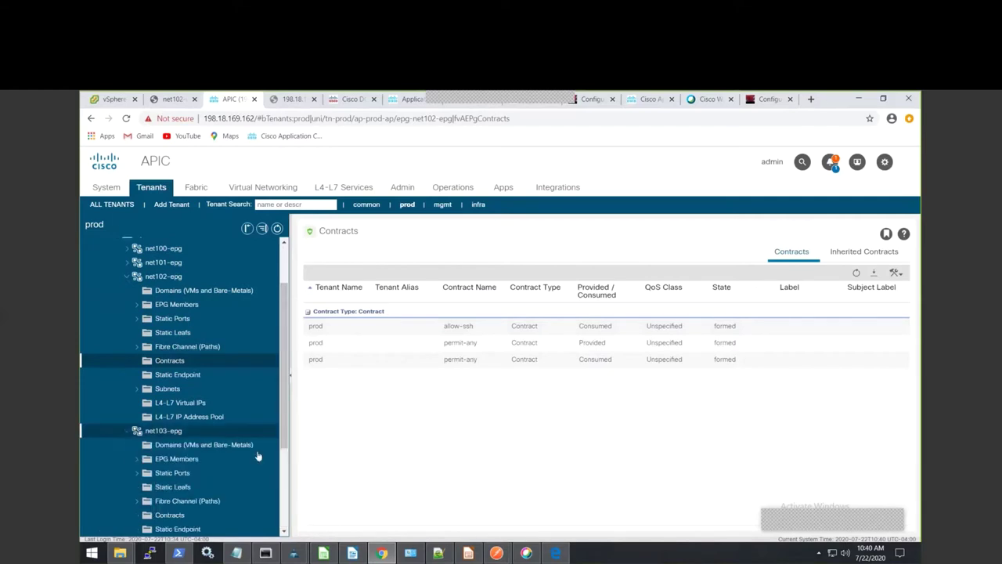
pyautogui.moveTo(283, 401); pyautogui.dragTo(284, 460)
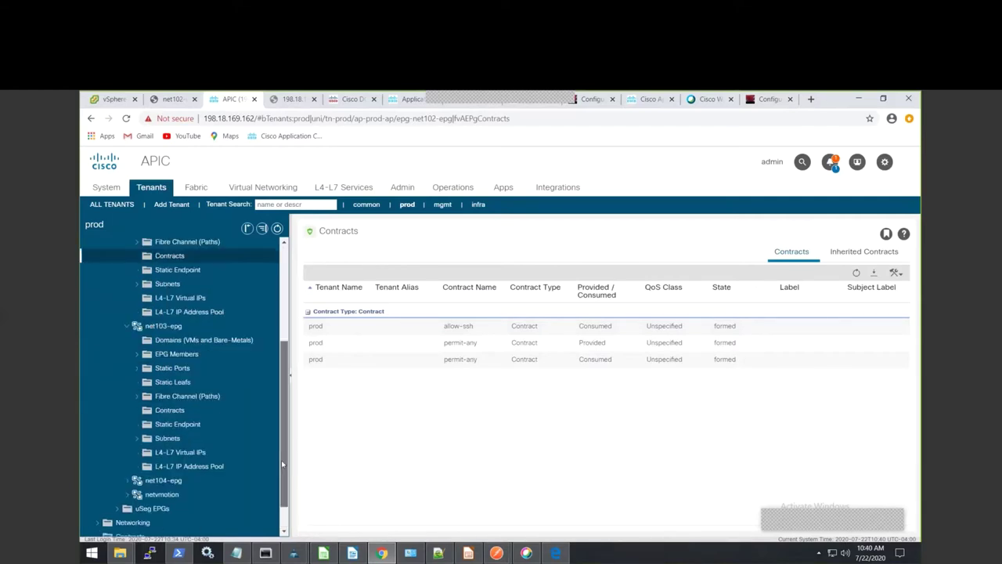
pyautogui.click(180, 410)
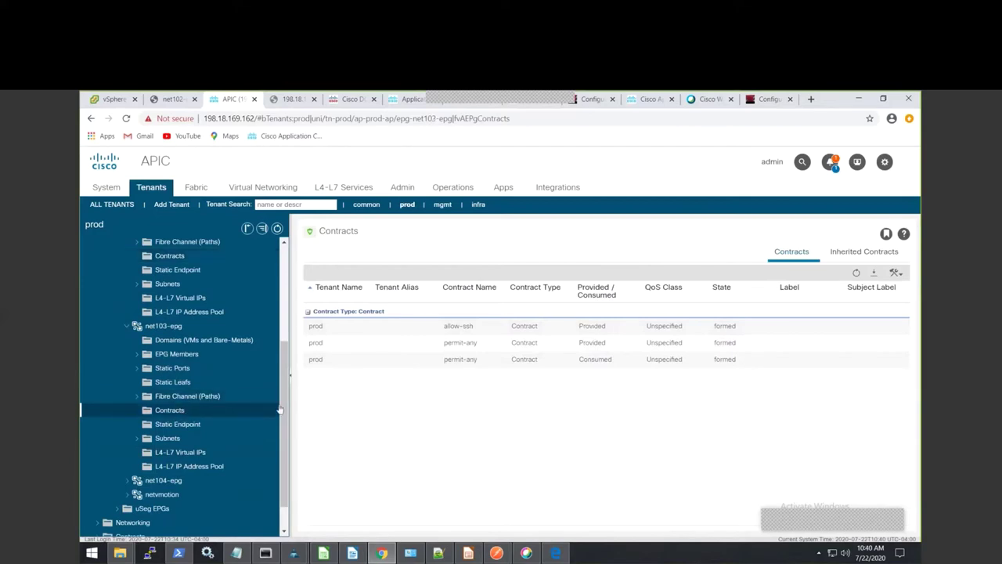
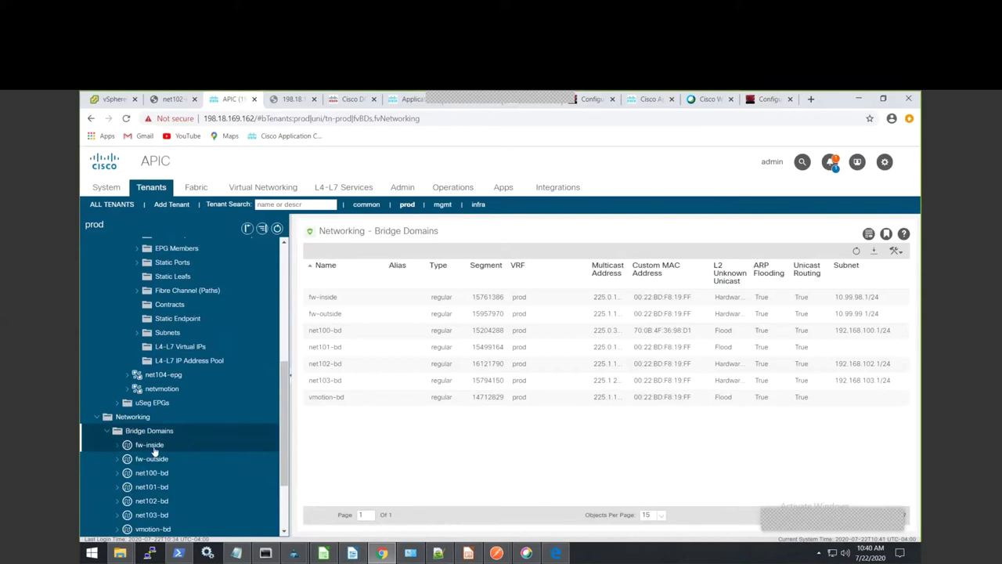
# Open the fw-inside bridge domain's policy page, then switch to the Cisco east-west firewall white paper.
pyautogui.click(151, 445)
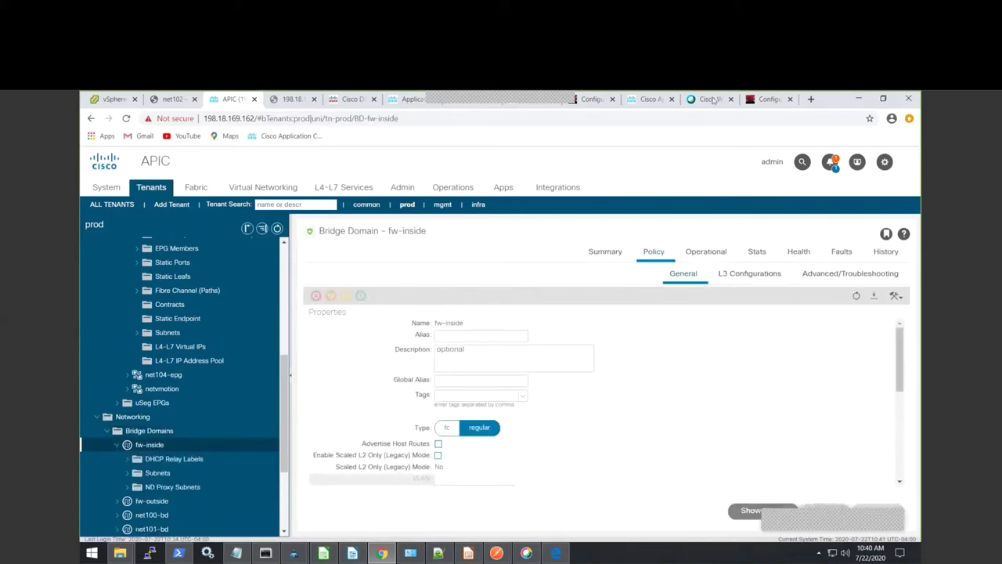
pyautogui.click(657, 99)
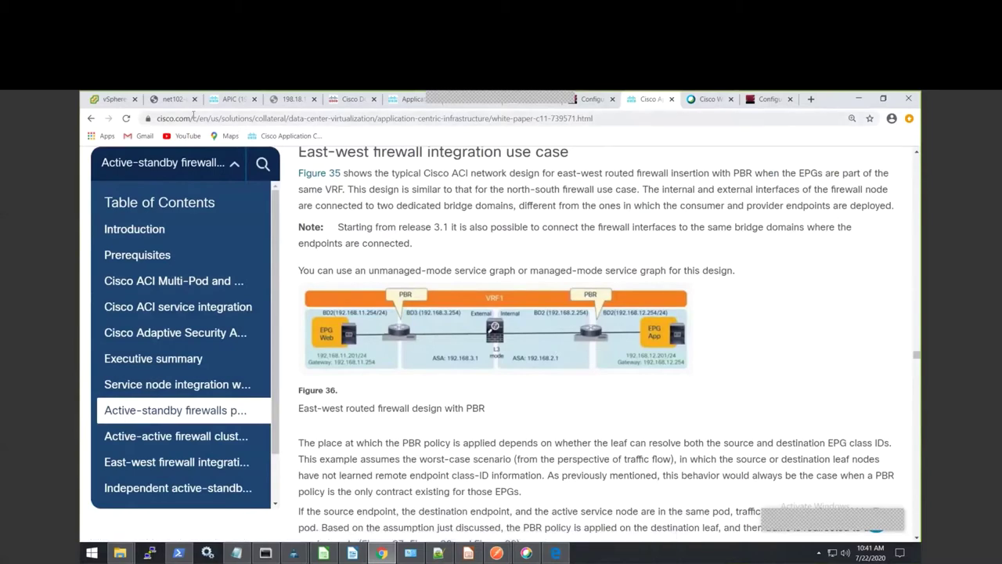
# Return to the APIC Bridge Domain - fw-inside page.
pyautogui.click(227, 100)
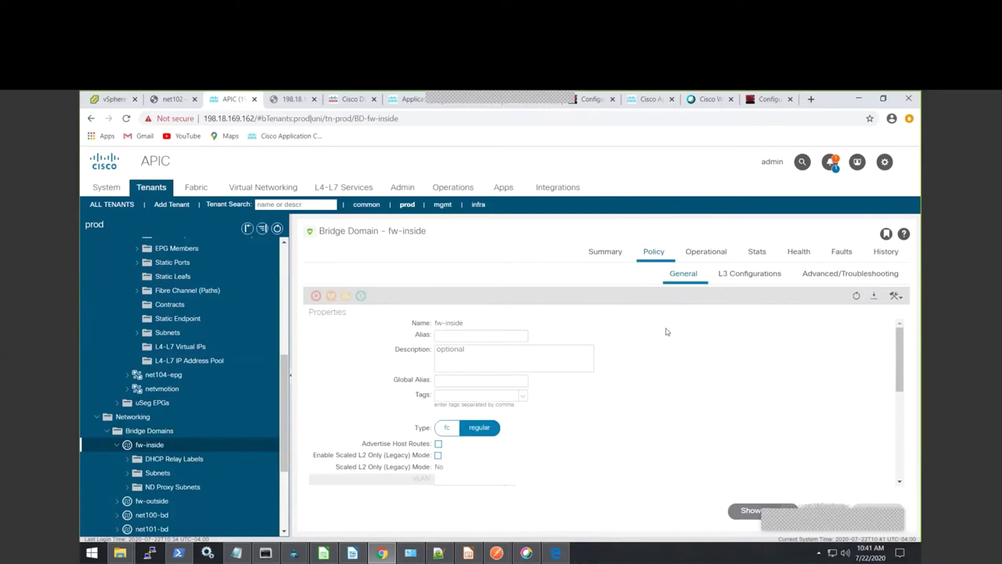
# Review fw-inside's General properties and its L3 Configurations subnet settings.
pyautogui.scroll(-3, 704, 369)
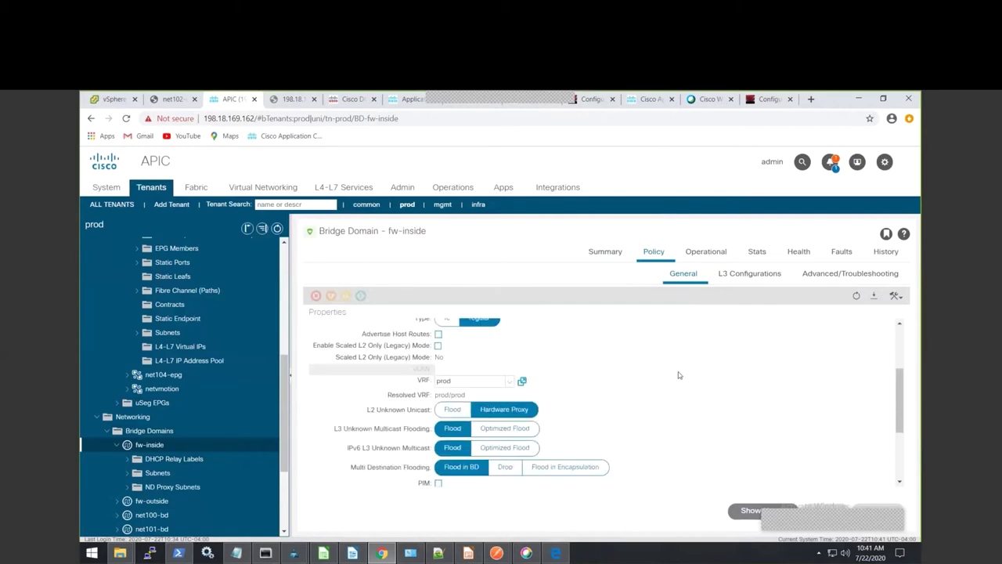
pyautogui.scroll(-3, 682, 372)
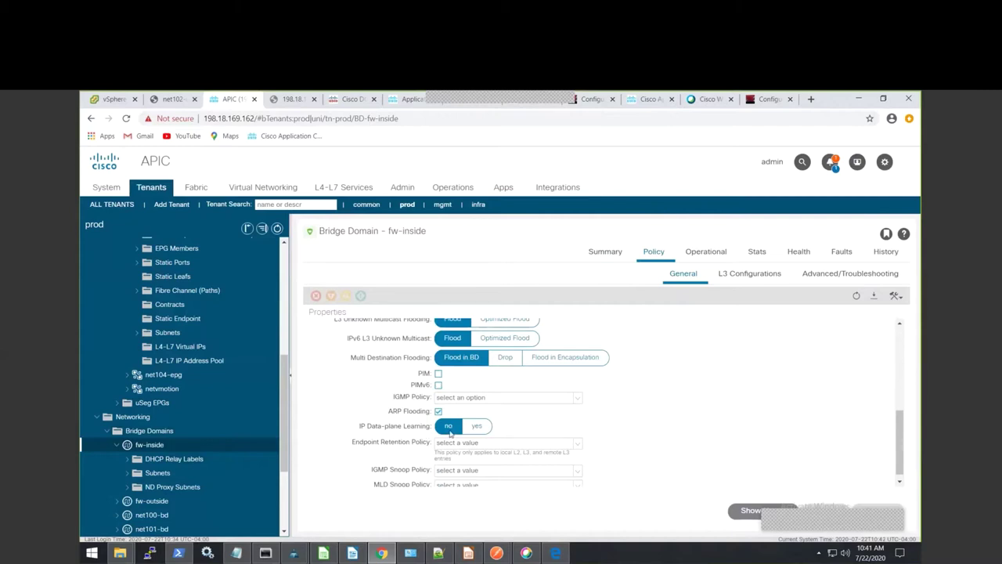
pyautogui.click(750, 276)
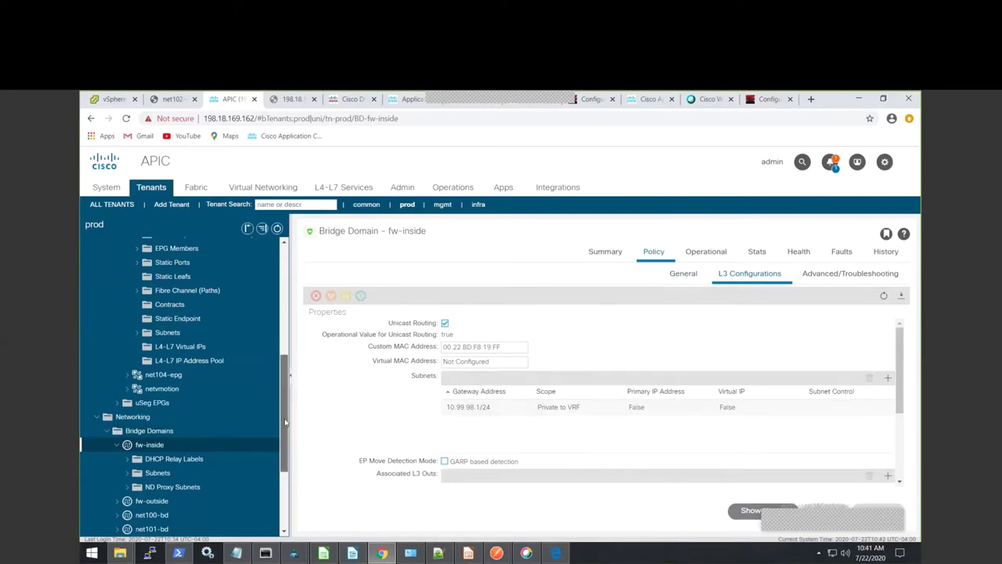
# Expand fw-outside and list its subnets, showing the 10.99.99.1/24 gateway.
pyautogui.scroll(-3, 285, 423)
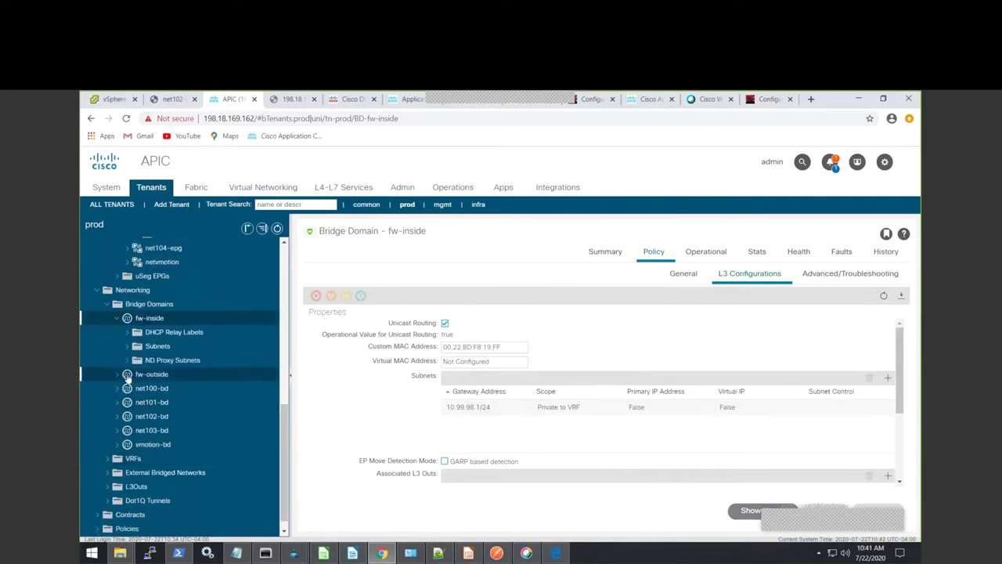
pyautogui.click(118, 374)
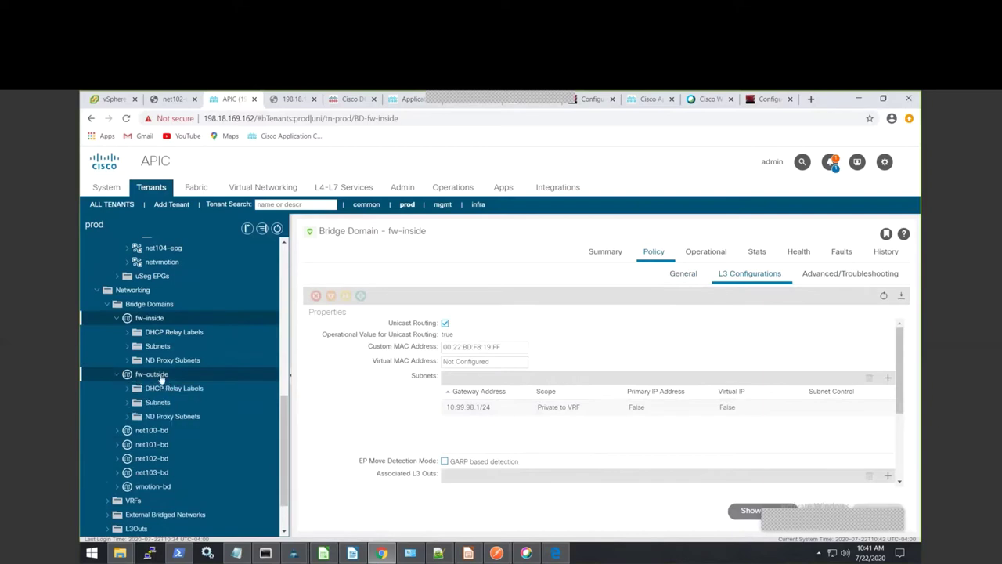
pyautogui.click(157, 402)
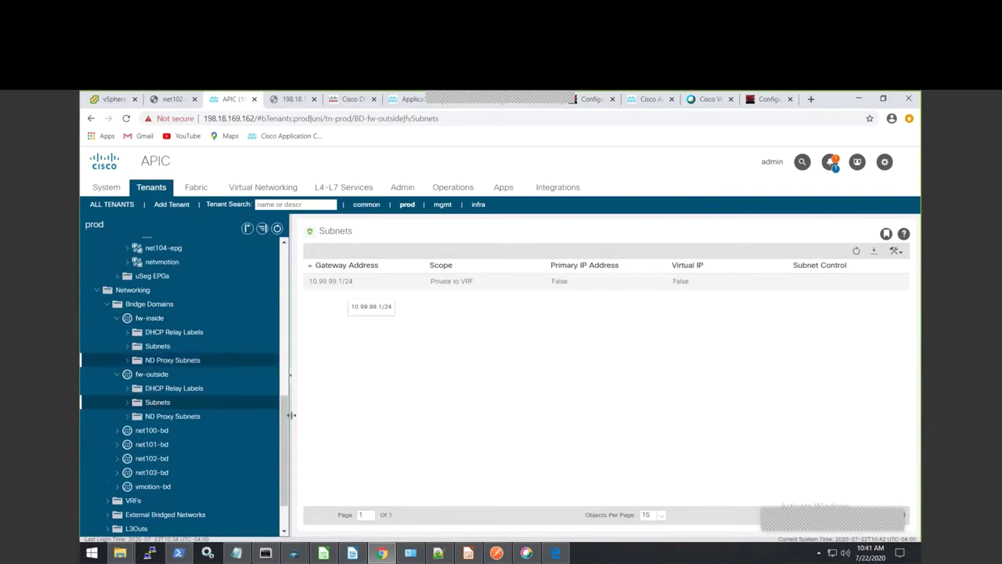
# Check fw-outside's General policy: VRF prod/prod, ARP Flooding enabled, IP Data-plane Learning no.
pyautogui.scroll(5, 286, 401)
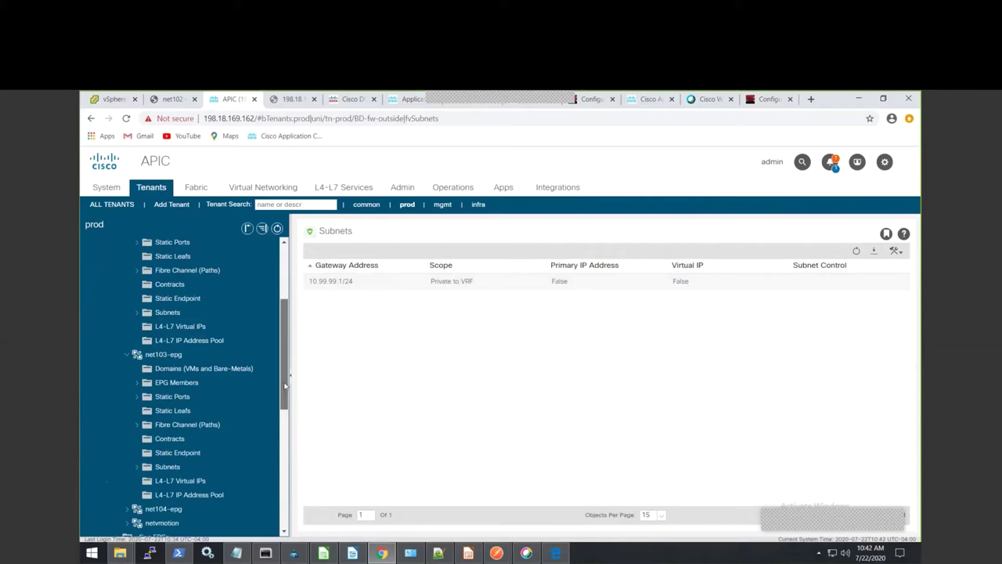
pyautogui.scroll(-5, 285, 446)
pyautogui.scroll(-3, 284, 445)
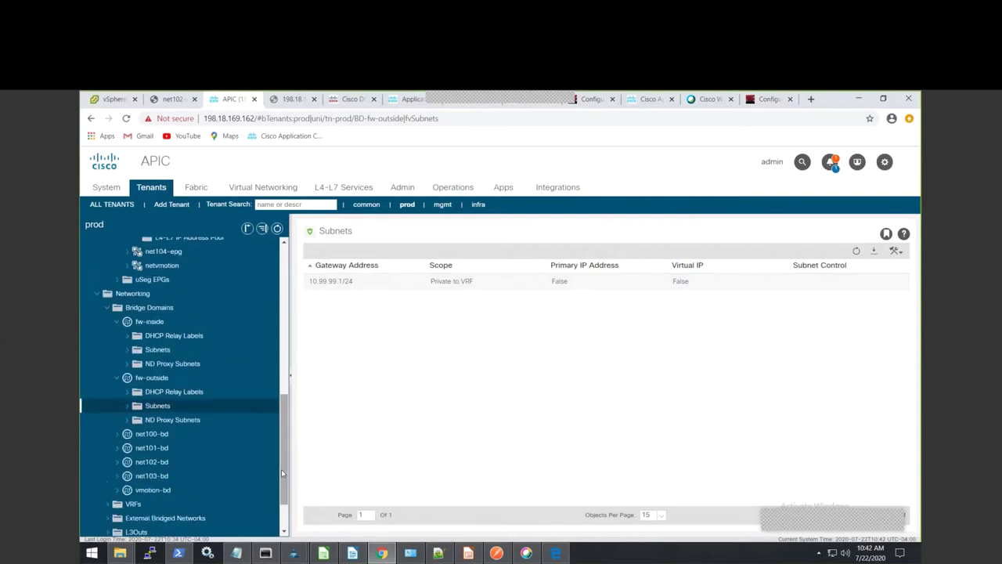
pyautogui.scroll(-2, 223, 503)
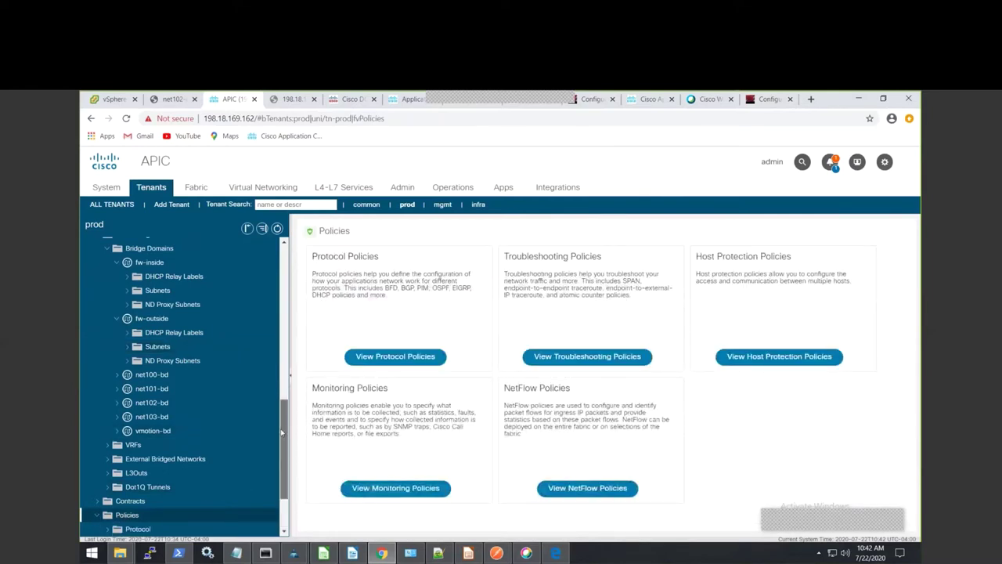
pyautogui.scroll(-2, 282, 457)
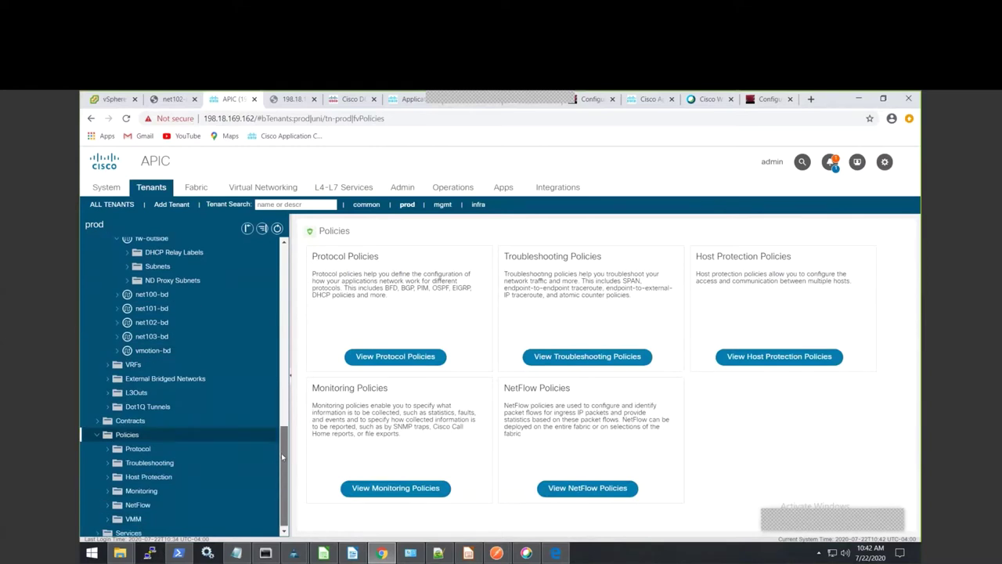
pyautogui.scroll(3, 281, 453)
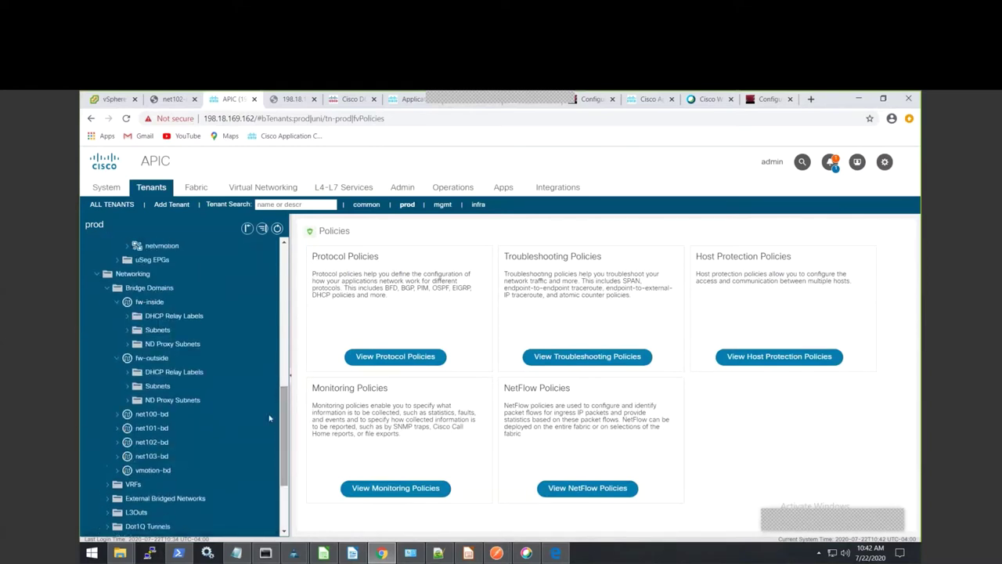
pyautogui.click(180, 358)
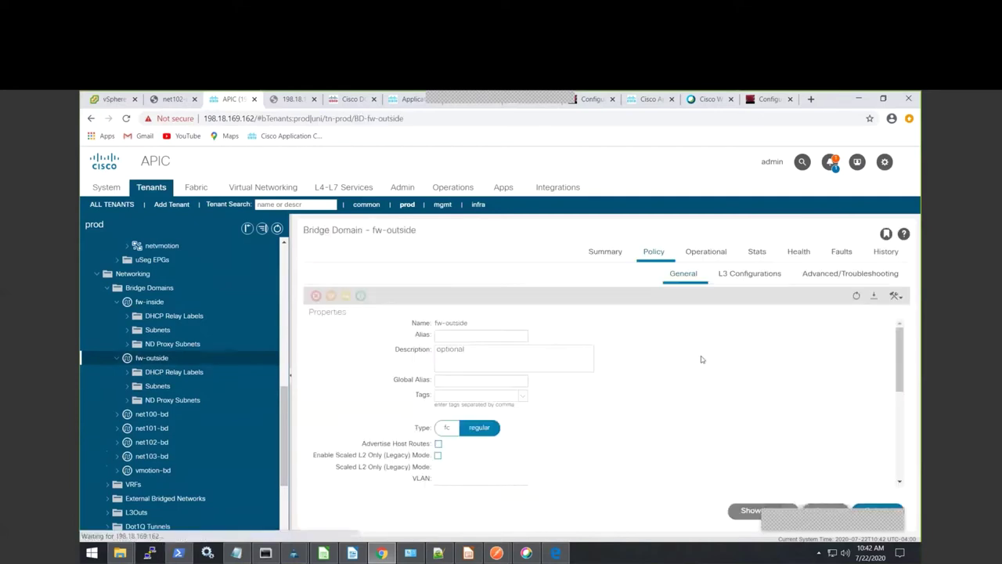
pyautogui.scroll(-2, 646, 416)
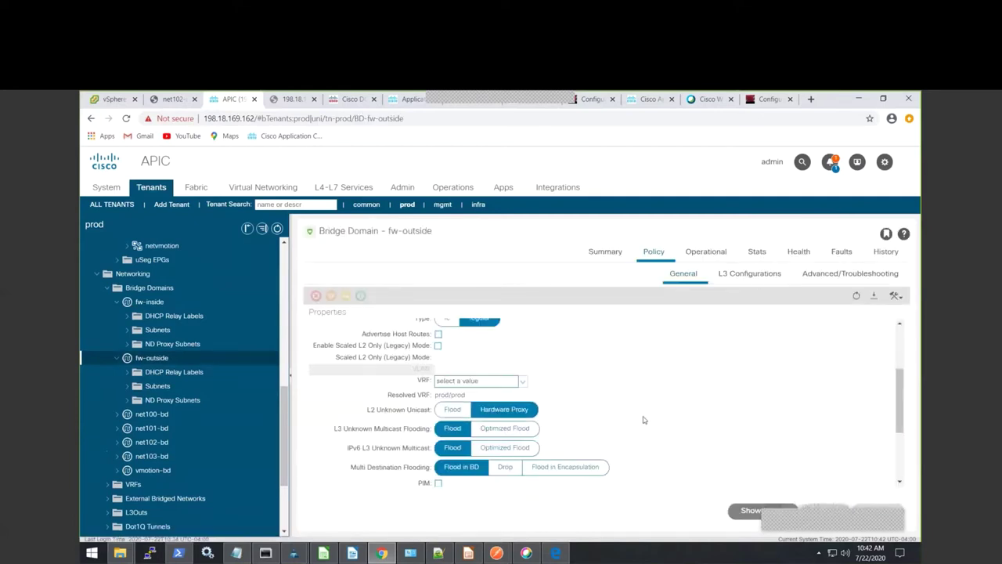
pyautogui.scroll(-2, 595, 453)
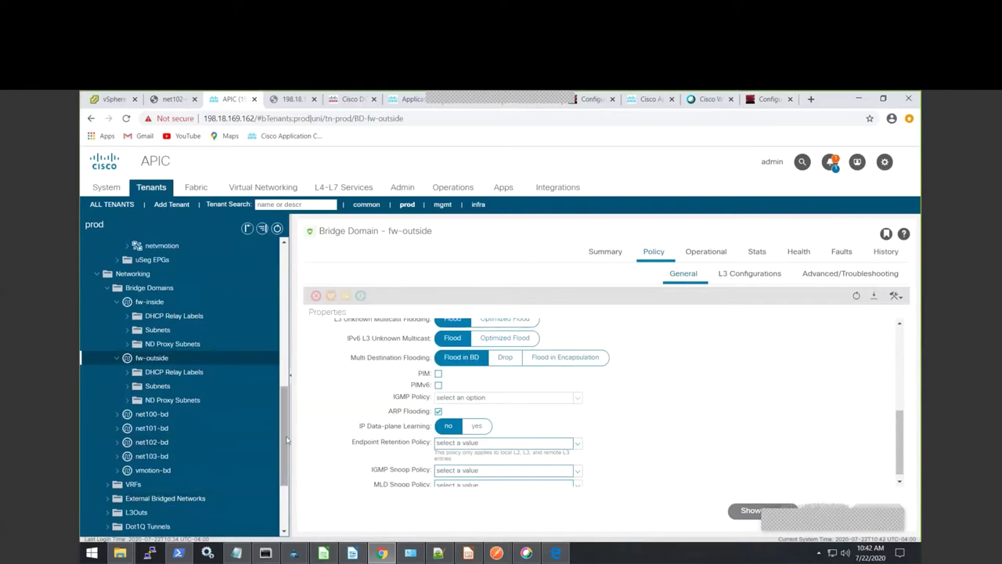
pyautogui.moveTo(286, 440); pyautogui.dragTo(283, 465)
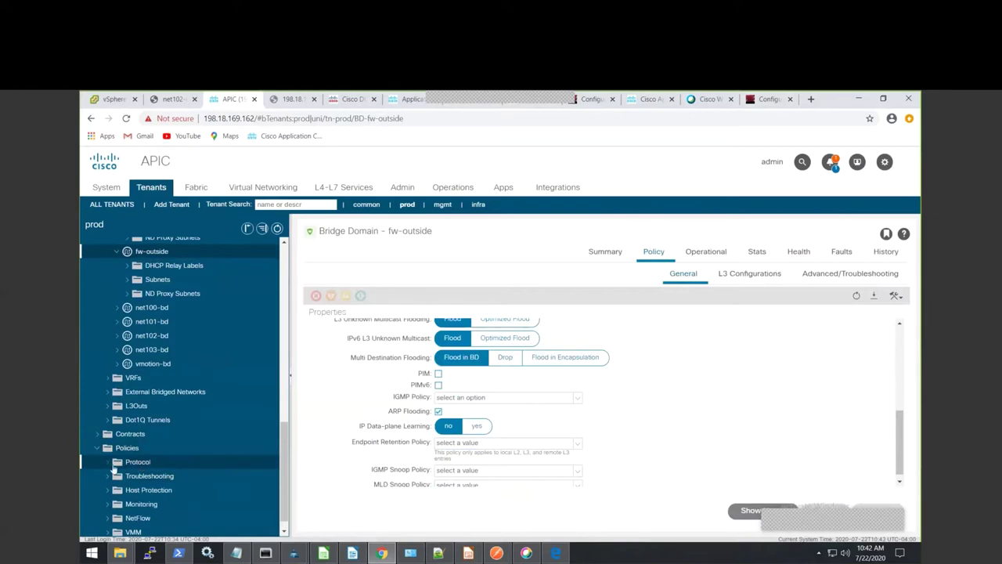
# Inspect the fw-inside Policy-Based Redirect policy's L3 destination 10.99.98.2.
pyautogui.click(186, 466)
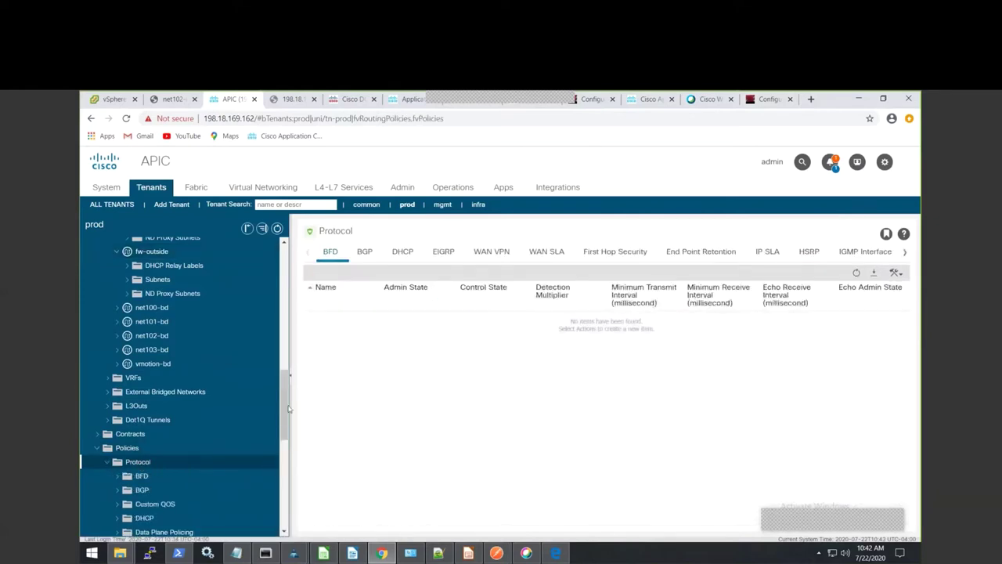
pyautogui.scroll(-2, 181, 474)
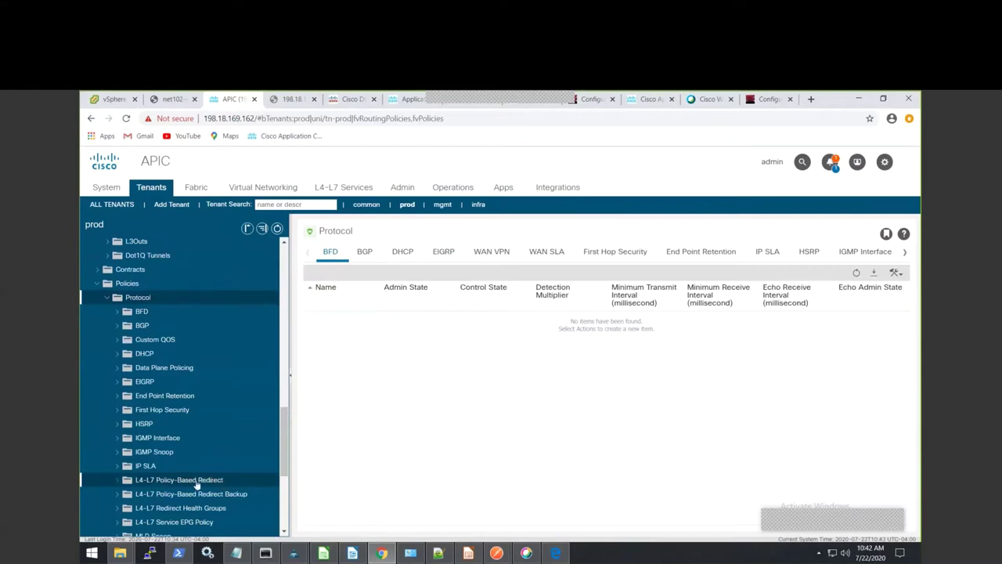
pyautogui.click(183, 483)
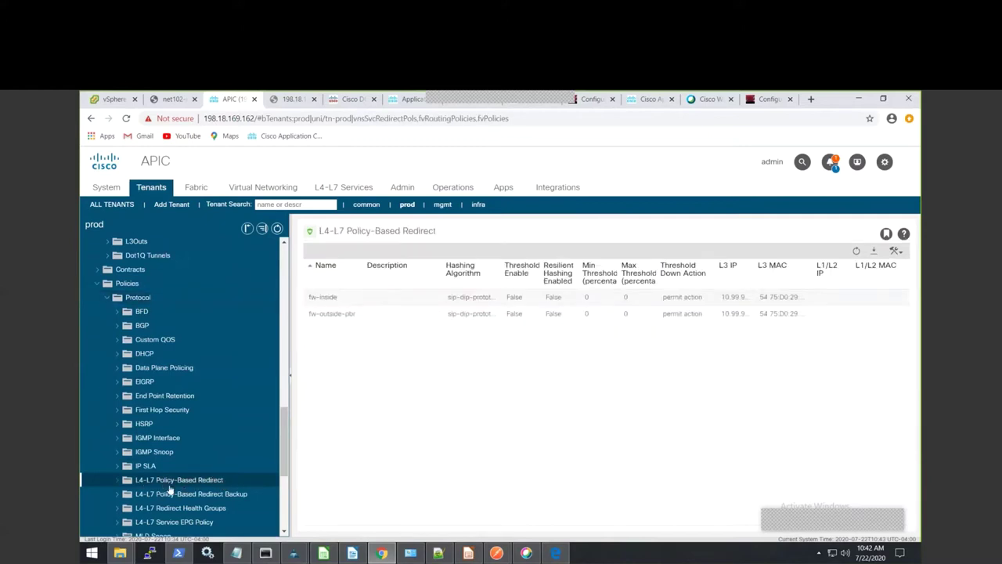
pyautogui.click(117, 481)
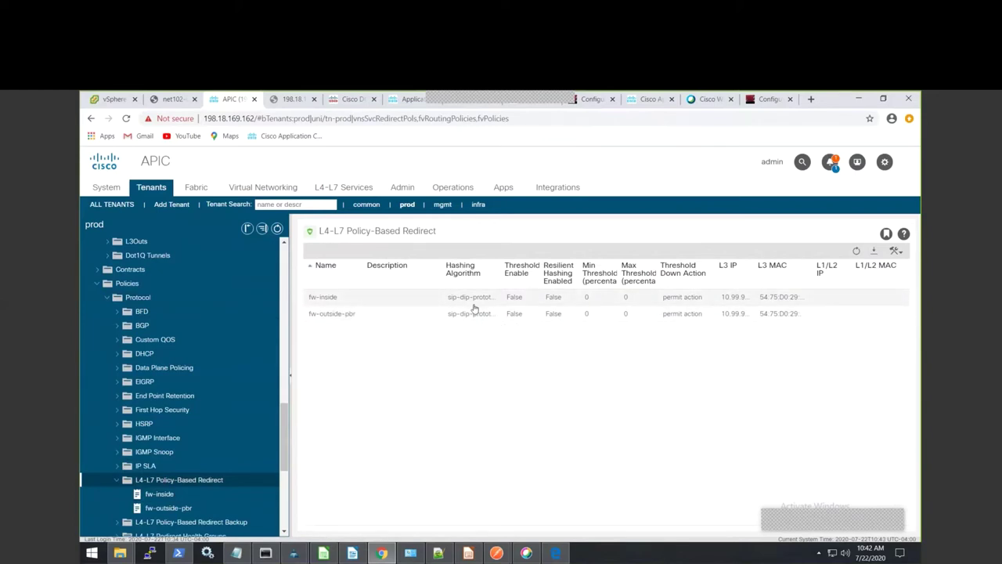
pyautogui.click(539, 300)
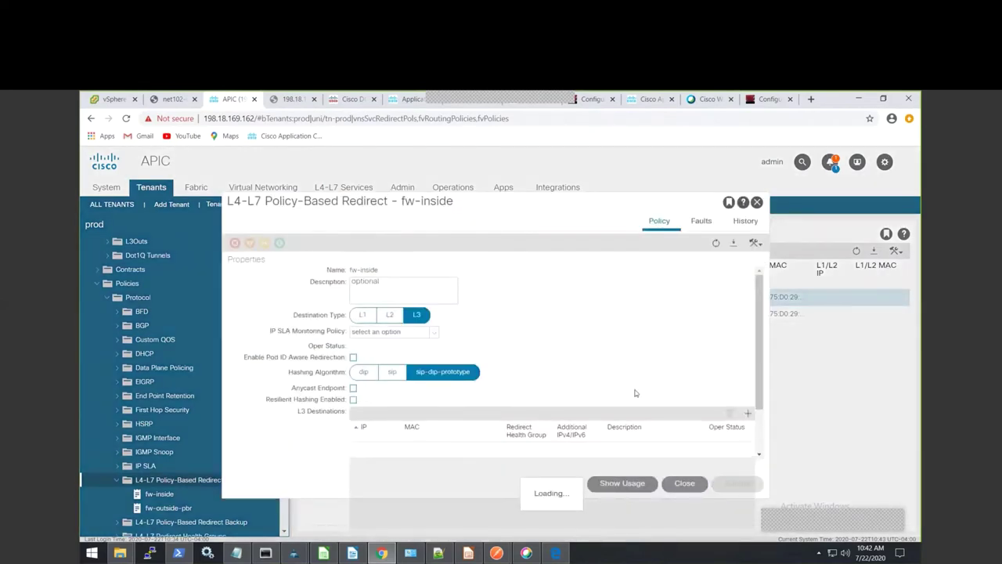
pyautogui.scroll(-1, 759, 411)
pyautogui.scroll(-1, 403, 426)
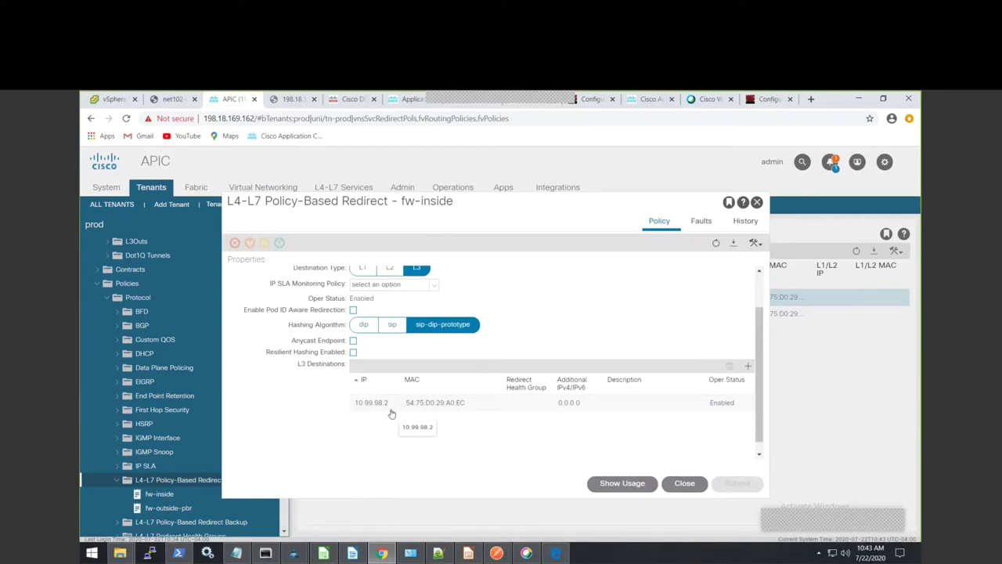
pyautogui.click(685, 483)
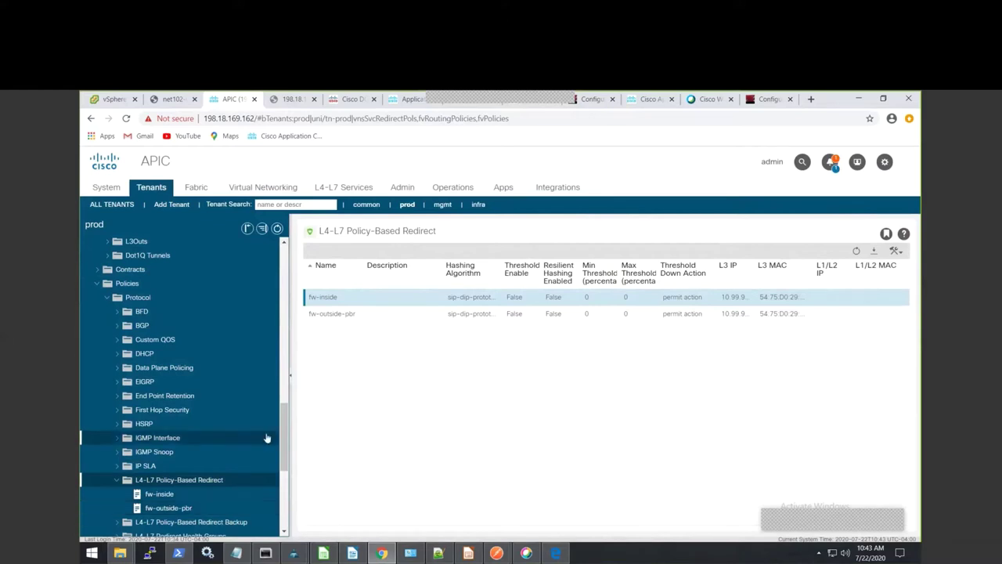
# Collapse Policies and show the prod tenant's Services overview.
pyautogui.scroll(3, 138, 445)
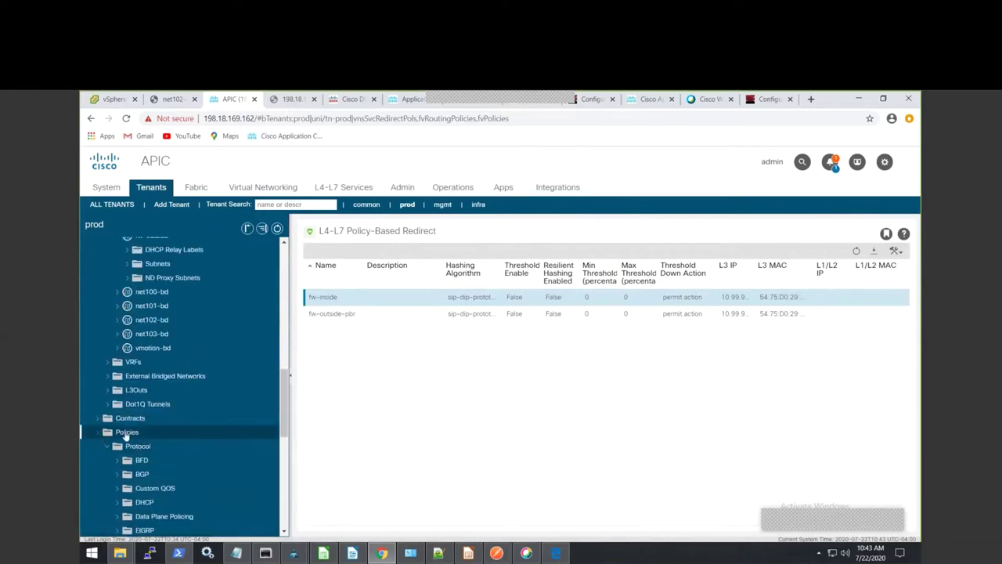
pyautogui.click(98, 431)
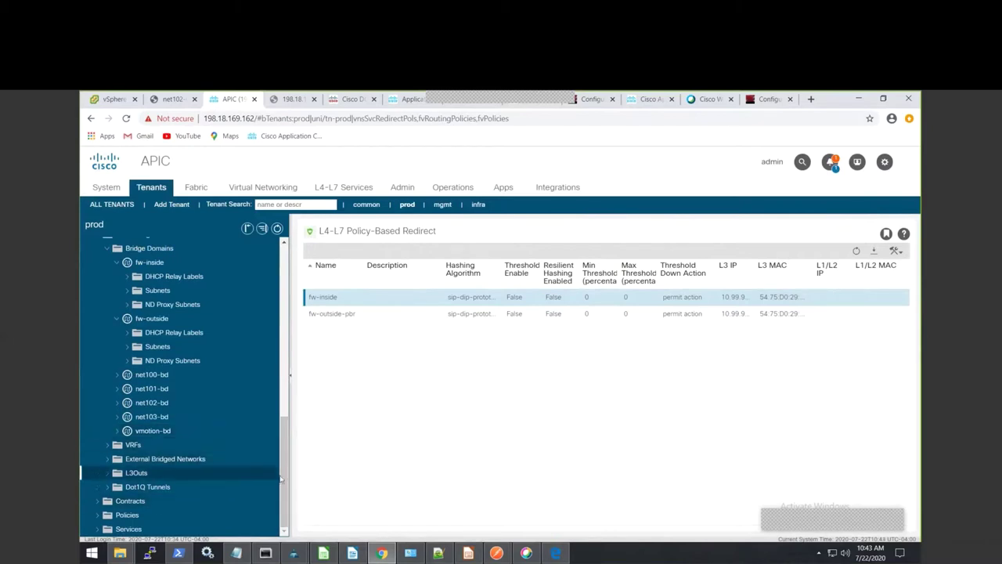
pyautogui.click(129, 529)
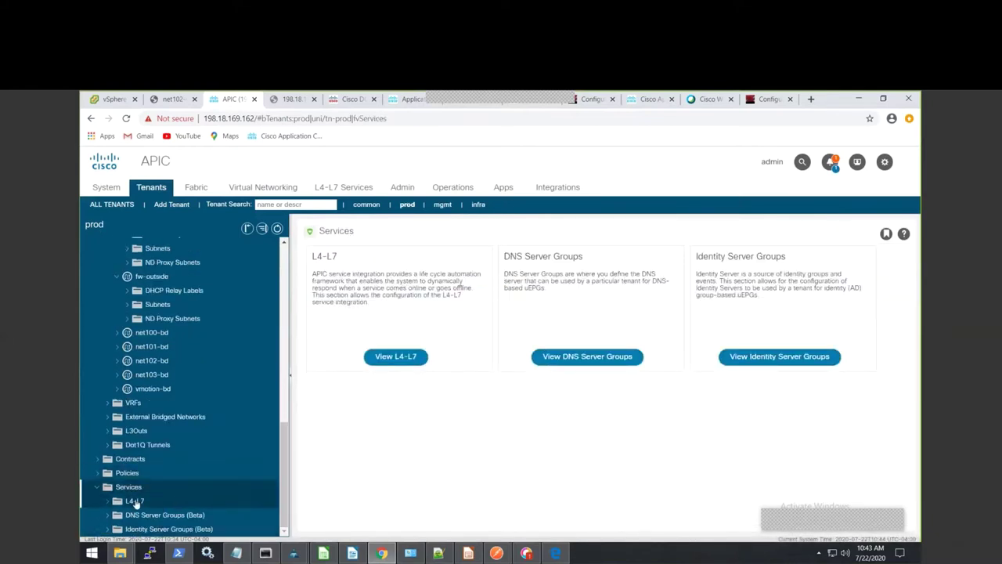
# Review the fw-pbr L4-L7 device (physical, GoTo, vlan-104/vlan-103), then bring up the network diagram PDF.
pyautogui.click(134, 503)
pyautogui.click(129, 500)
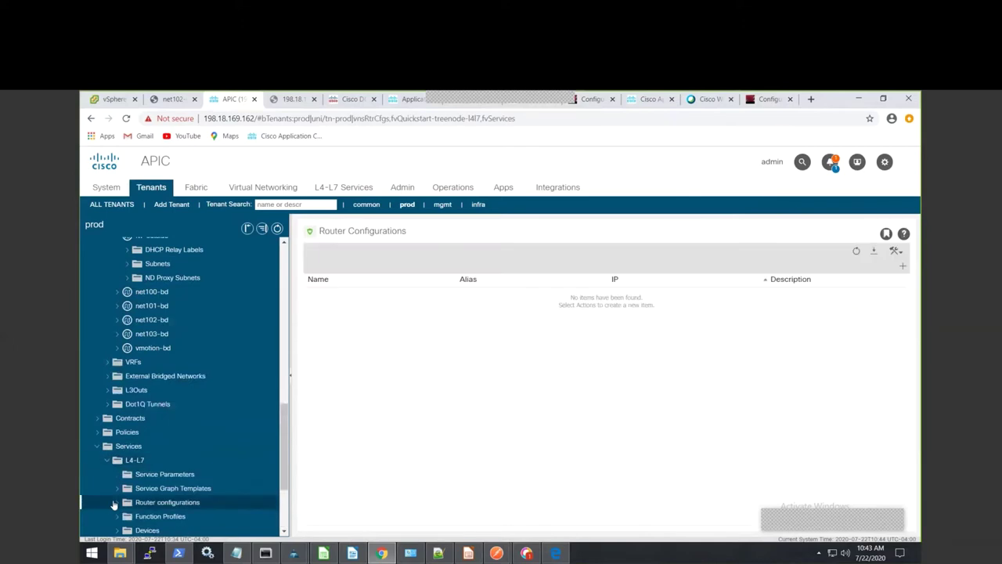
pyautogui.scroll(-3, 161, 493)
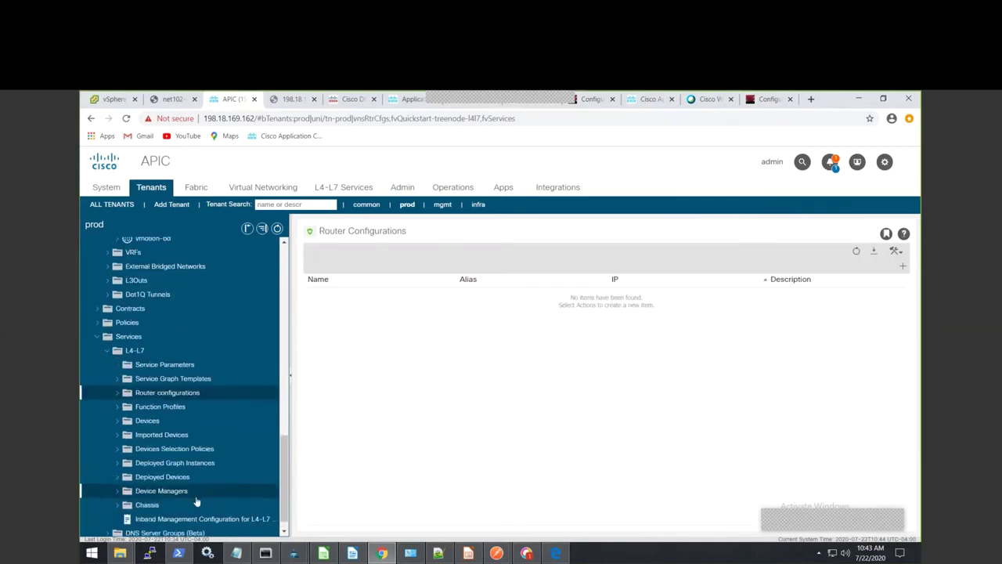
pyautogui.click(147, 421)
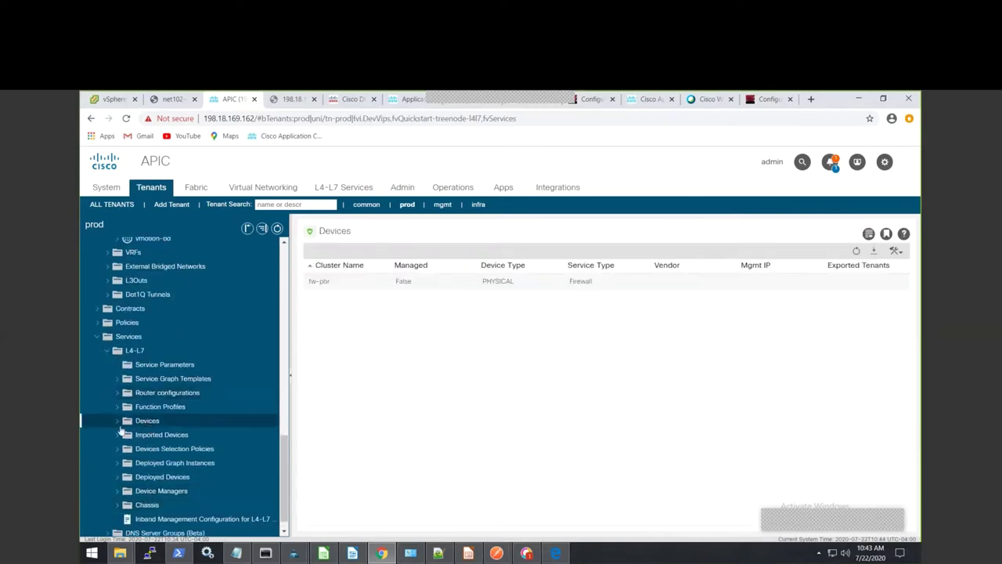
pyautogui.click(118, 424)
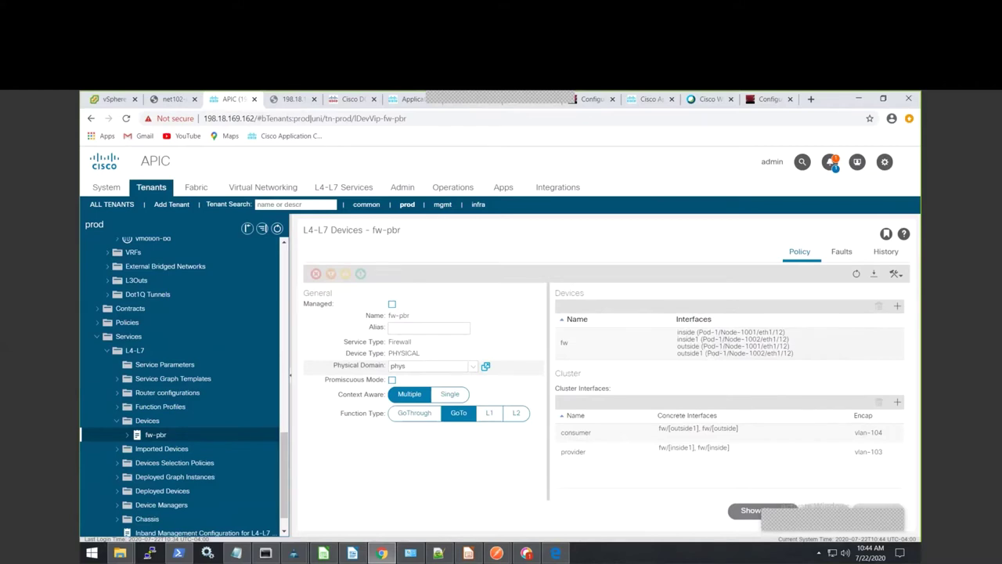
pyautogui.click(557, 554)
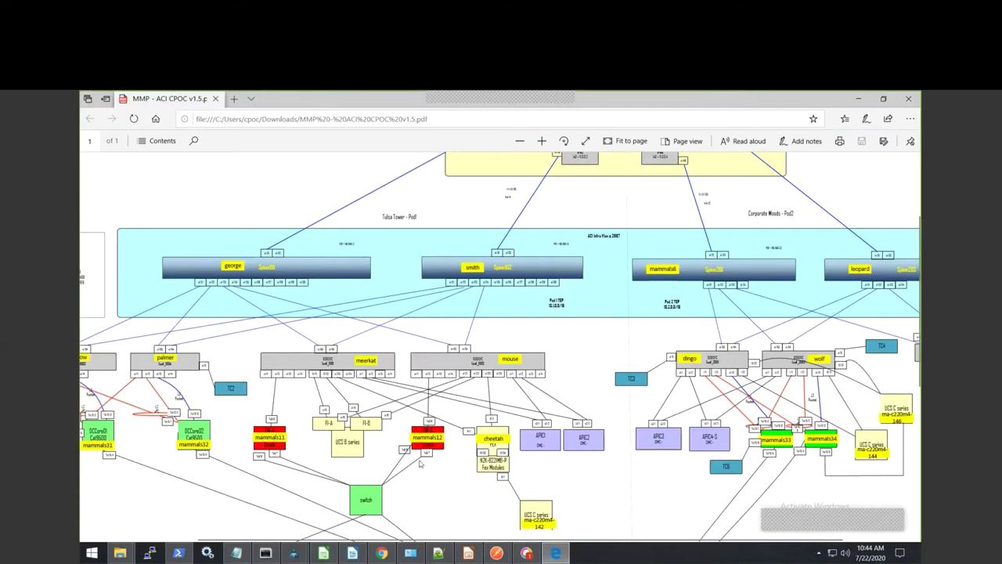
# Bring the APIC fw-pbr device page back to the front.
pyautogui.click(381, 554)
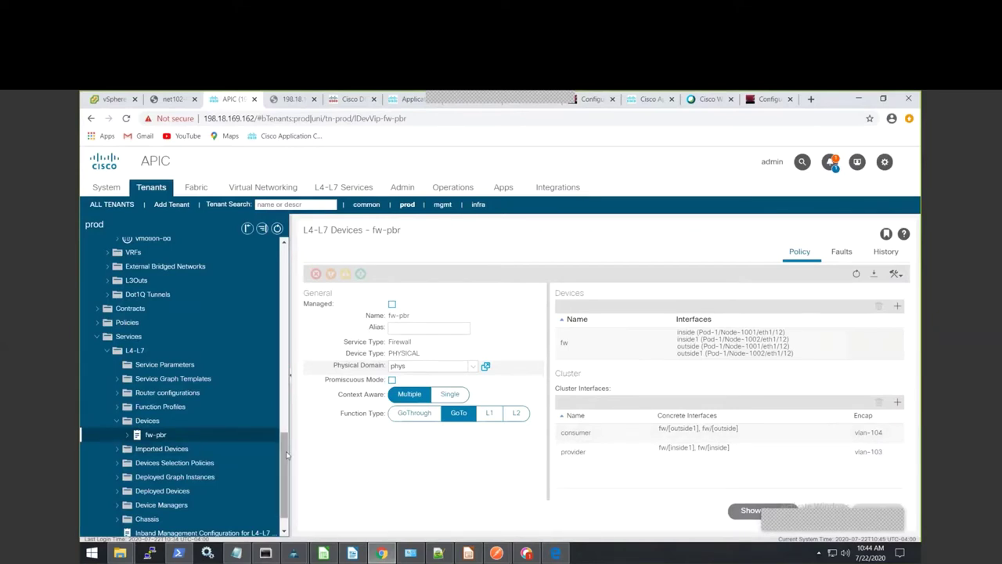
# View the fw template topology (Consumer and Provider EPGs via fw-pbr node N1), then return to the template list.
pyautogui.scroll(1, 286, 455)
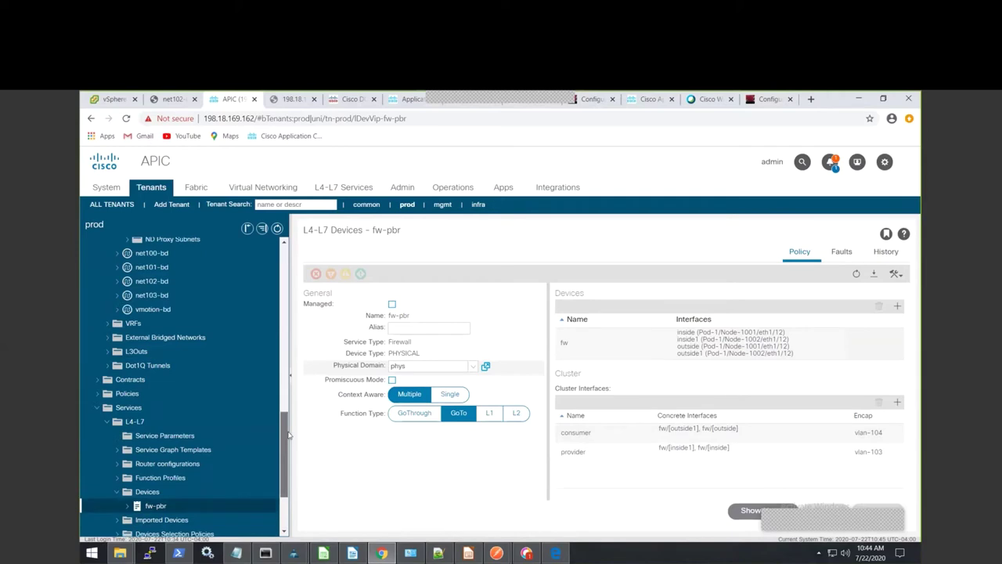
pyautogui.click(184, 455)
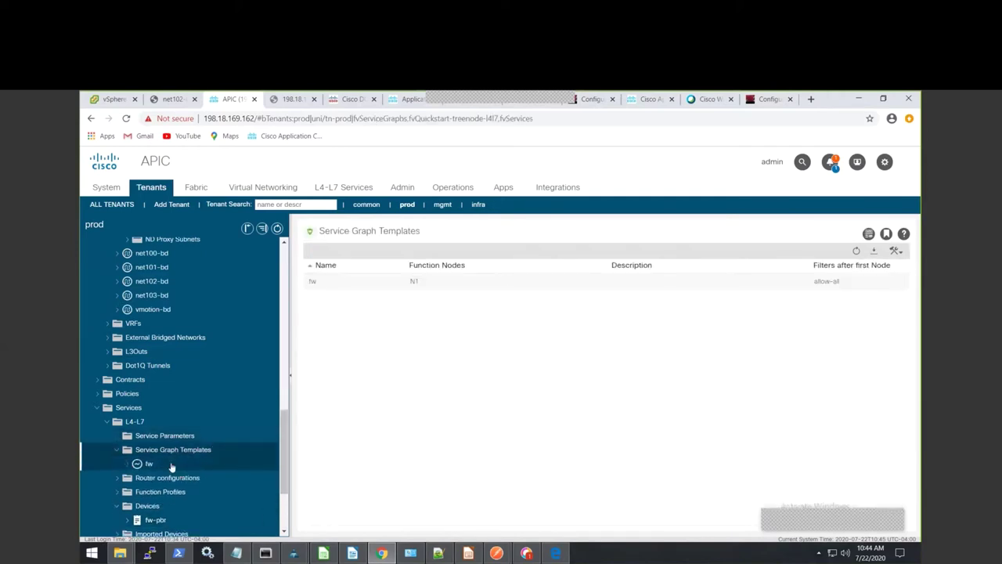
pyautogui.click(150, 466)
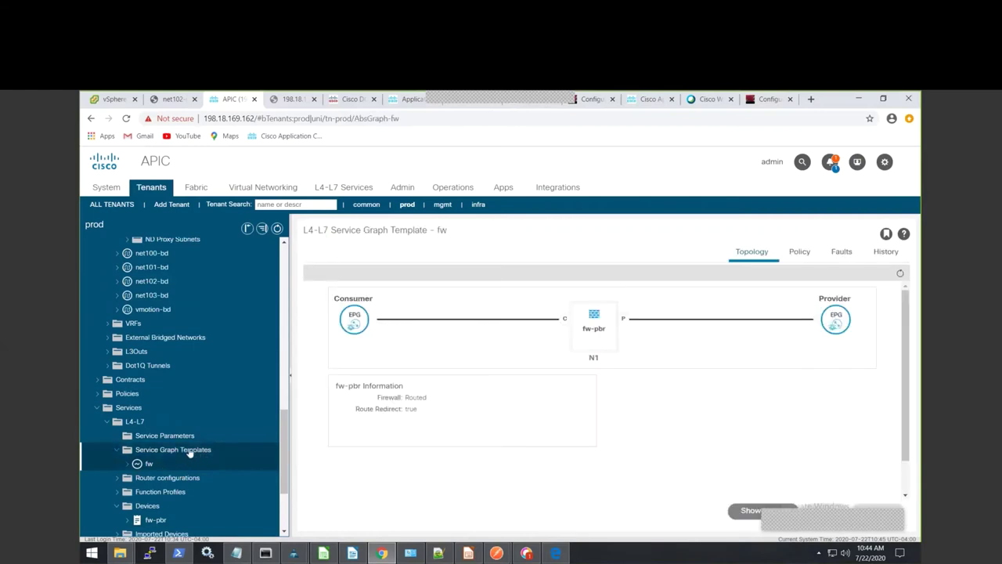
pyautogui.click(189, 452)
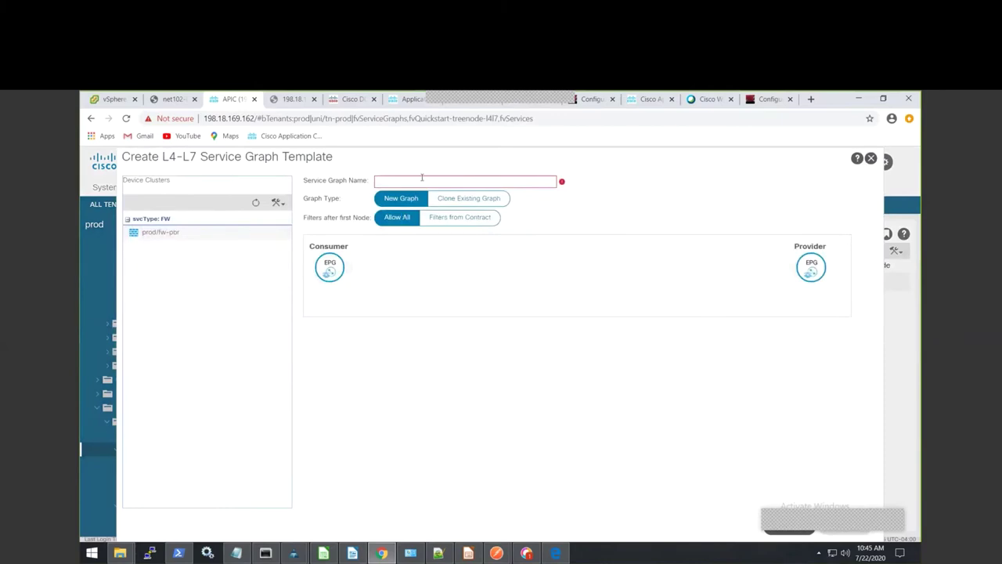
# Draft service graph 'test' with fw-pbr node N1 as Routed with Route Redirect, then cancel it.
pyautogui.write('test')
pyautogui.click(172, 233)
pyautogui.moveTo(308, 246); pyautogui.dragTo(397, 252)
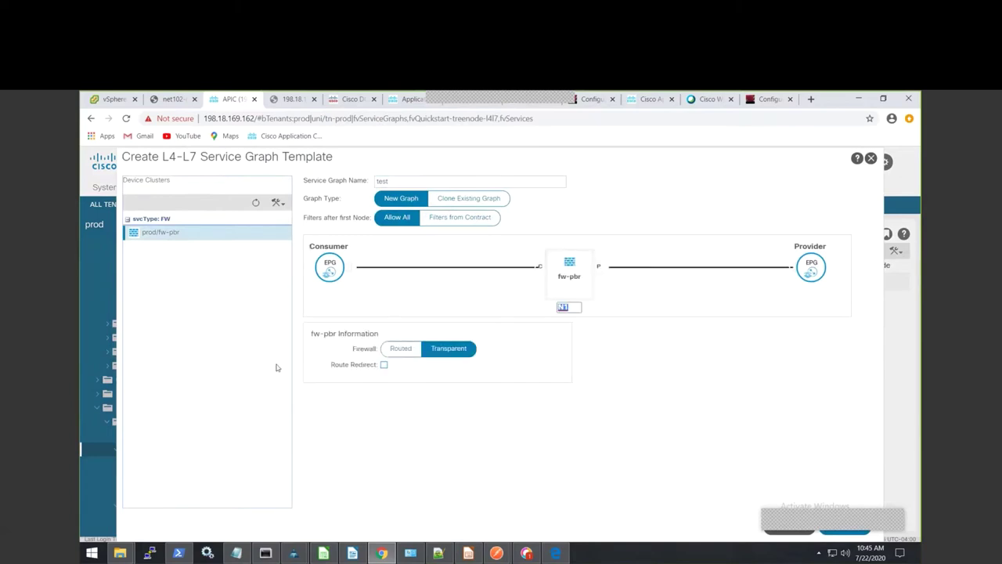
pyautogui.click(402, 351)
pyautogui.click(402, 352)
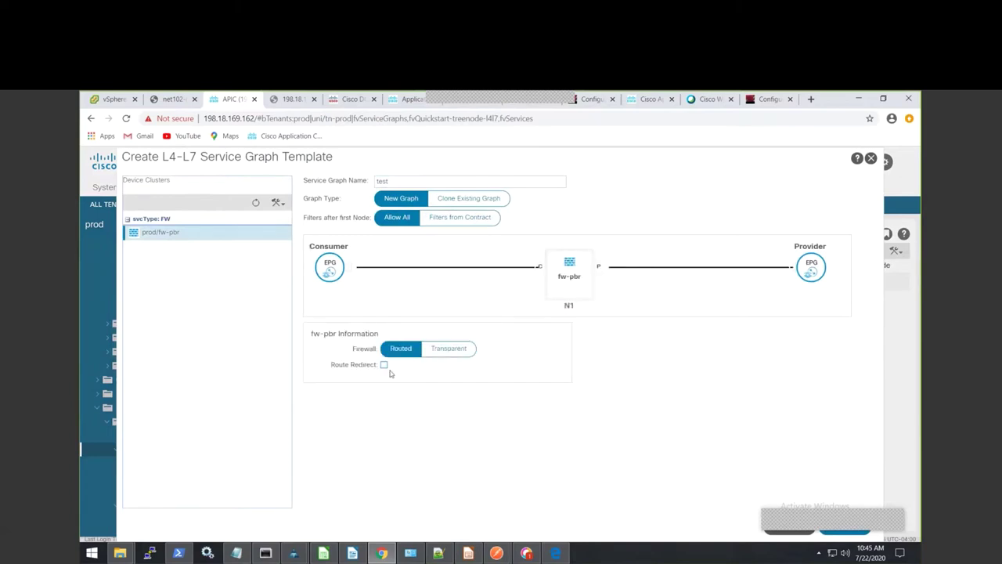
pyautogui.click(384, 365)
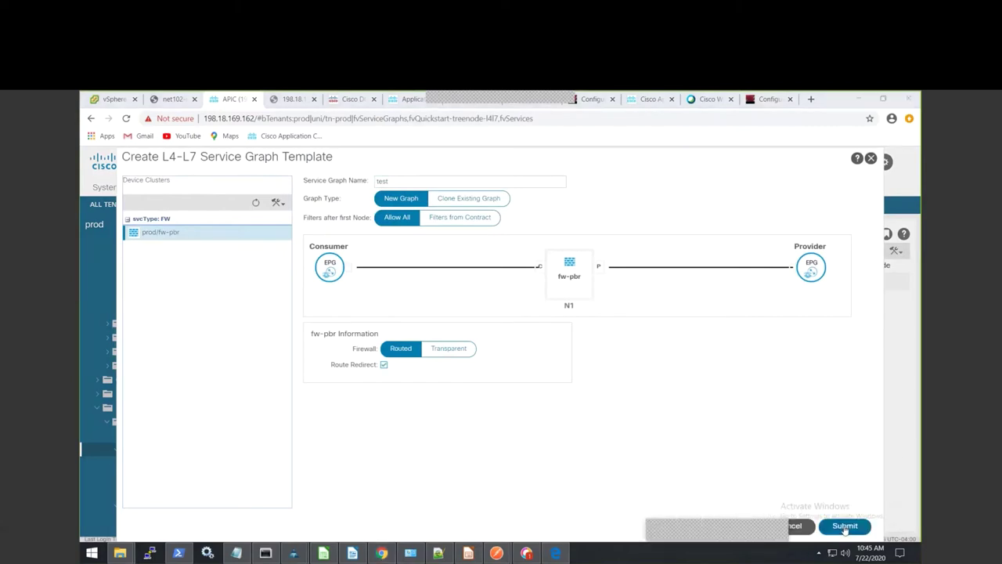
pyautogui.click(795, 527)
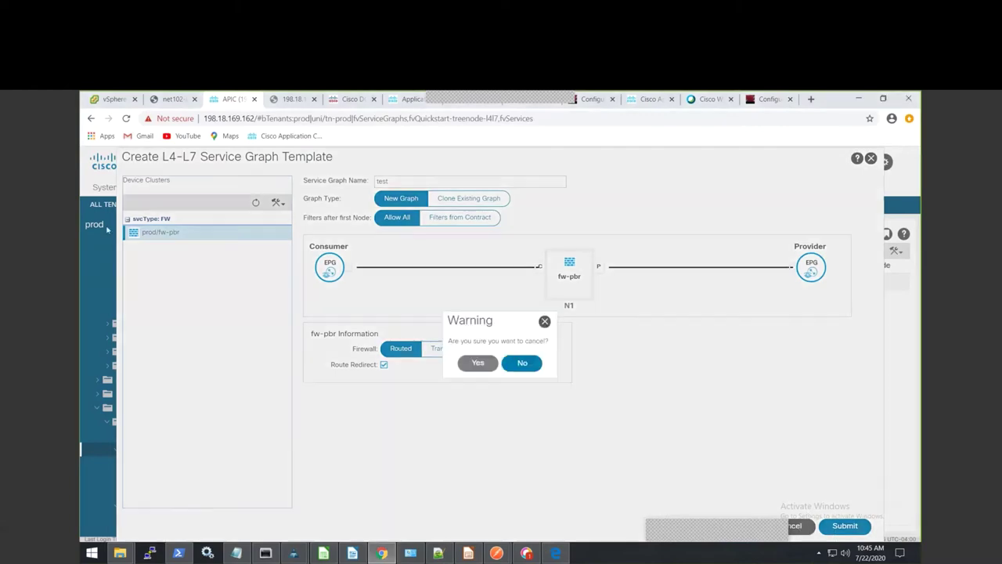
# Confirm discarding 'test', then open the fw template and bring up its actions menu.
pyautogui.click(477, 362)
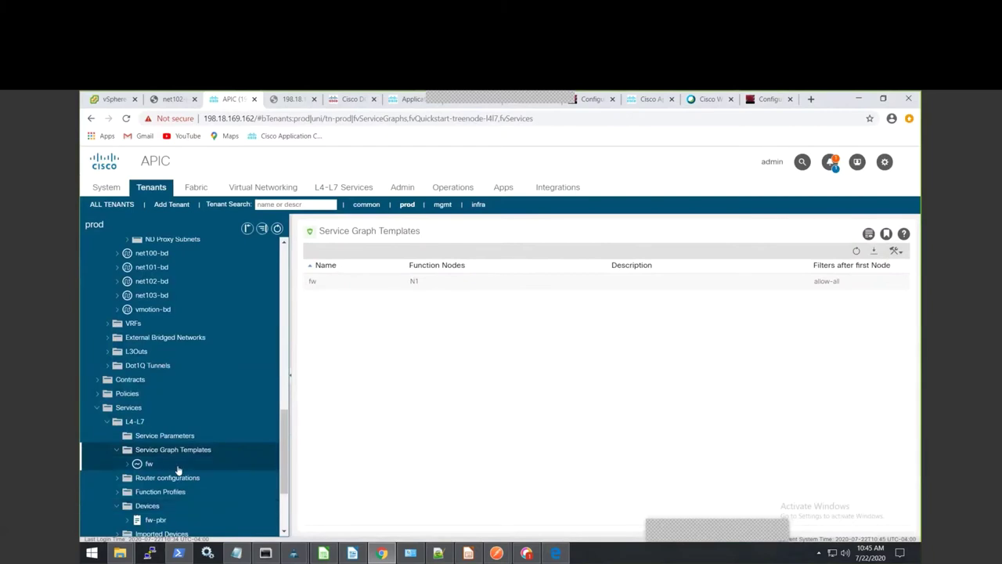
pyautogui.click(150, 464)
pyautogui.rightClick(149, 466)
pyautogui.click(146, 468)
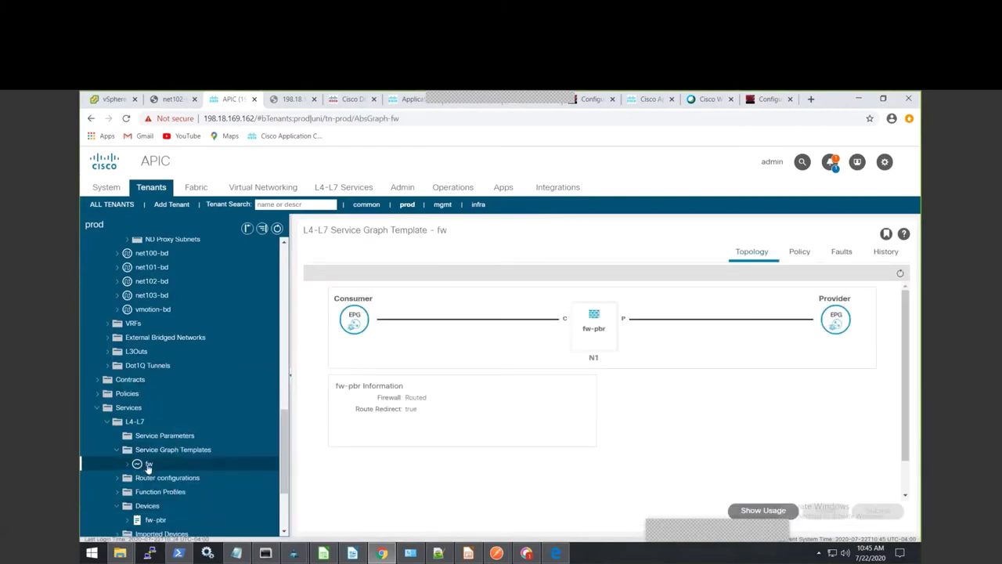
pyautogui.rightClick(148, 466)
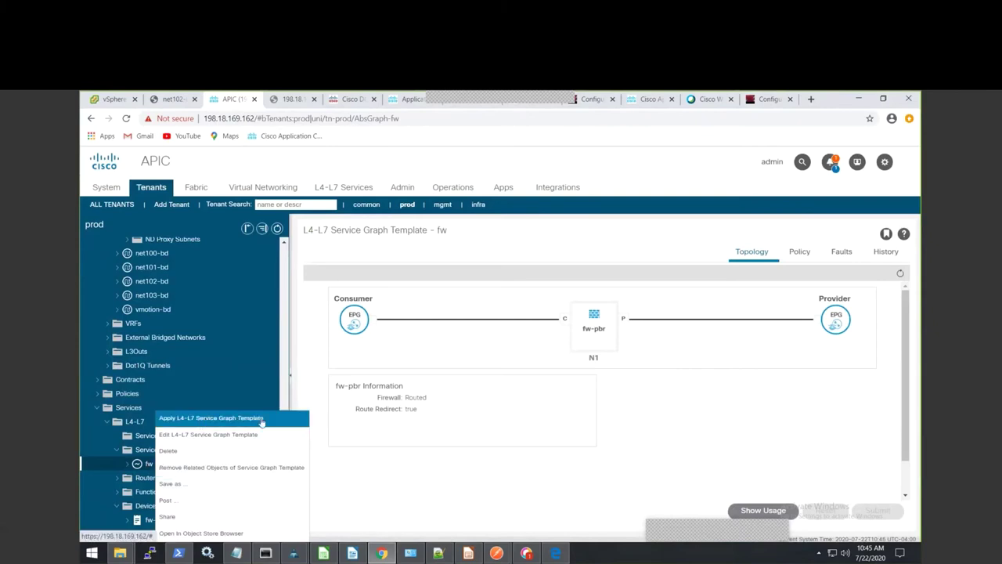
# Apply the fw template with consumer epg-net102-epg and provider epg-net103-epg.
pyautogui.click(234, 420)
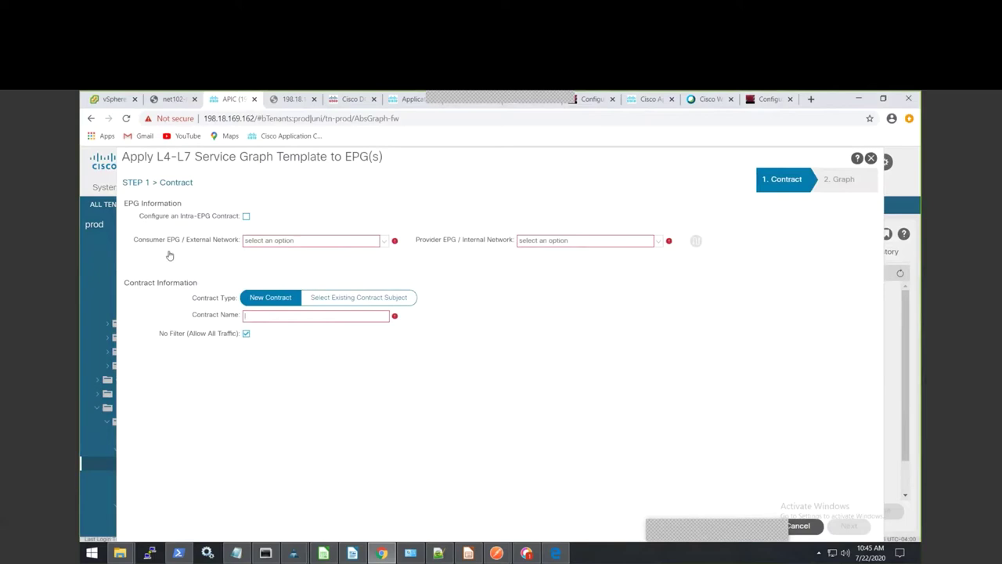
pyautogui.click(383, 243)
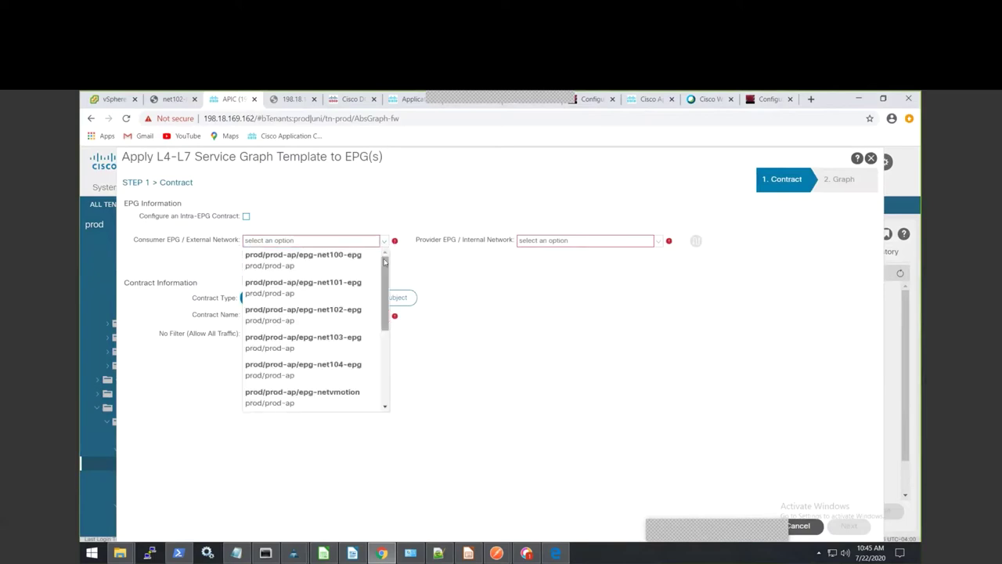
pyautogui.click(345, 313)
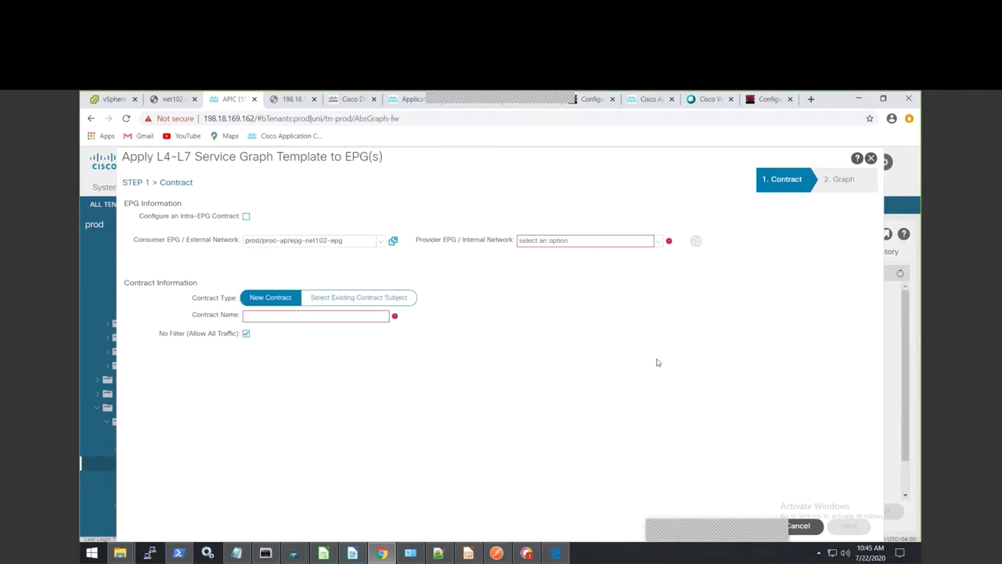
pyautogui.click(662, 243)
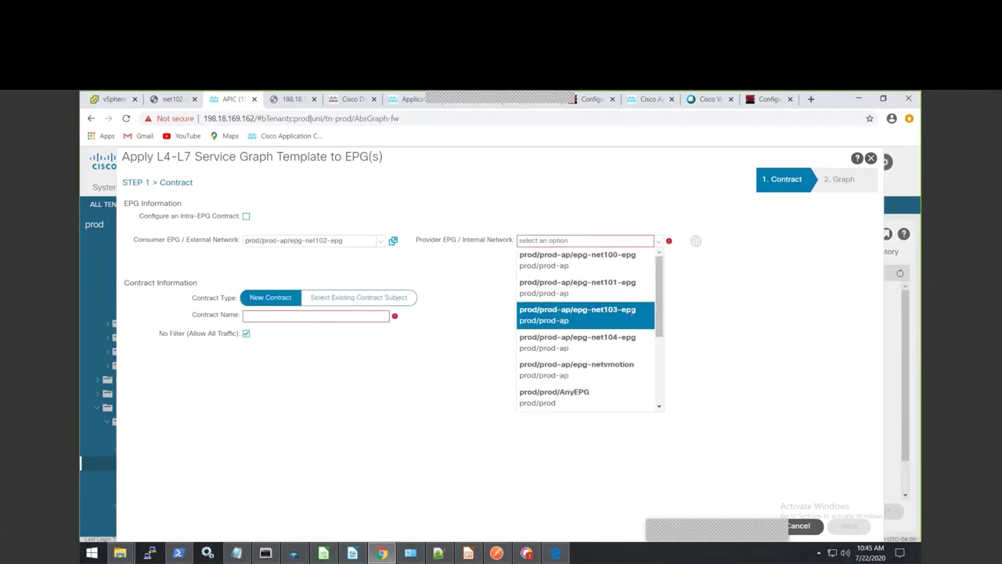
pyautogui.click(631, 313)
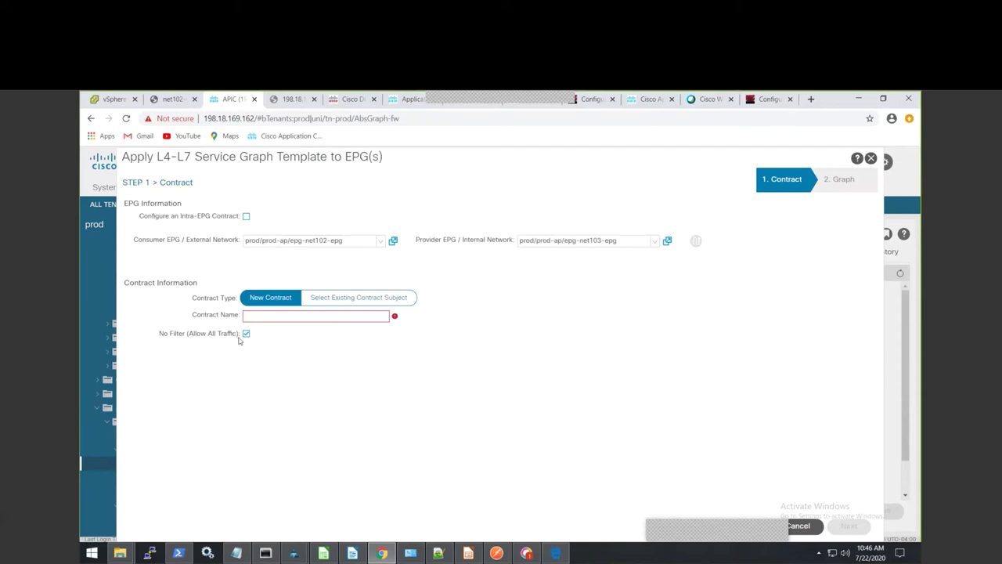
# Name the contract ssh, turn off allow-all traffic, and add a filter entry named ssh.
pyautogui.write('ssh')
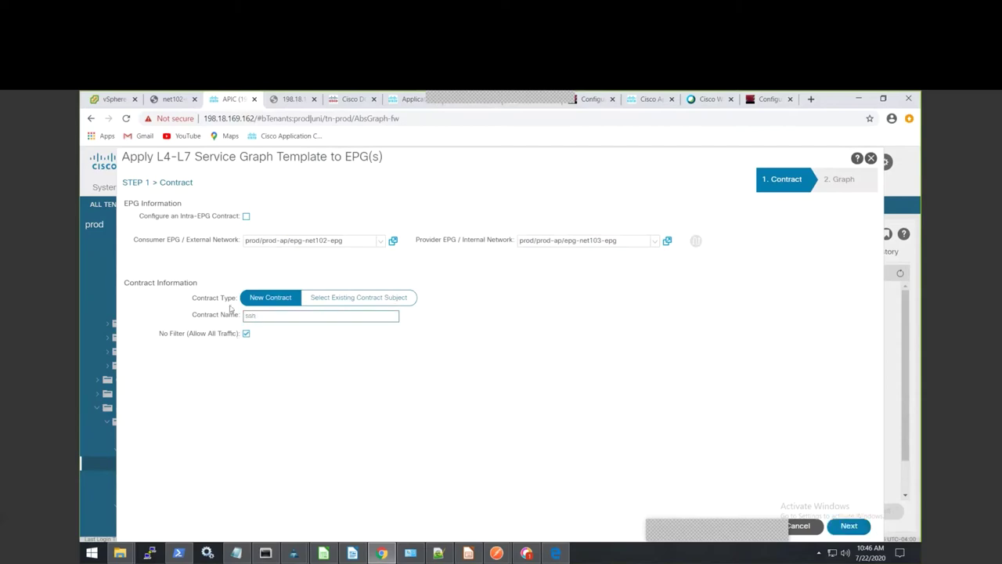
pyautogui.click(246, 335)
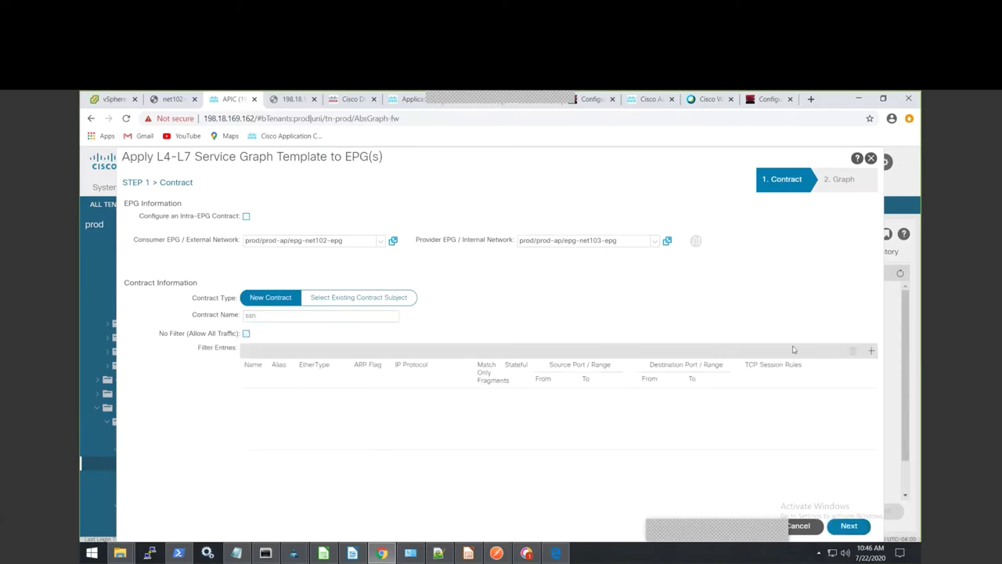
pyautogui.click(871, 351)
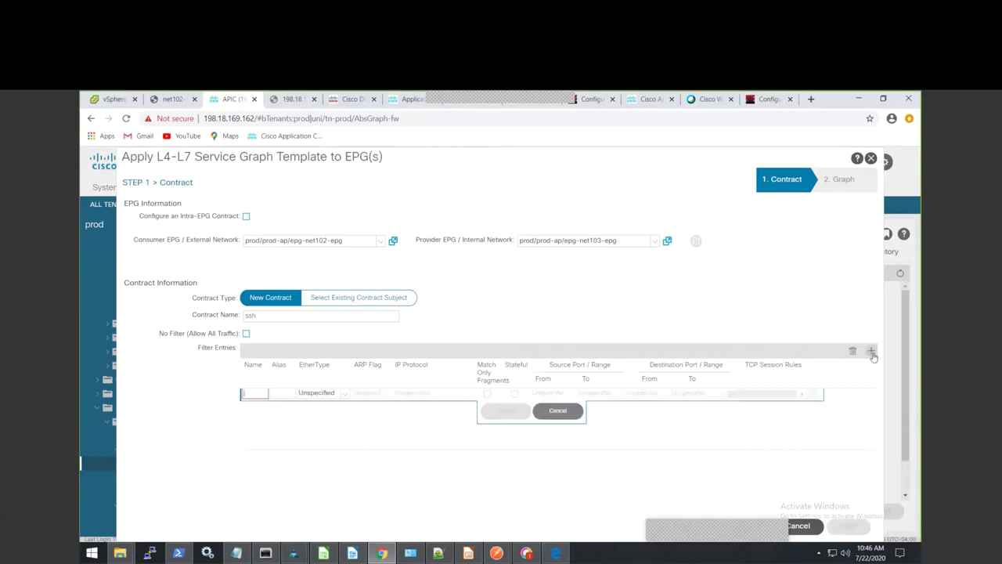
pyautogui.click(266, 394)
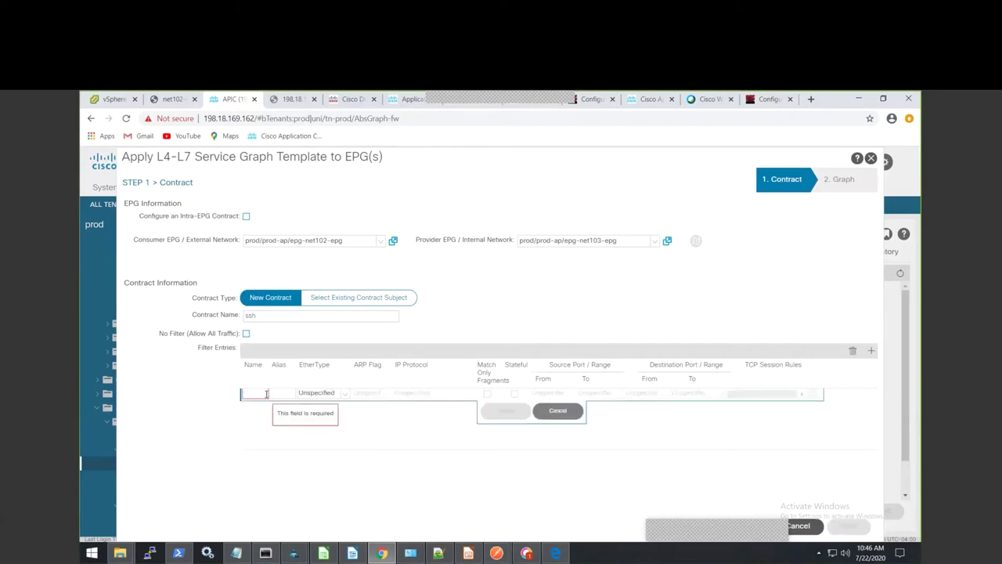
pyautogui.write('ssh')
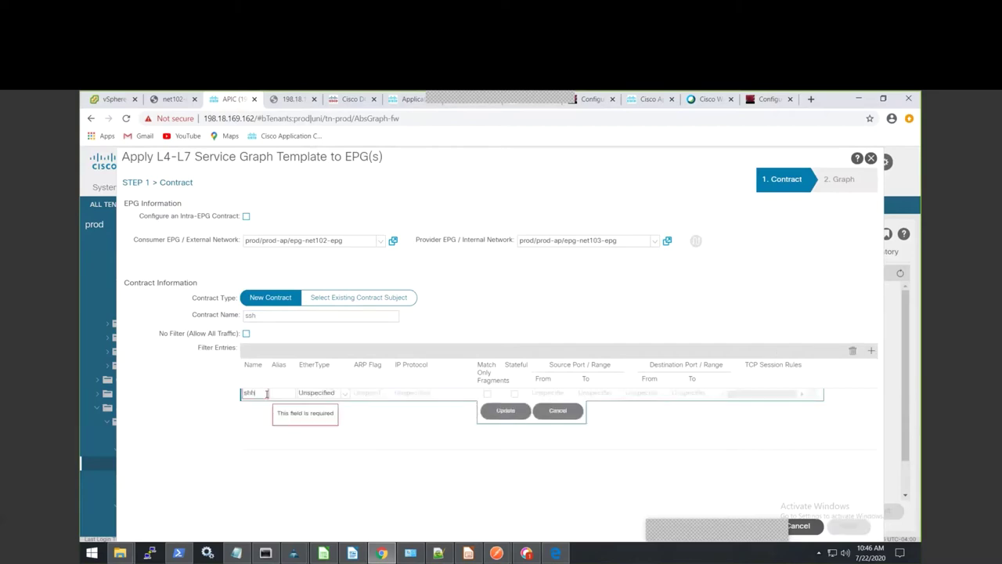
pyautogui.press('BackSpace')
pyautogui.press('BackSpace')
pyautogui.write('sh')
# Set the ssh filter entry to IP, tcp, destination port 22, and continue to the Graph step.
pyautogui.click(345, 396)
pyautogui.click(313, 228)
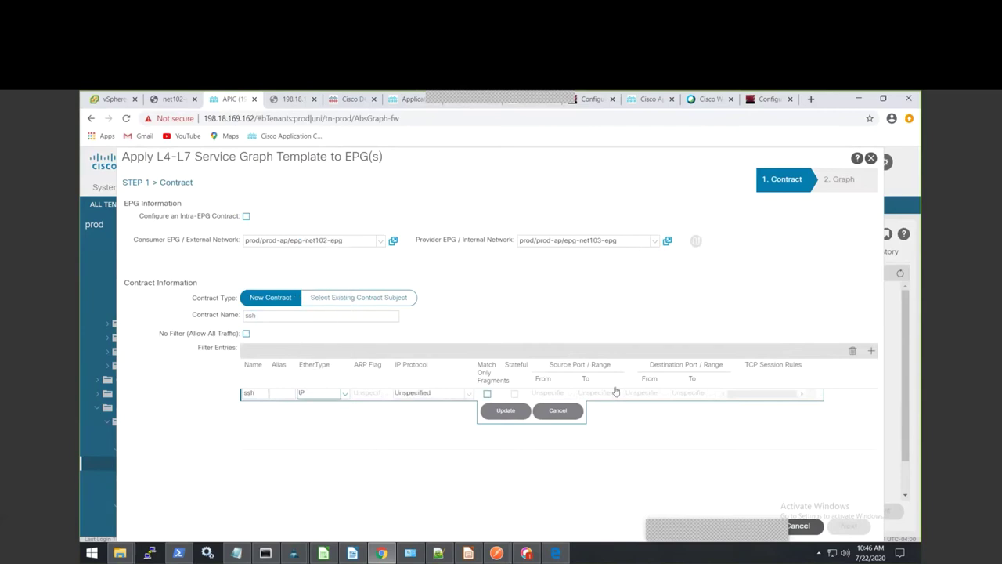
pyautogui.click(469, 396)
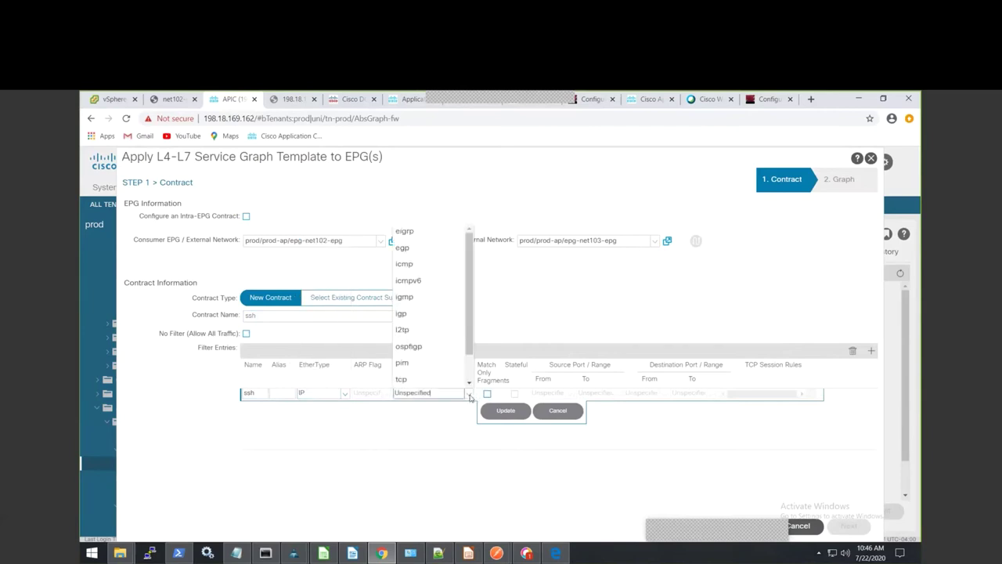
pyautogui.click(423, 382)
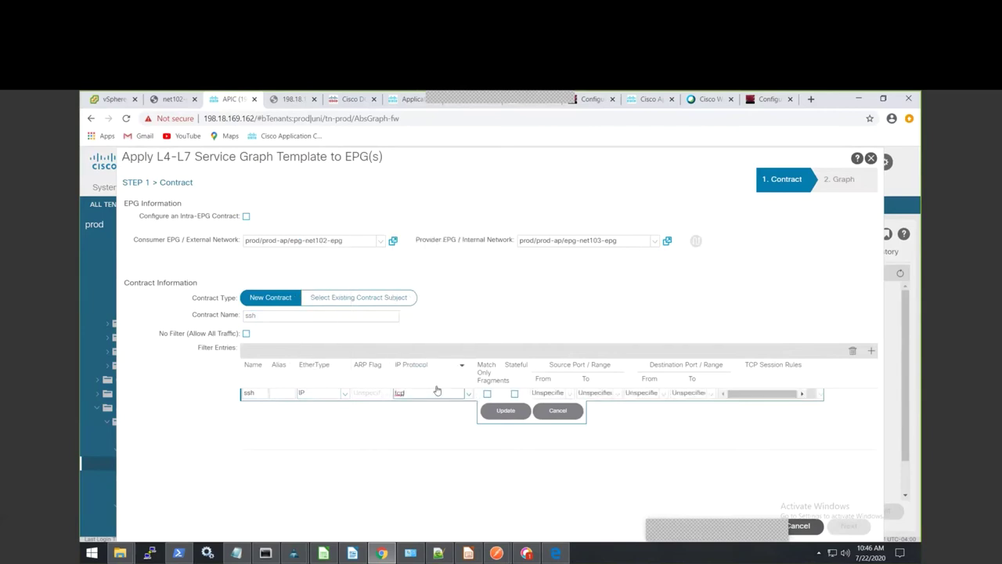
pyautogui.click(642, 392)
pyautogui.write('22')
pyautogui.click(675, 394)
pyautogui.write('22')
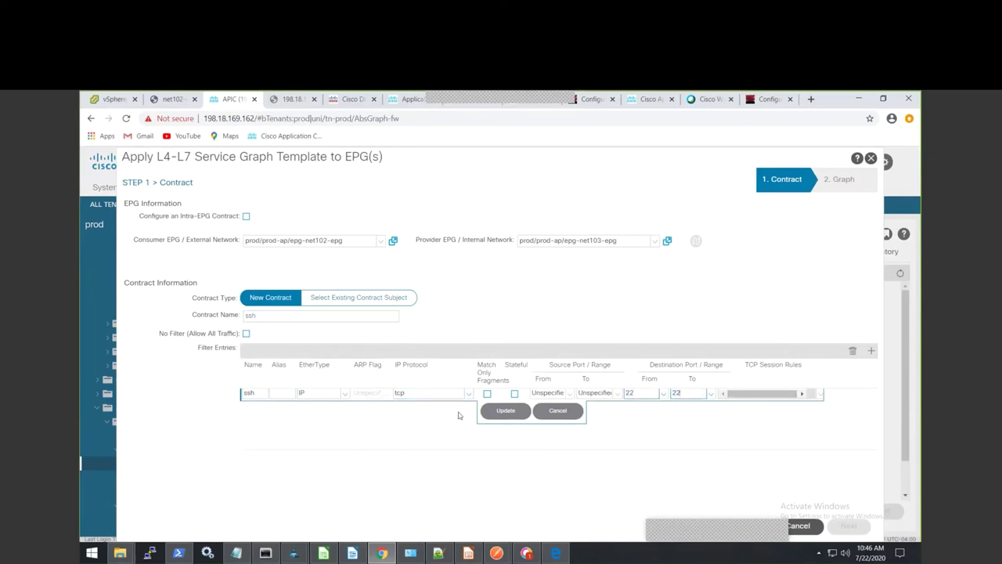
pyautogui.click(506, 413)
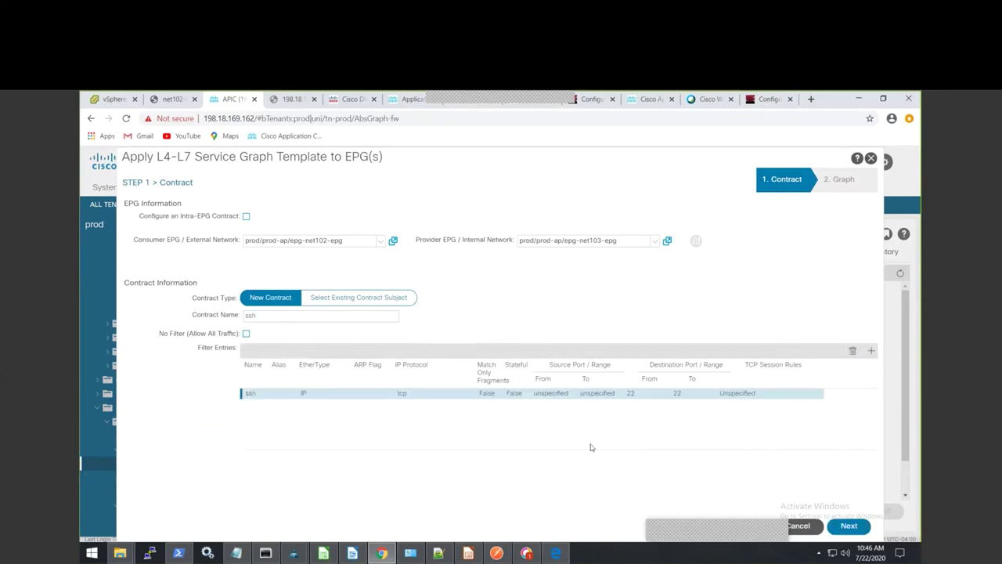
pyautogui.click(848, 527)
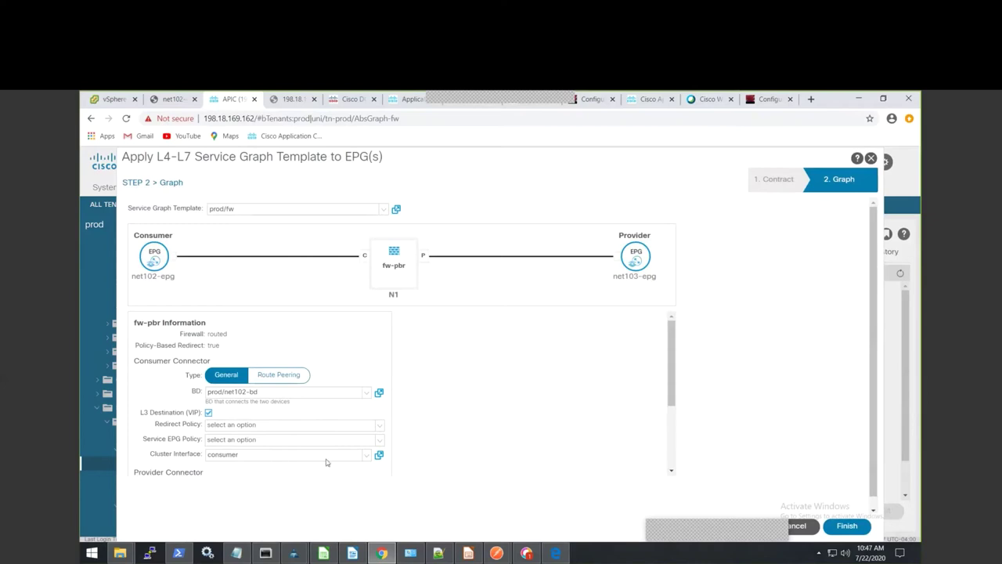
# Set the consumer connector bridge domain to prod/fw-outside and open its properties.
pyautogui.click(369, 394)
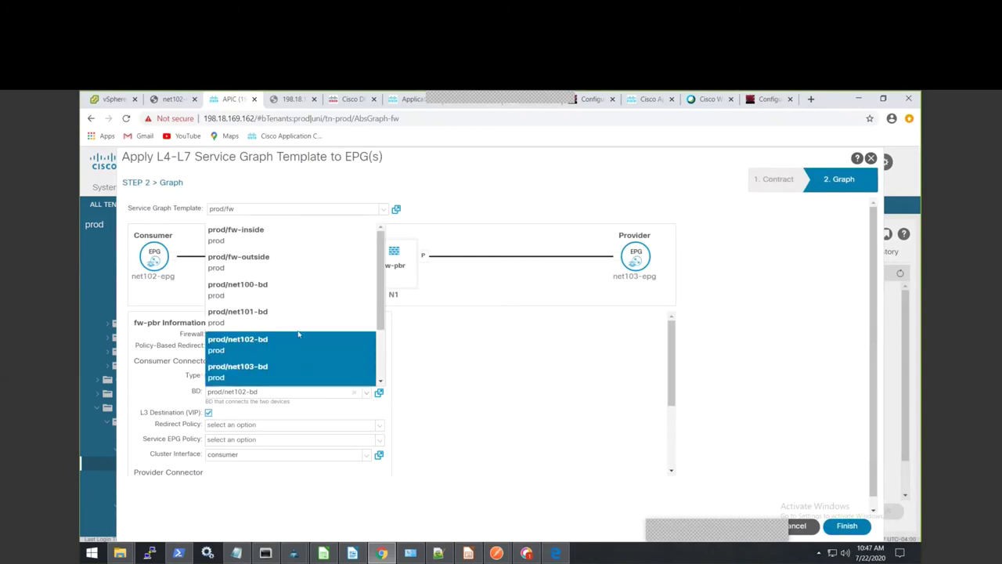
pyautogui.click(273, 263)
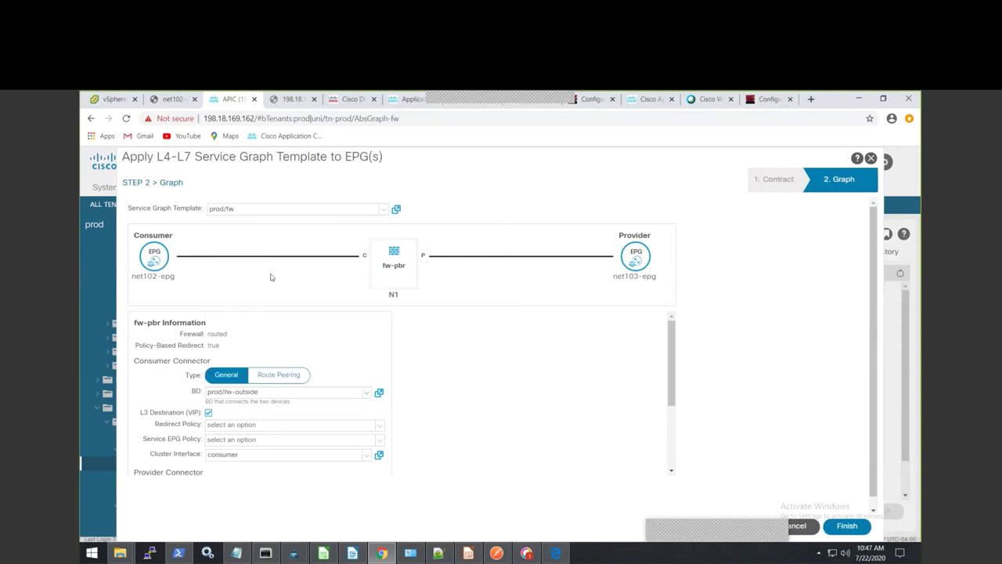
pyautogui.click(379, 392)
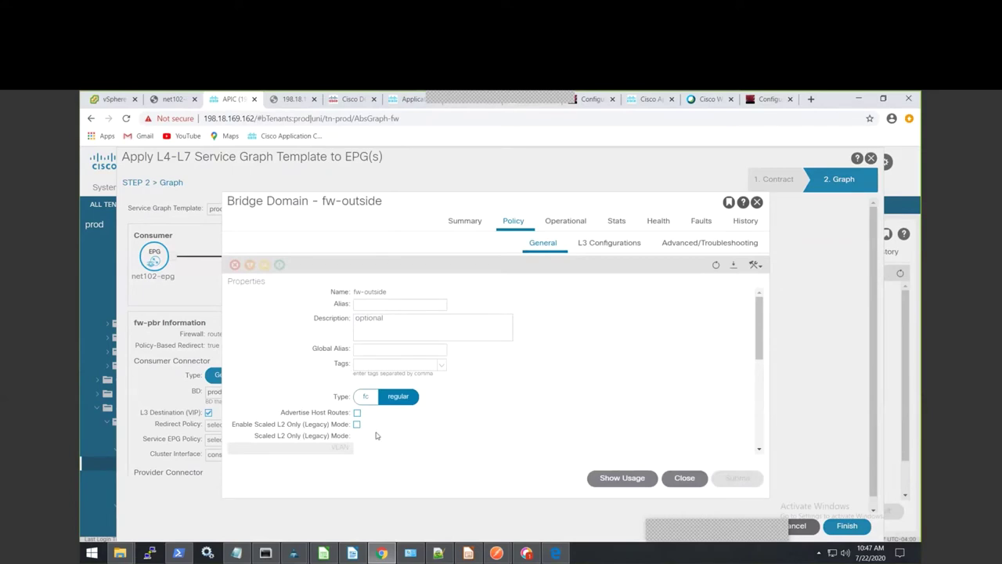
# Review fw-outside's VRF prod and its 10.99.99.1/24 subnet, then close the properties.
pyautogui.scroll(-1, 387, 437)
pyautogui.scroll(-1, 396, 443)
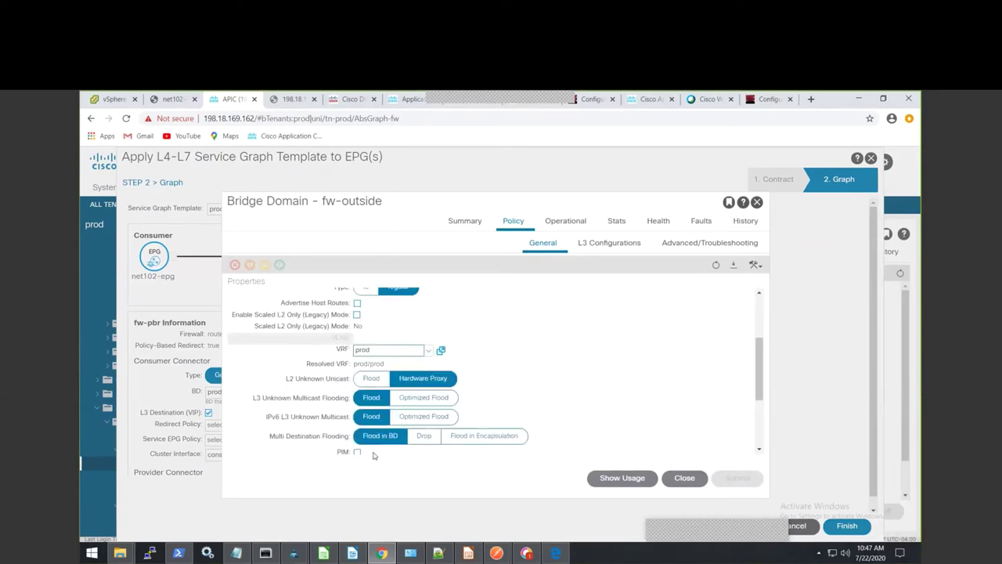
pyautogui.scroll(-1, 382, 451)
pyautogui.click(586, 254)
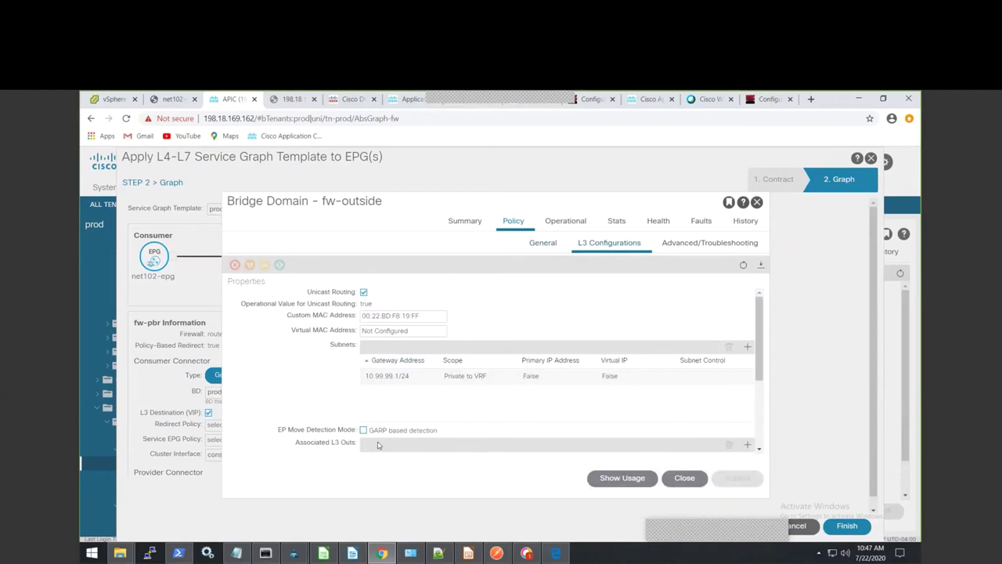
pyautogui.click(685, 480)
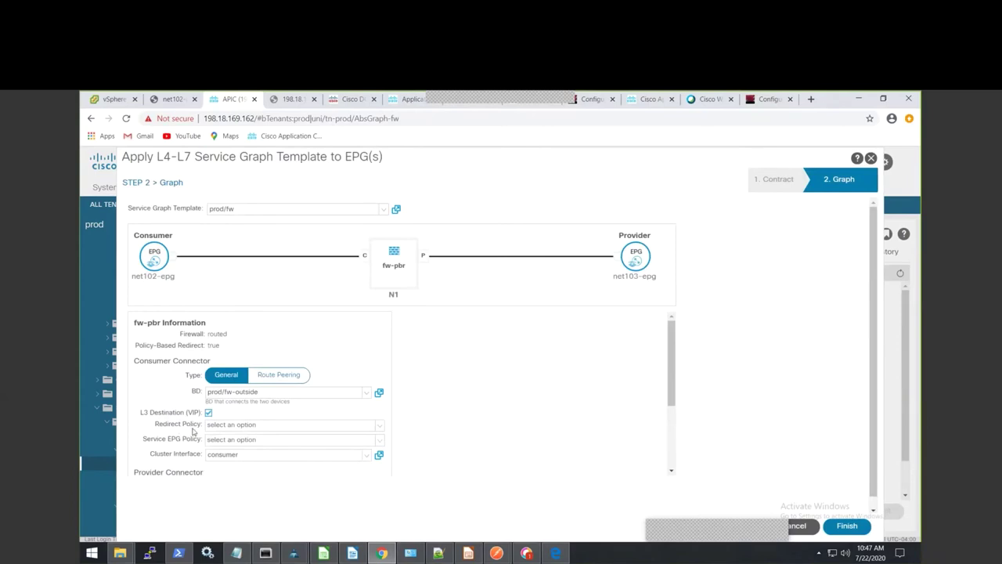
# Set the consumer redirect policy to prod/fw-outside-pbr.
pyautogui.click(379, 427)
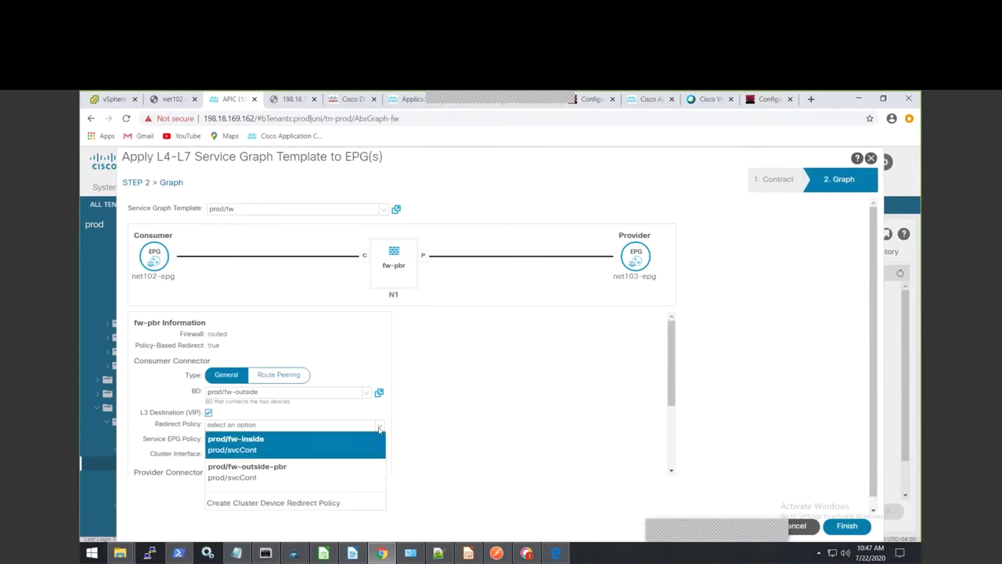
pyautogui.click(250, 473)
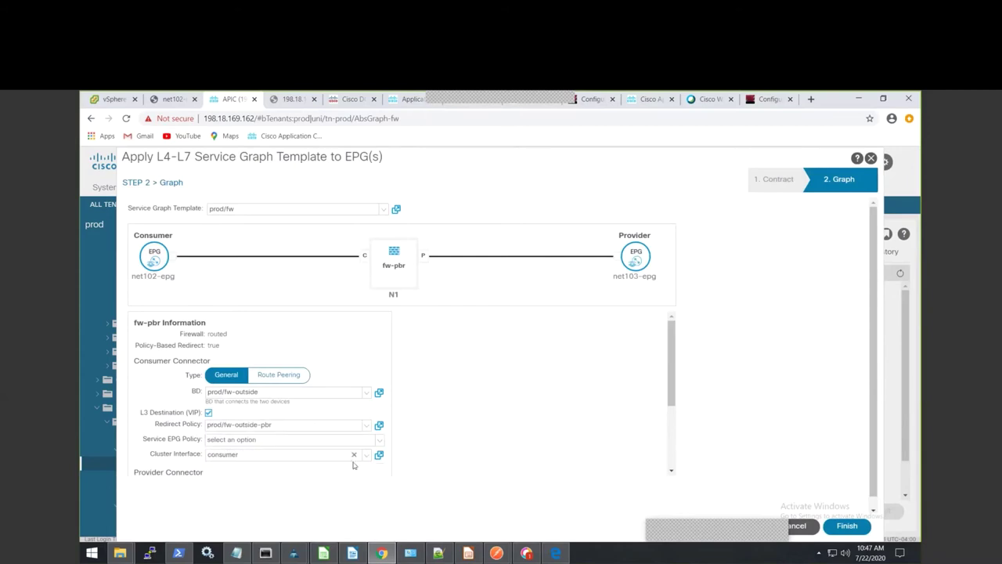
pyautogui.scroll(-1, 439, 431)
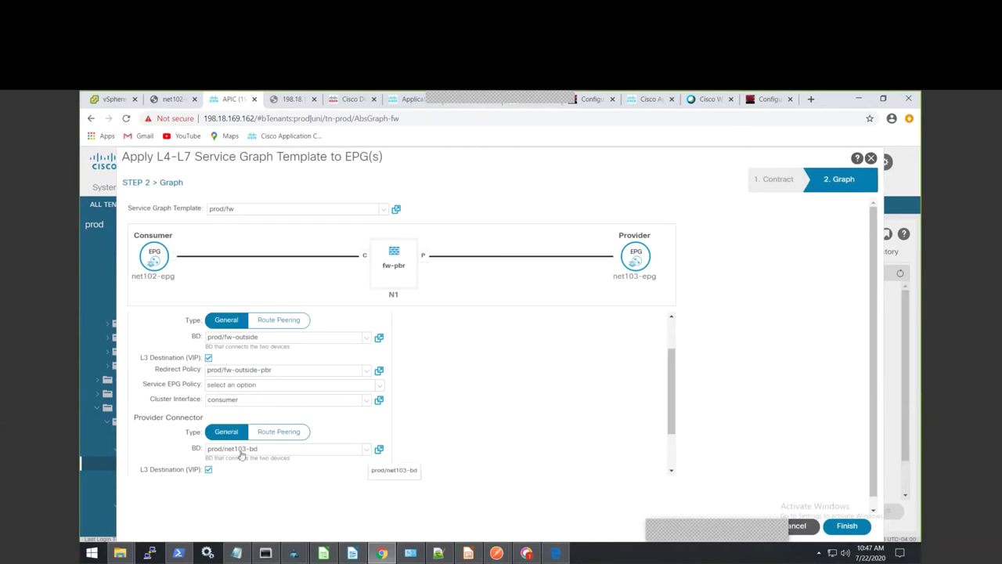
# Give the provider connector prod/fw-inside as bridge domain and redirect policy, then cancel the wizard.
pyautogui.click(369, 449)
pyautogui.click(269, 291)
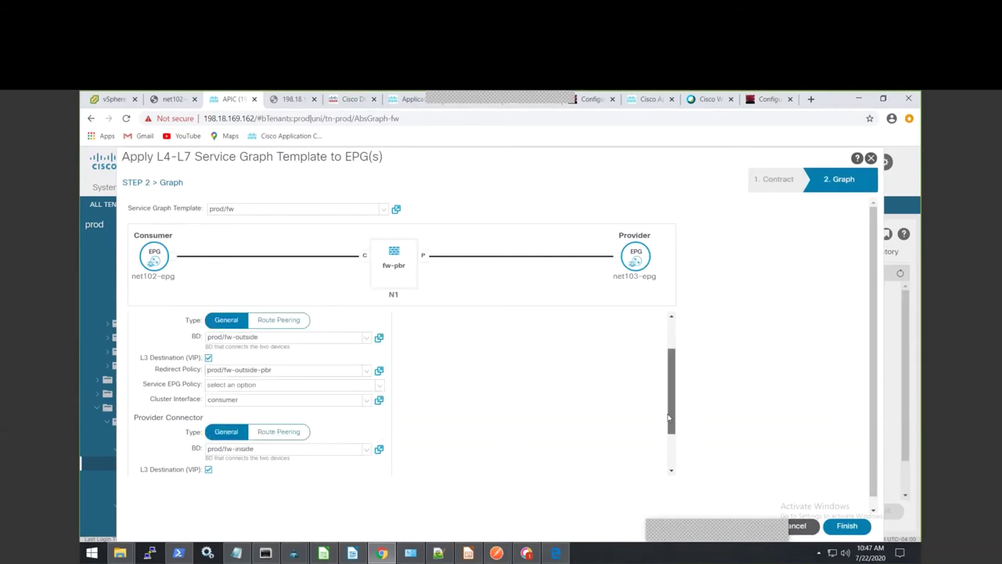
pyautogui.scroll(-2, 658, 455)
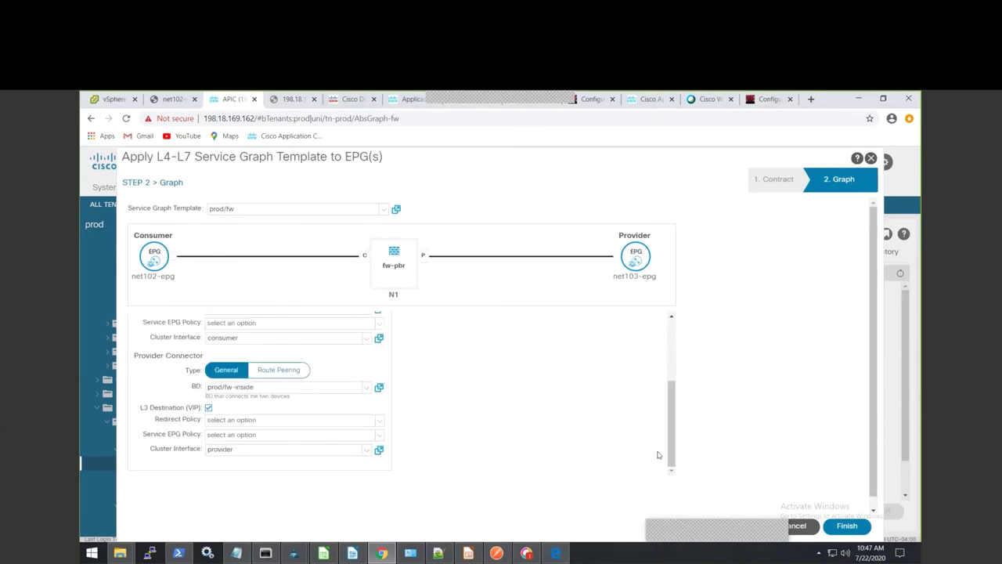
pyautogui.click(381, 423)
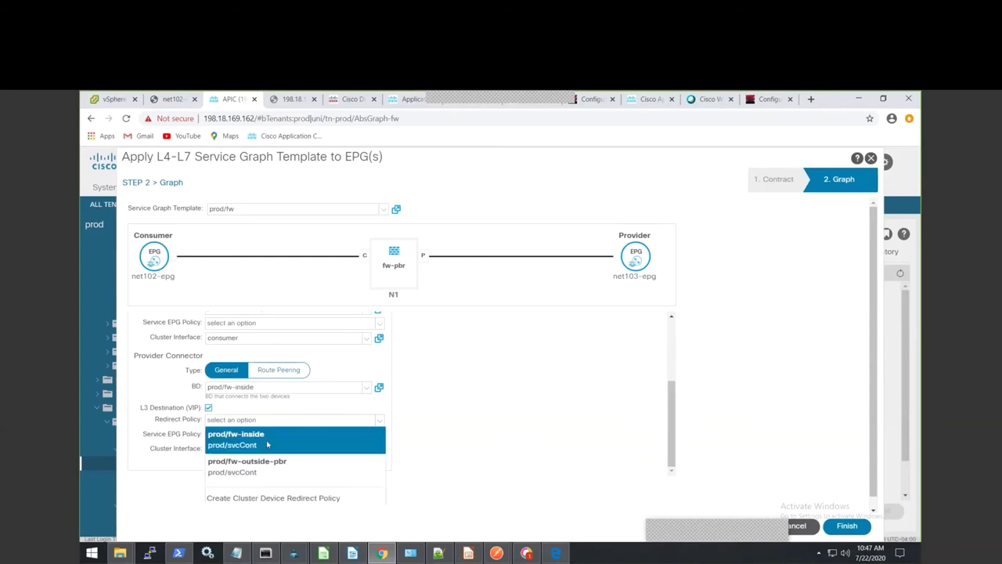
pyautogui.press('Return')
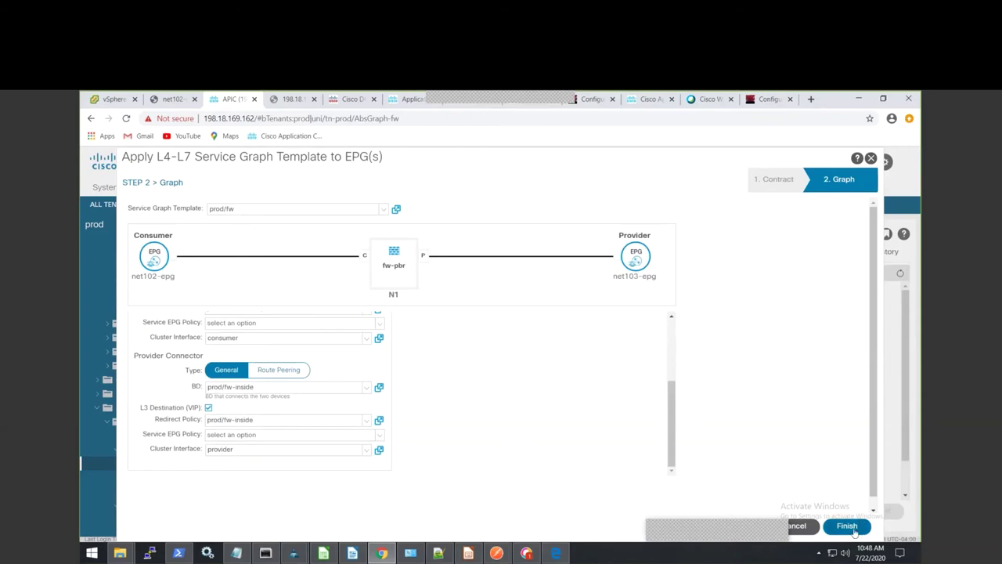
pyautogui.click(804, 528)
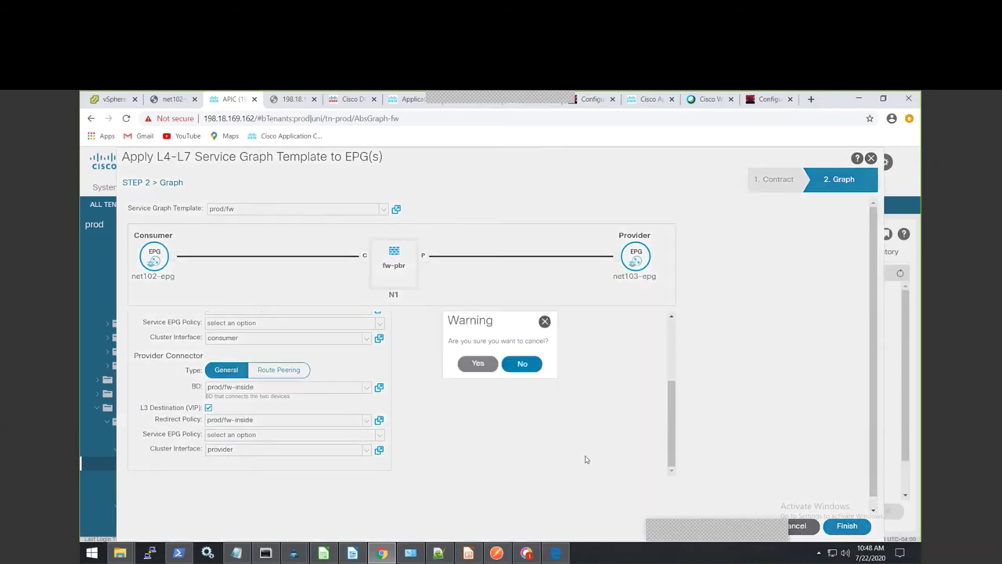
# Discard the wizard and open the deployed graph instance allow-ssh-fw-prod.
pyautogui.click(478, 365)
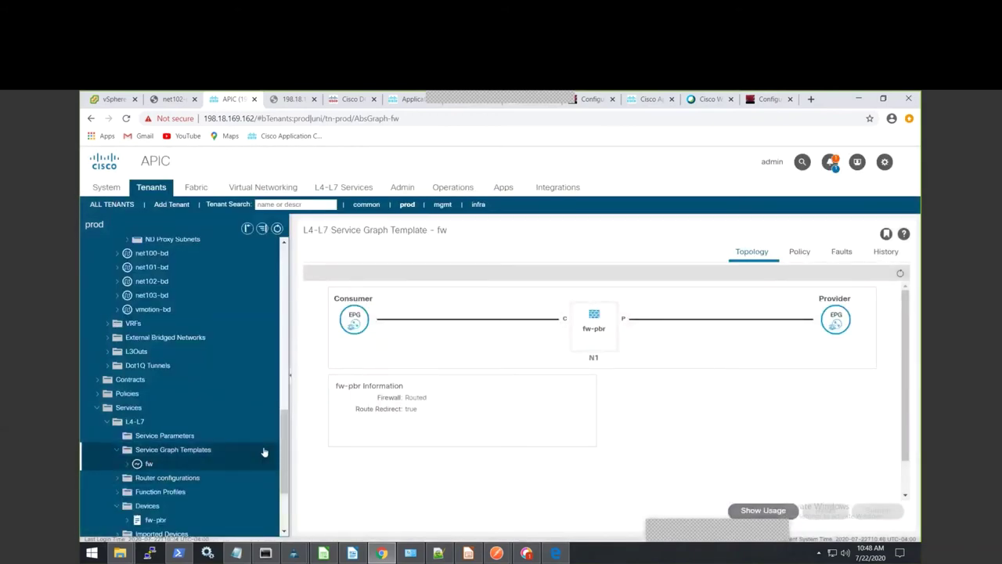
pyautogui.scroll(-3, 196, 473)
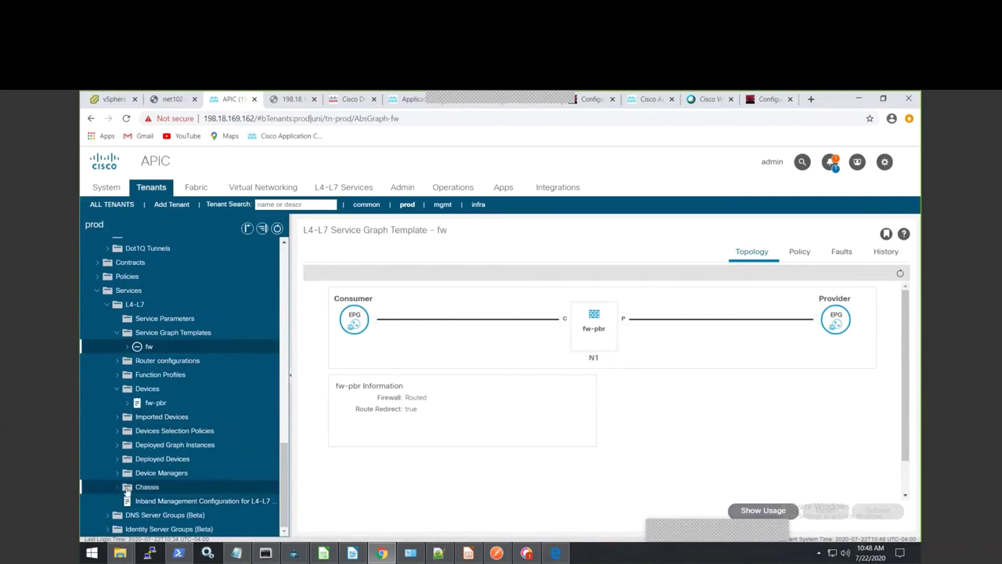
pyautogui.click(126, 444)
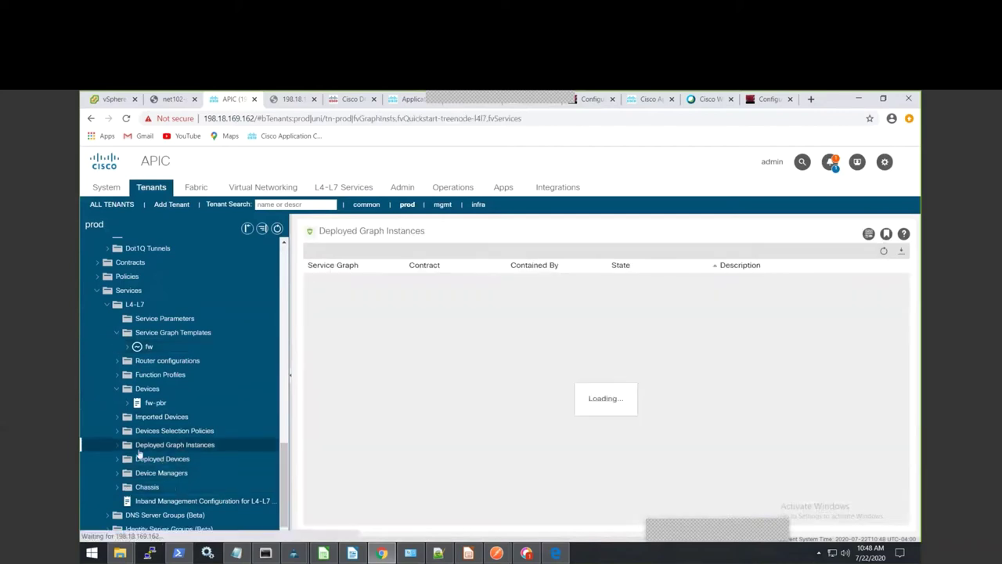
pyautogui.click(116, 446)
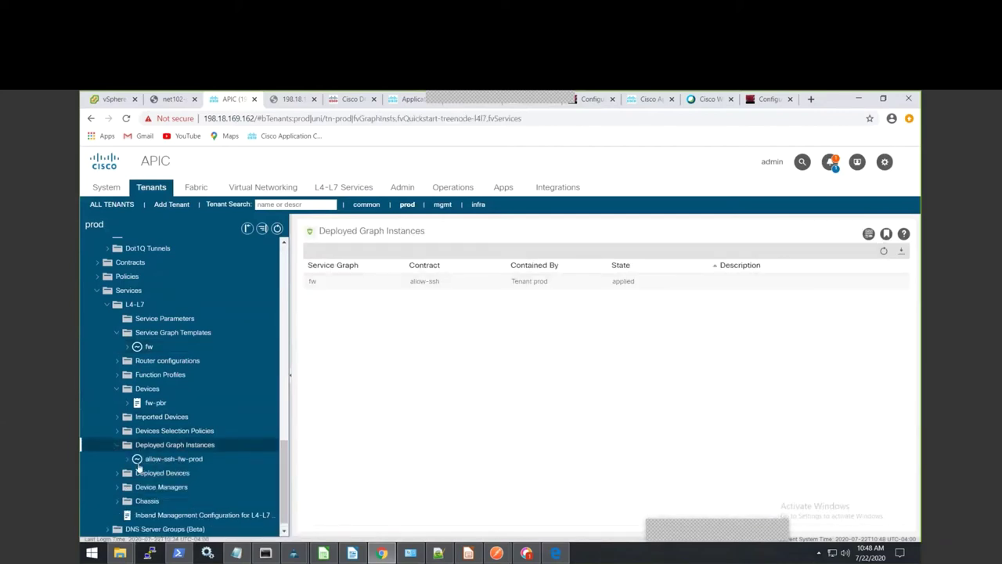
pyautogui.click(176, 459)
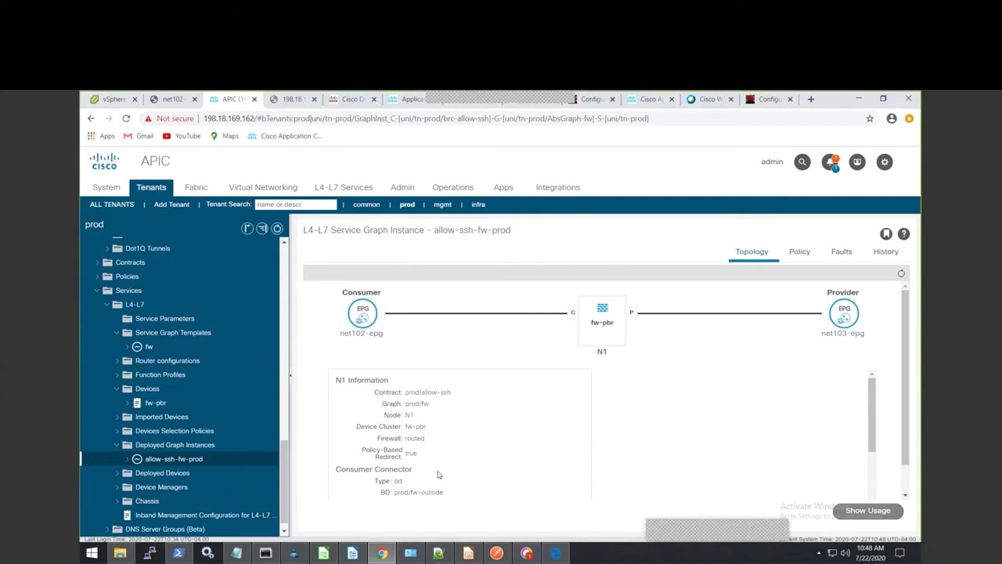
# Inspect node N1's connectors, noting consumer bridge domain prod/fw-outside and its redirect policy.
pyautogui.scroll(-1, 438, 475)
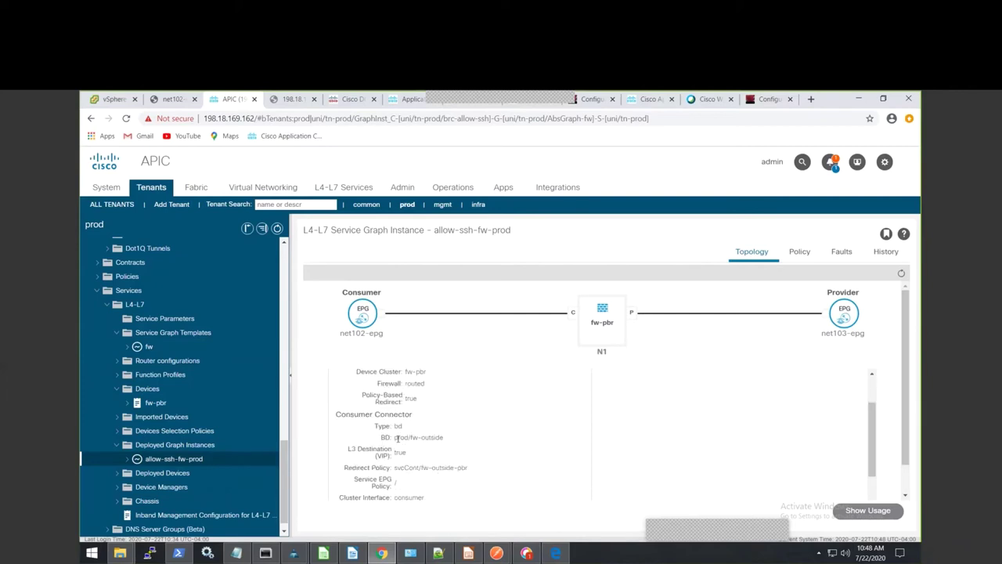
pyautogui.moveTo(397, 438); pyautogui.dragTo(442, 438)
pyautogui.click(441, 466)
pyautogui.moveTo(393, 468); pyautogui.dragTo(462, 468)
pyautogui.scroll(-3, 428, 500)
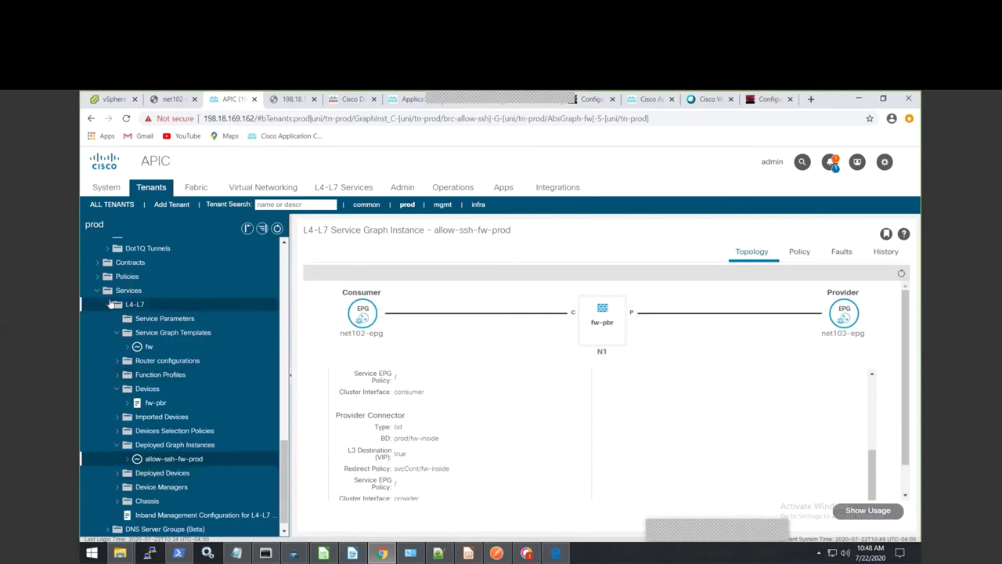
pyautogui.scroll(3, 134, 354)
pyautogui.scroll(1, 135, 356)
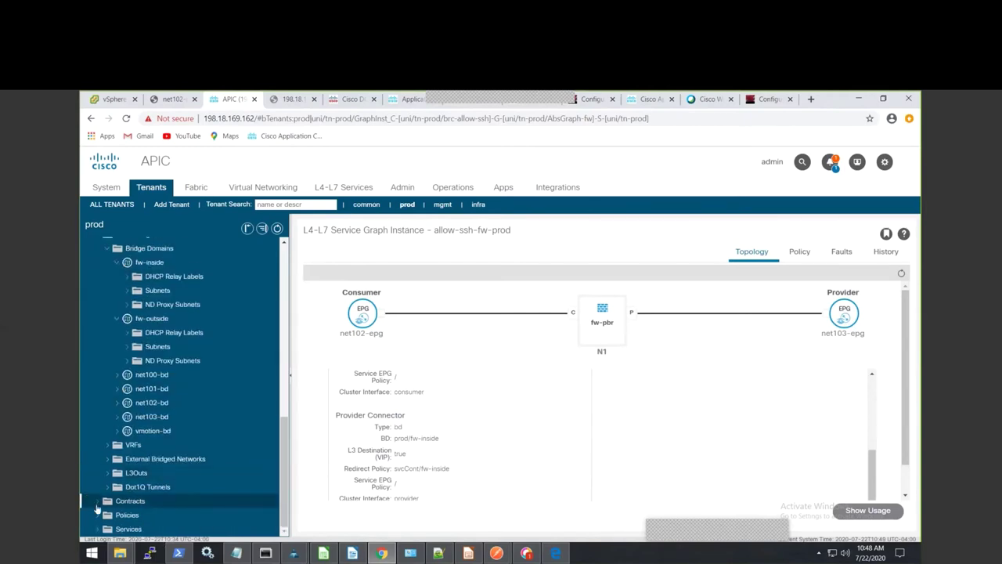
# Review the allow-ssh Subject's allow-ssh_Filter with Log and fw service graph, then open permit-any.
pyautogui.click(96, 501)
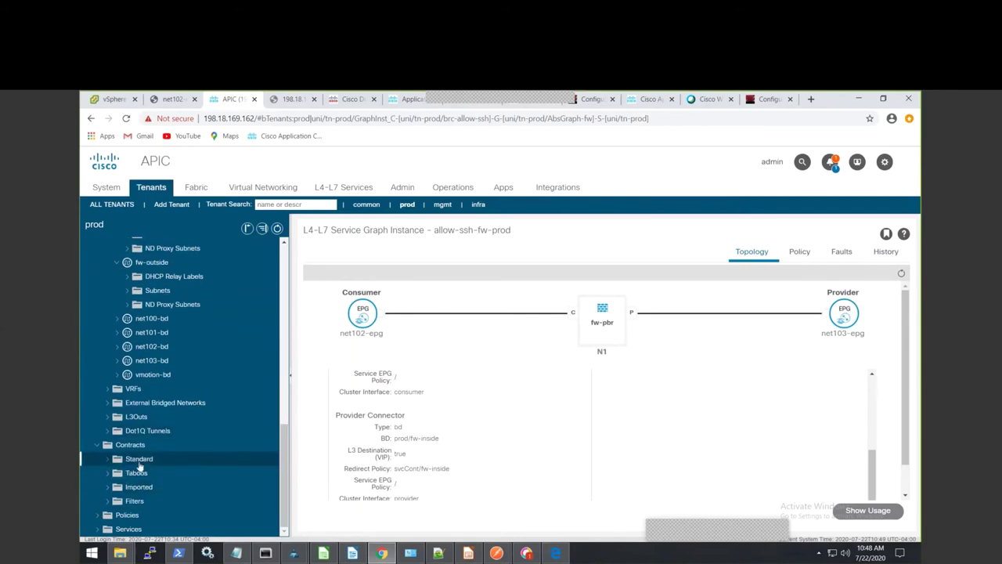
pyautogui.click(119, 462)
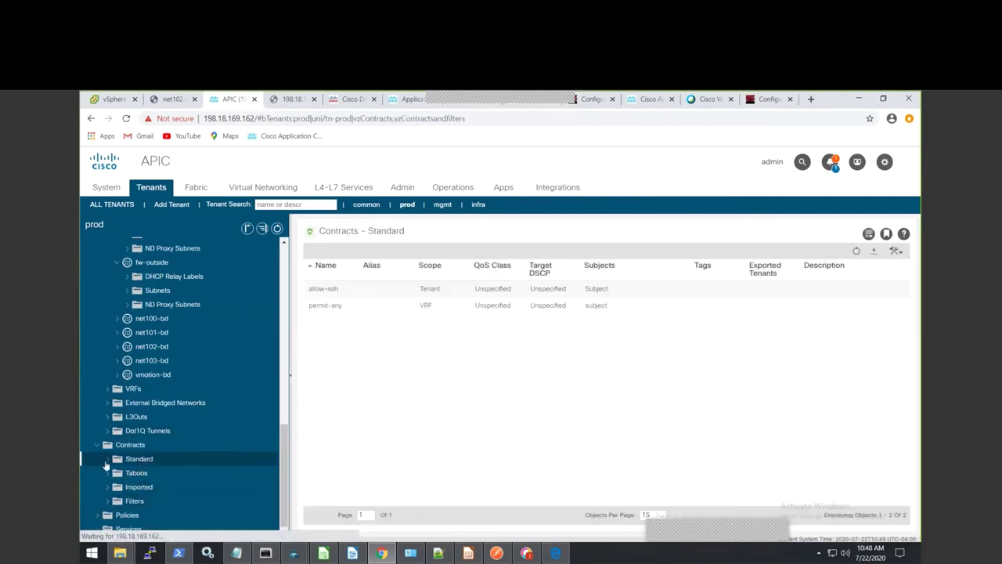
pyautogui.click(108, 460)
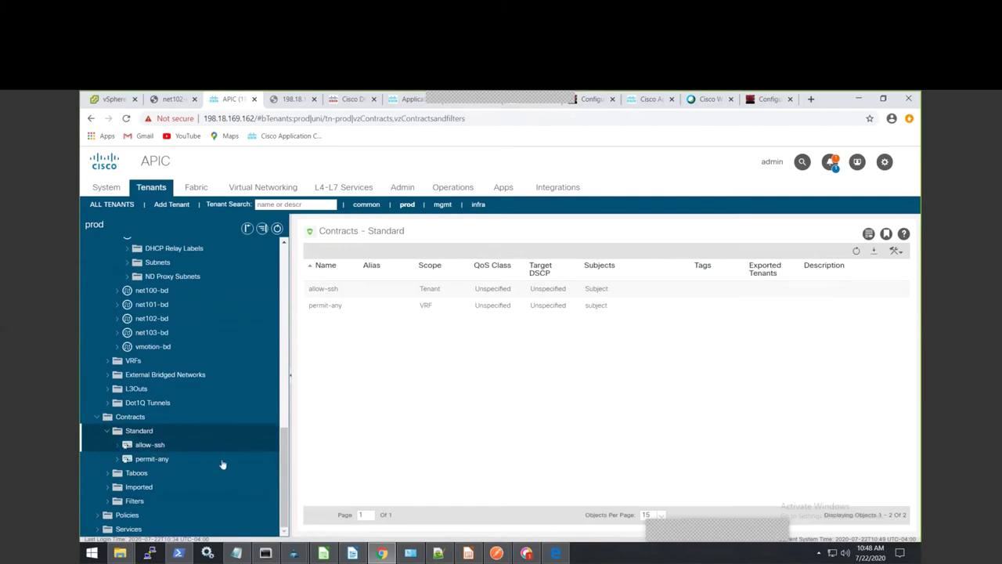
pyautogui.click(179, 448)
pyautogui.click(117, 445)
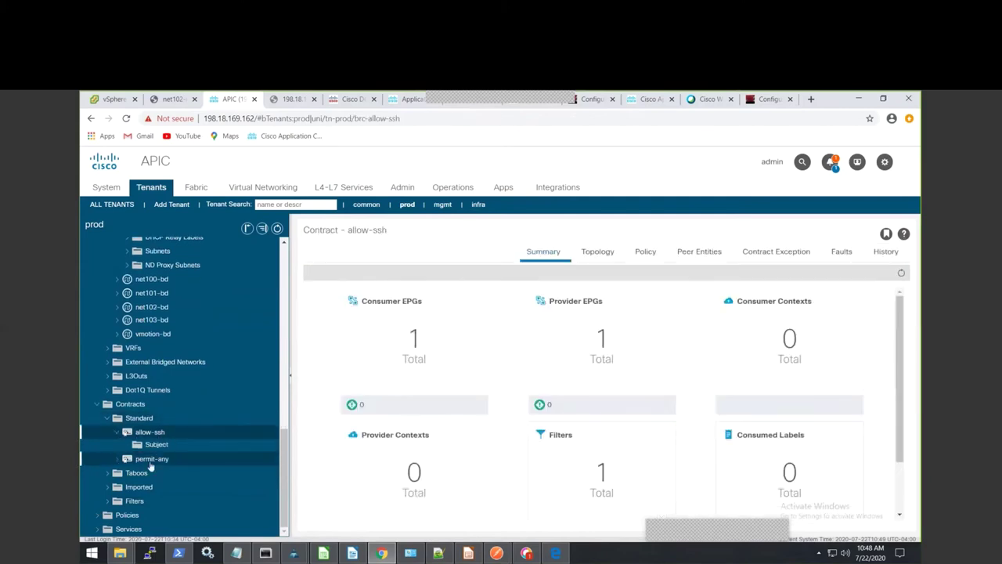
pyautogui.click(161, 446)
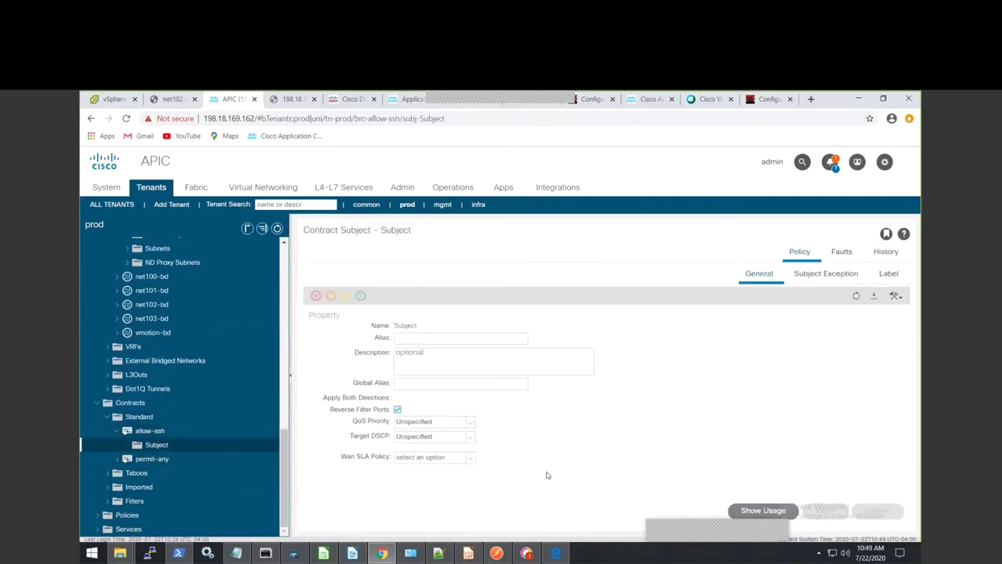
pyautogui.scroll(-1, 551, 466)
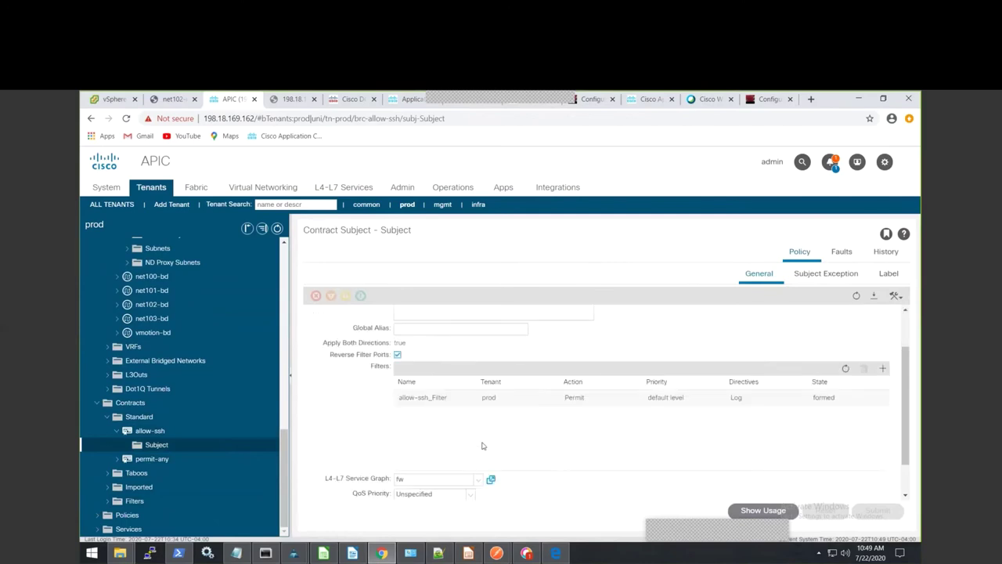
pyautogui.scroll(-1, 482, 447)
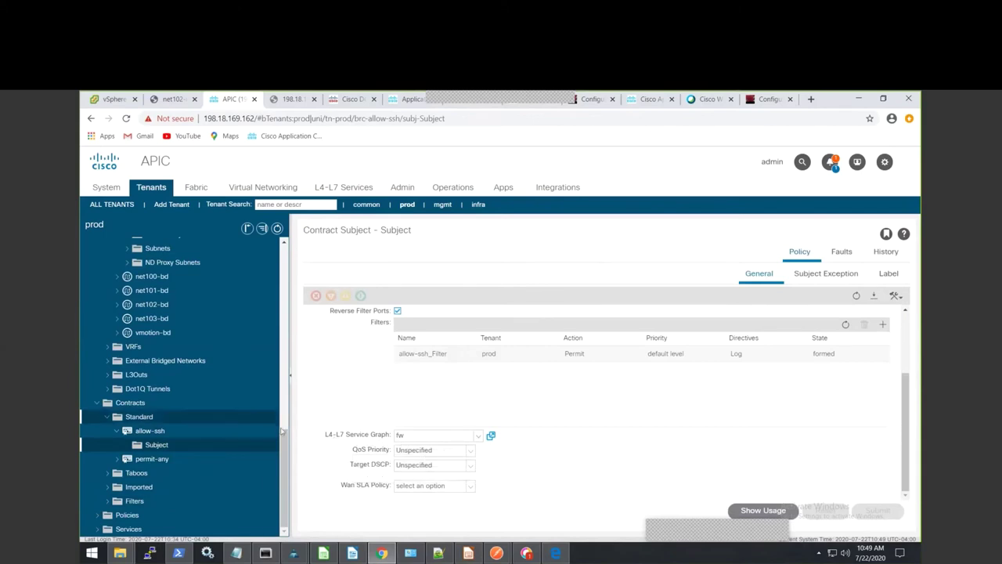
pyautogui.click(154, 459)
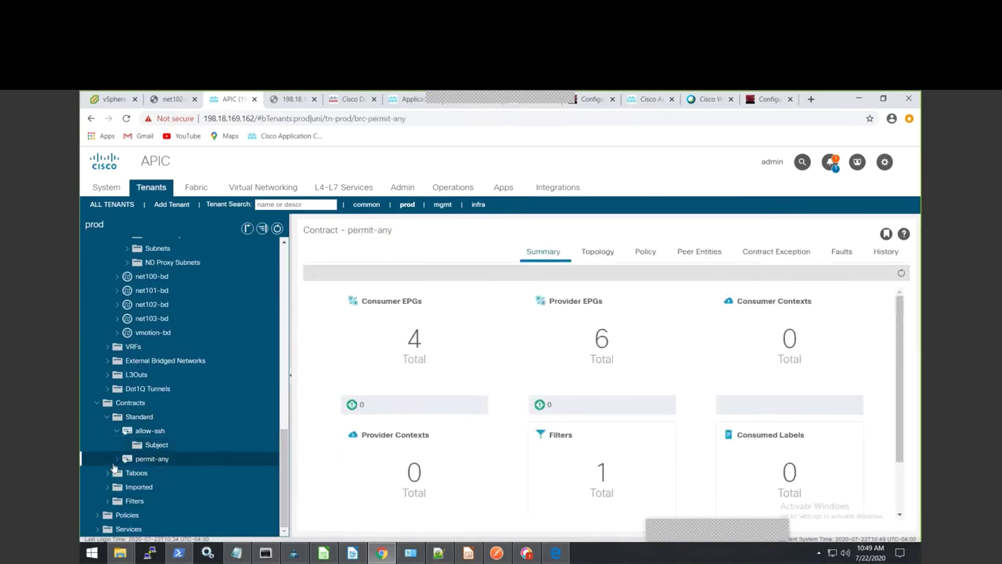
# Confirm permit-any's subject uses filter any with no service graph, then switch to PuTTY Connection Manager.
pyautogui.click(117, 460)
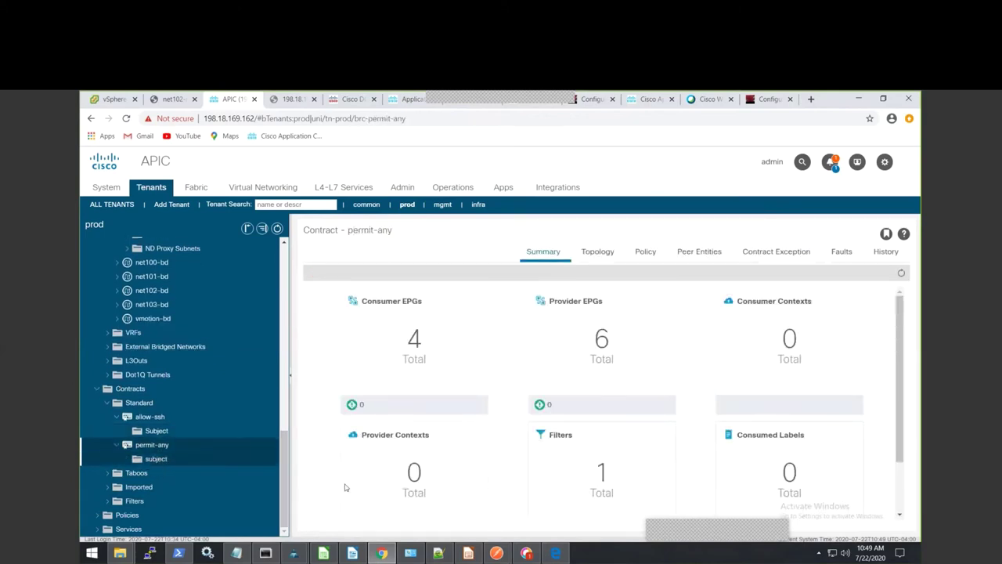
pyautogui.press('Down')
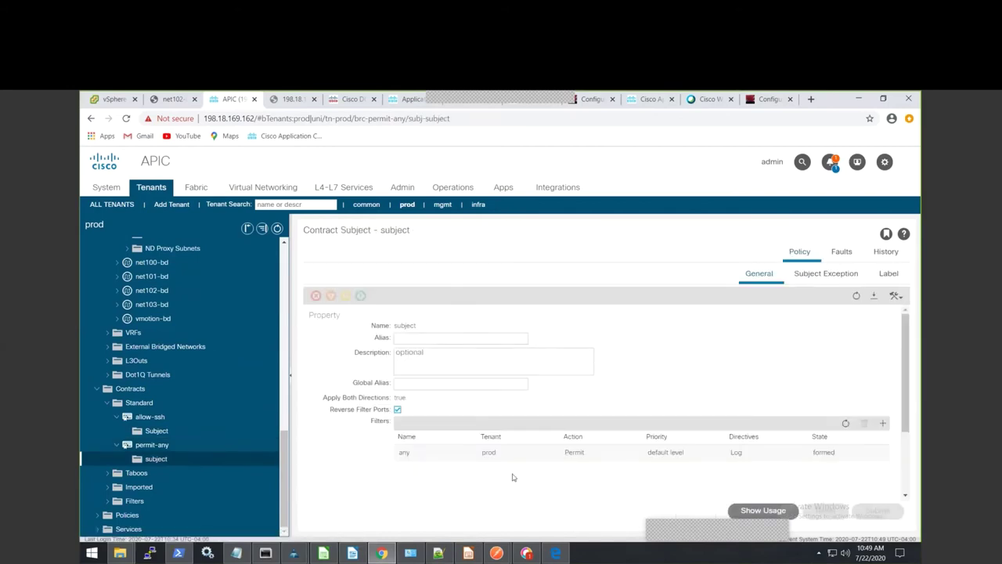
pyautogui.scroll(-2, 513, 477)
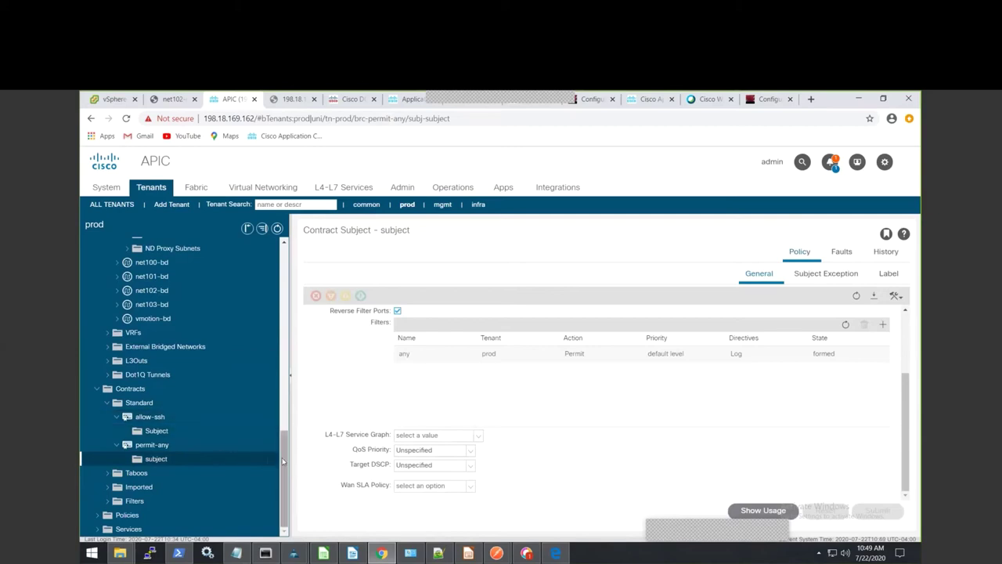
pyautogui.click(267, 553)
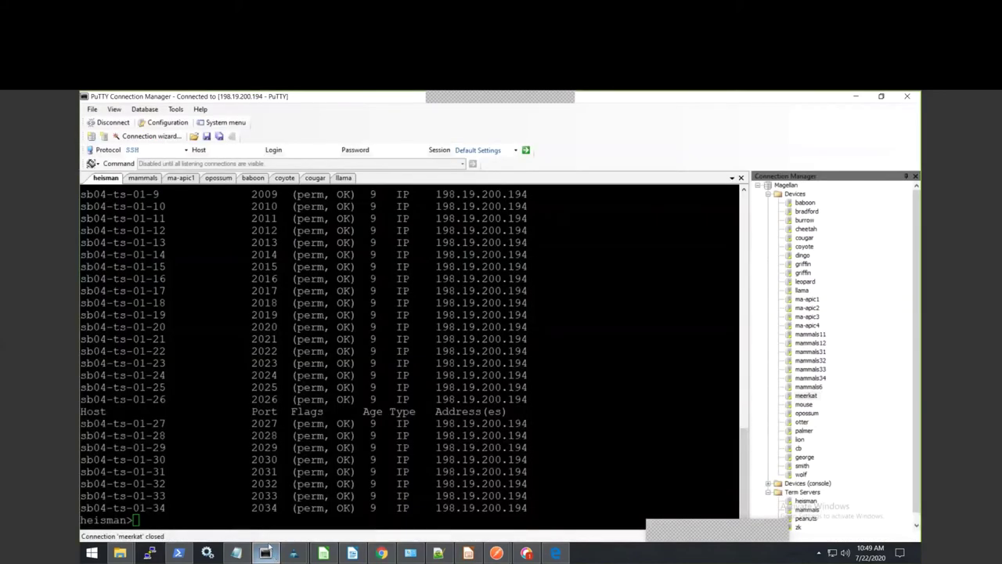
# Open a mammals11 session, run 'changeto context pbr', then 'sh run'.
pyautogui.click(822, 336)
pyautogui.doubleClick(821, 336)
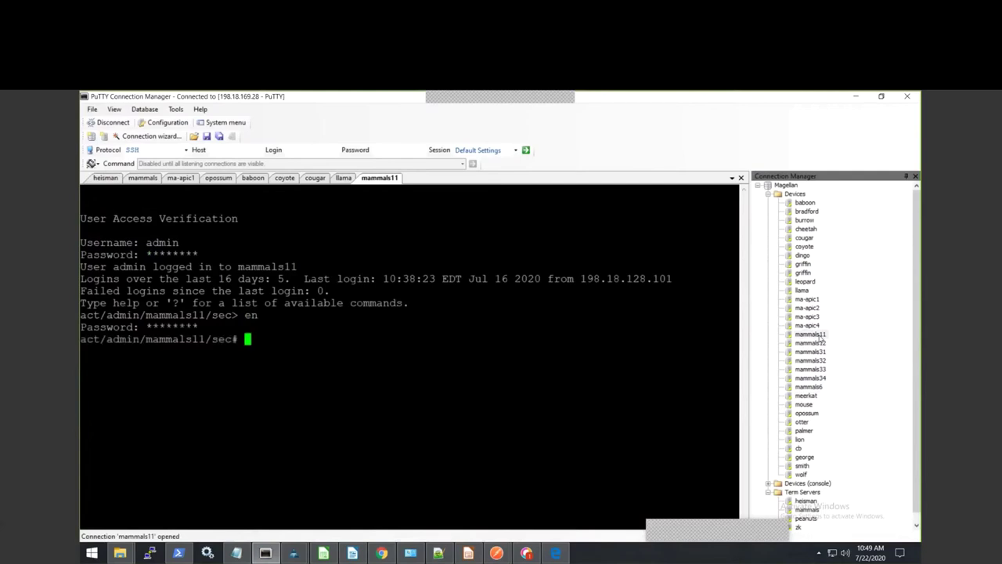
pyautogui.write('chan')
pyautogui.press('Tab')
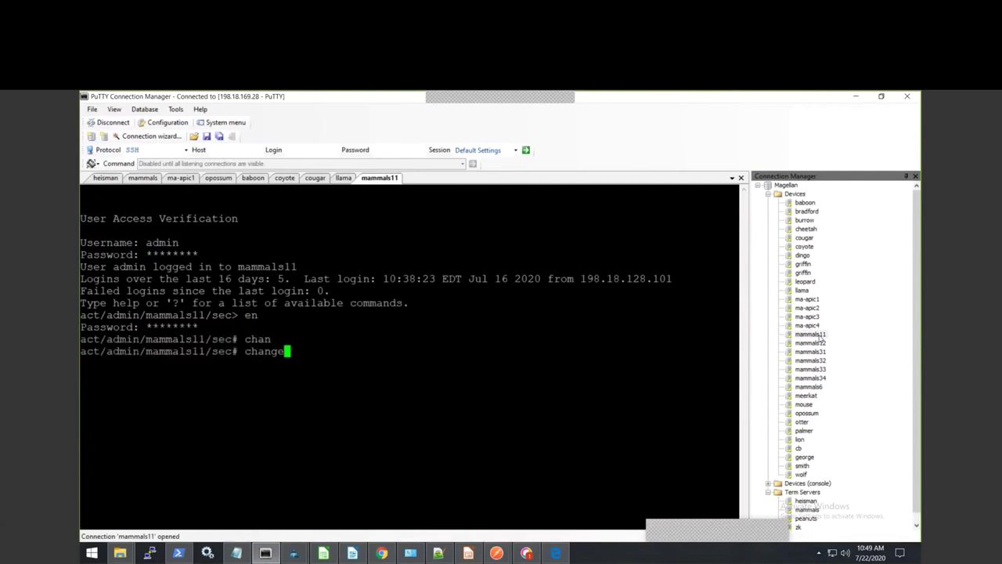
pyautogui.write('t')
pyautogui.press('Tab')
pyautogui.write('con')
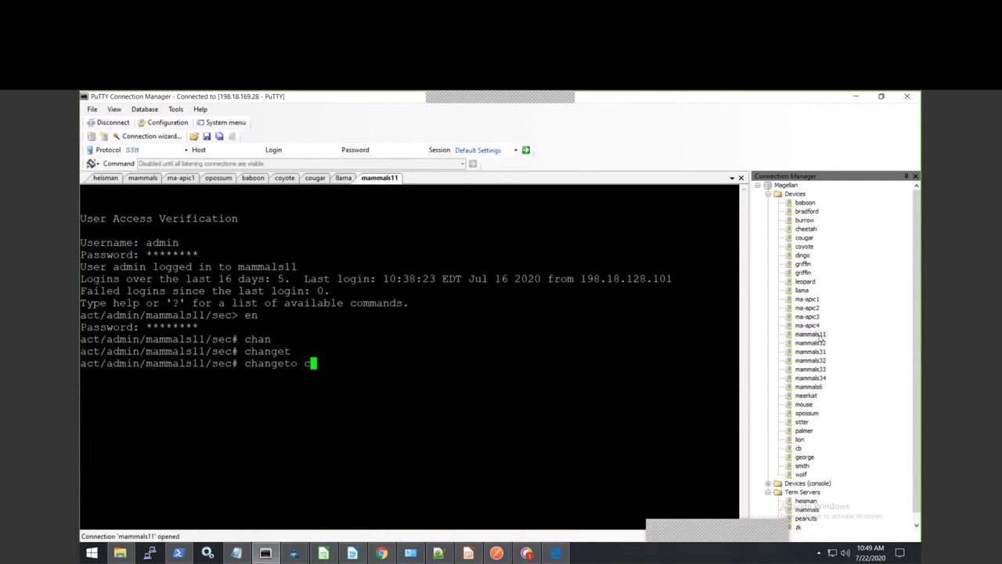
pyautogui.press('Tab')
pyautogui.write('pbr')
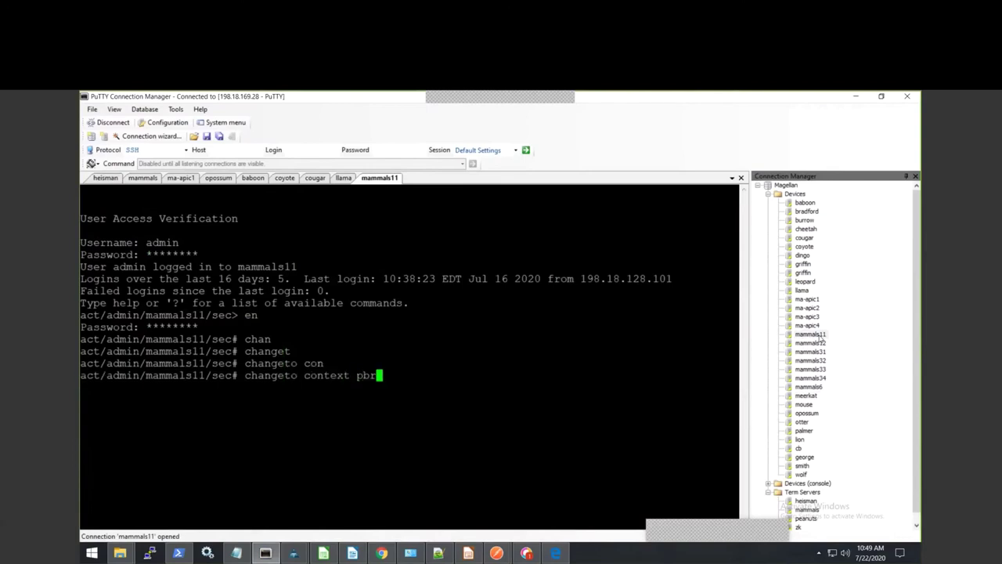
pyautogui.press('Return')
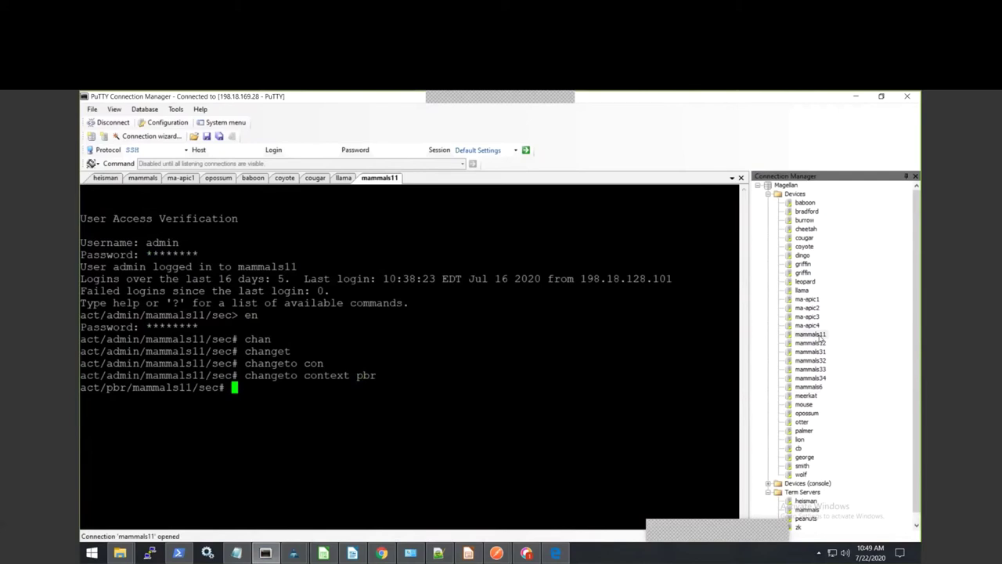
pyautogui.write('sh run')
pyautogui.press('Return')
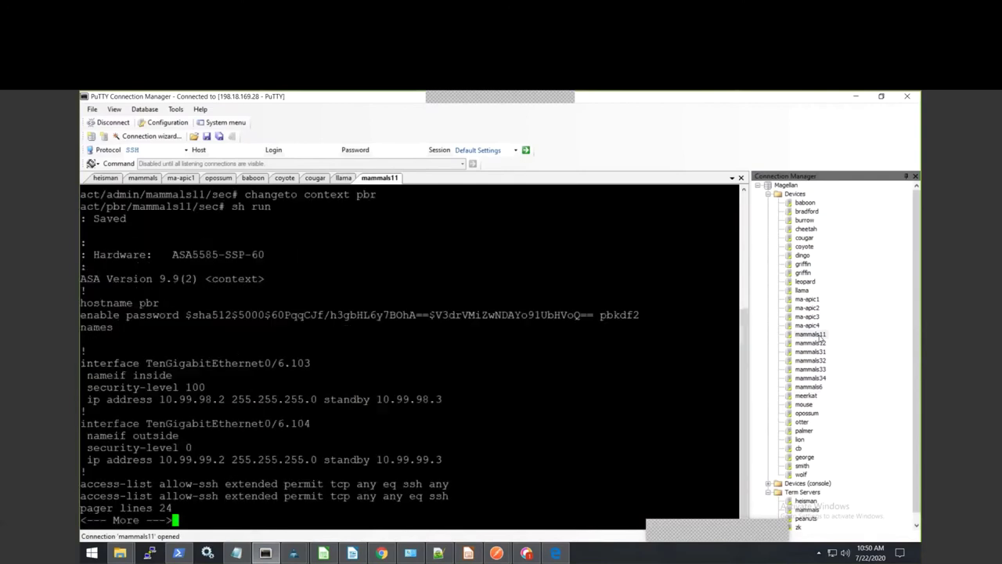
# Page the pbr config past its allow-ssh access rules, then run 'sh conn' showing 4 in use.
pyautogui.press('Return')
pyautogui.press('Return')
pyautogui.press('Return')
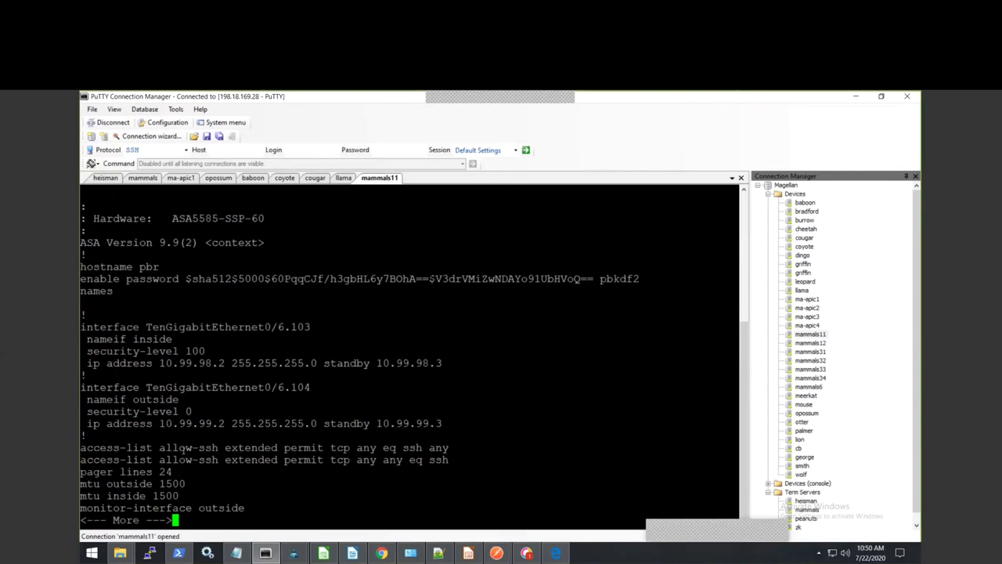
pyautogui.press('Return')
pyautogui.press('Return')
pyautogui.press('Return')
pyautogui.press('Return')
pyautogui.press('Return')
pyautogui.press('Return')
pyautogui.press('Return')
pyautogui.press('Return')
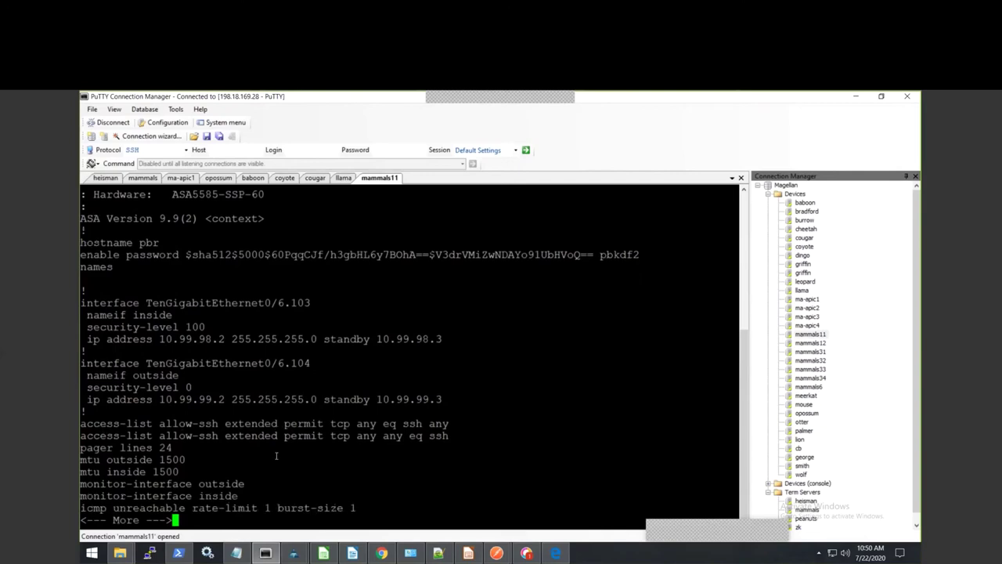
pyautogui.press('Return')
pyautogui.press('Return')
pyautogui.press('Return')
pyautogui.press('Return')
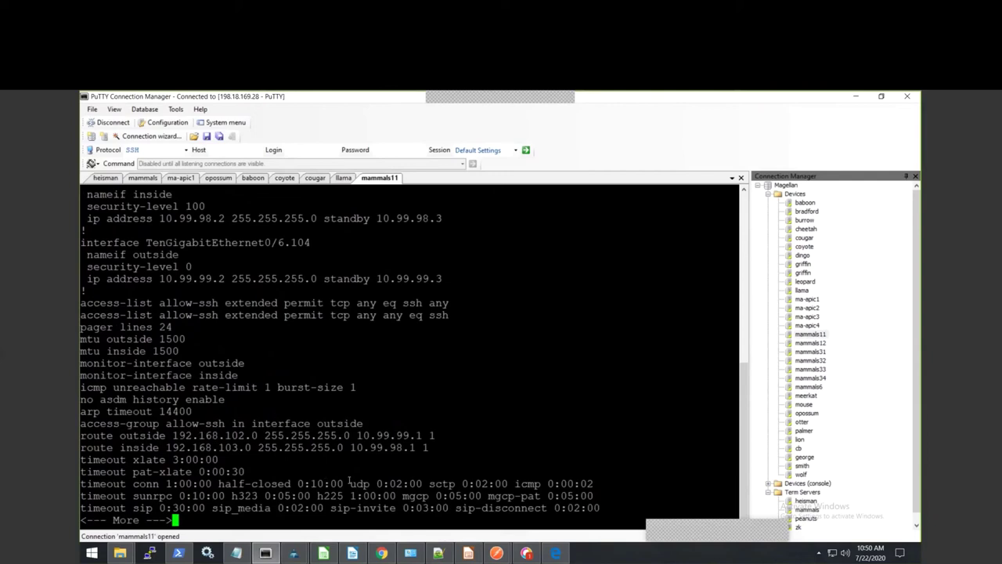
pyautogui.press('q')
pyautogui.write('sh conn')
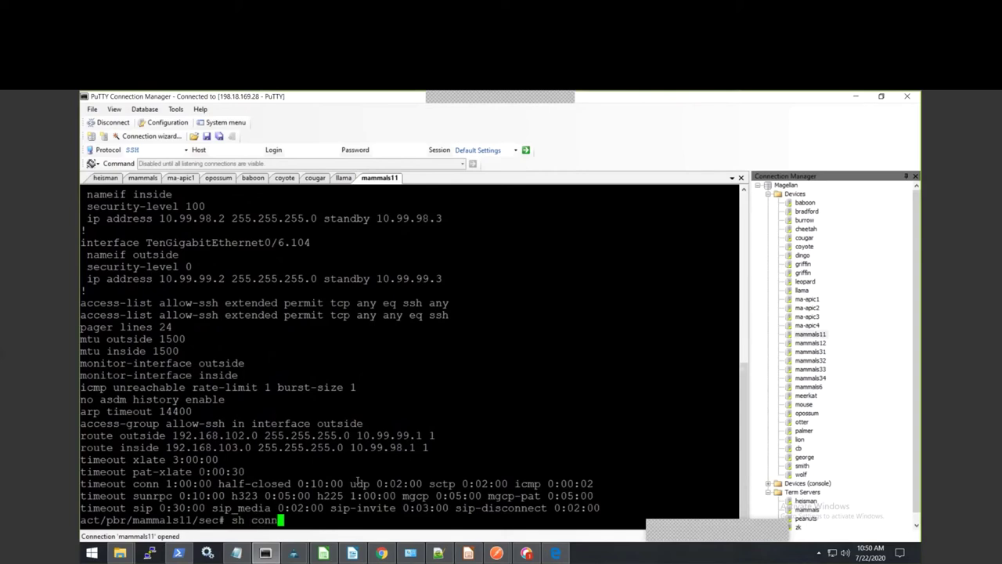
pyautogui.press('Return')
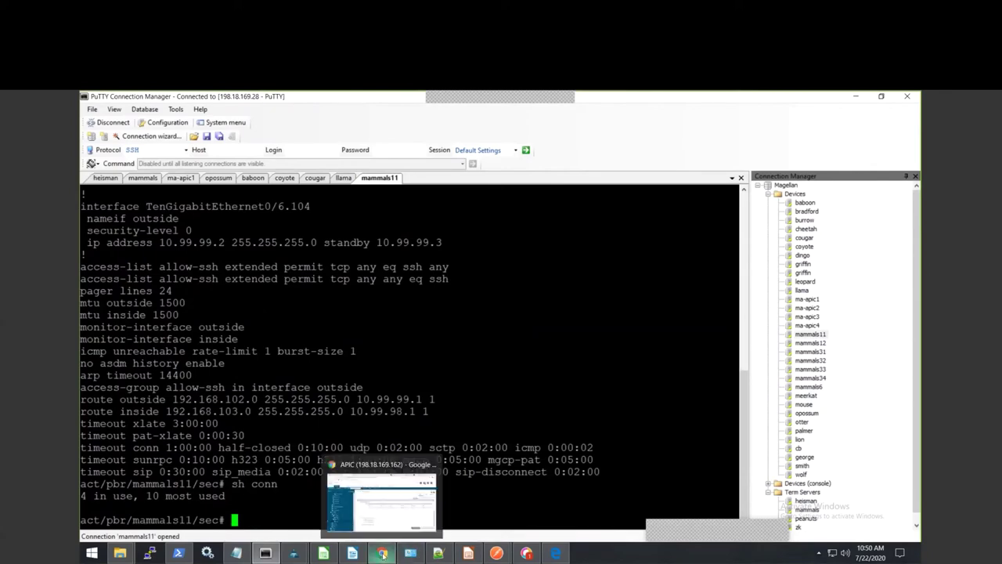
pyautogui.click(383, 555)
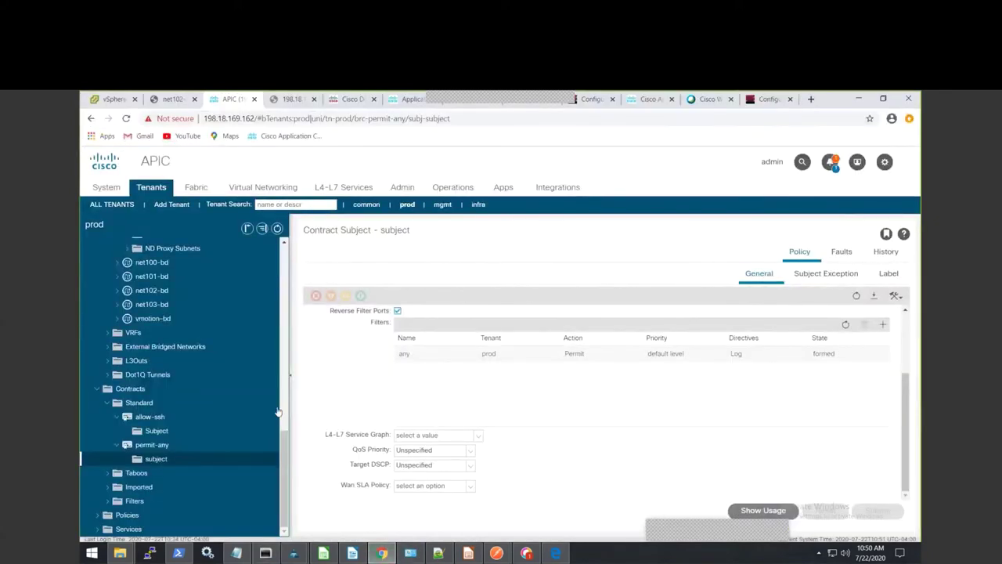
# Save net102-ip-102-vmm with network adapter 1 on prod|prod-ap|net102-epg (vmm-ds), then view its console.
pyautogui.click(113, 100)
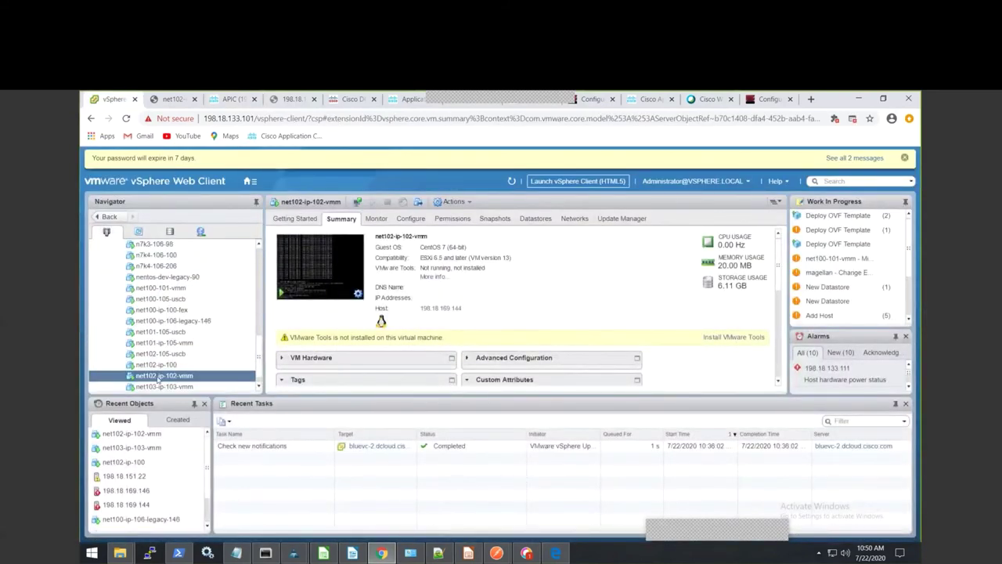
pyautogui.rightClick(208, 380)
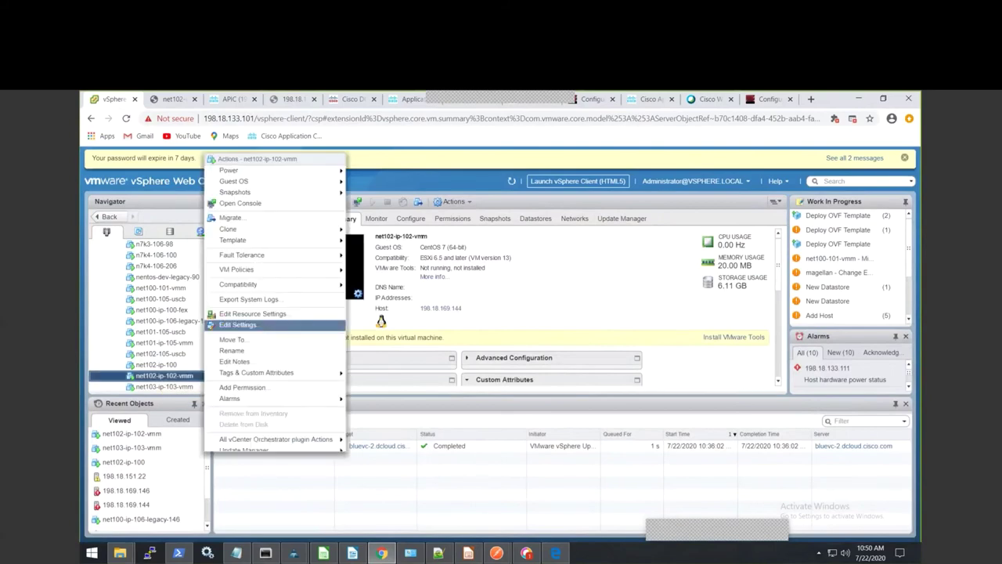
pyautogui.click(259, 326)
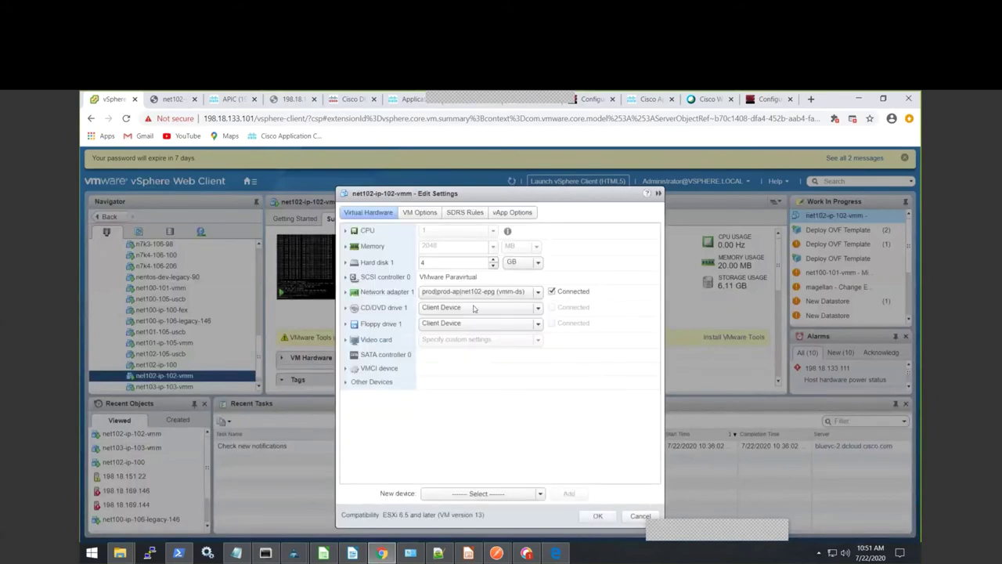
pyautogui.click(440, 293)
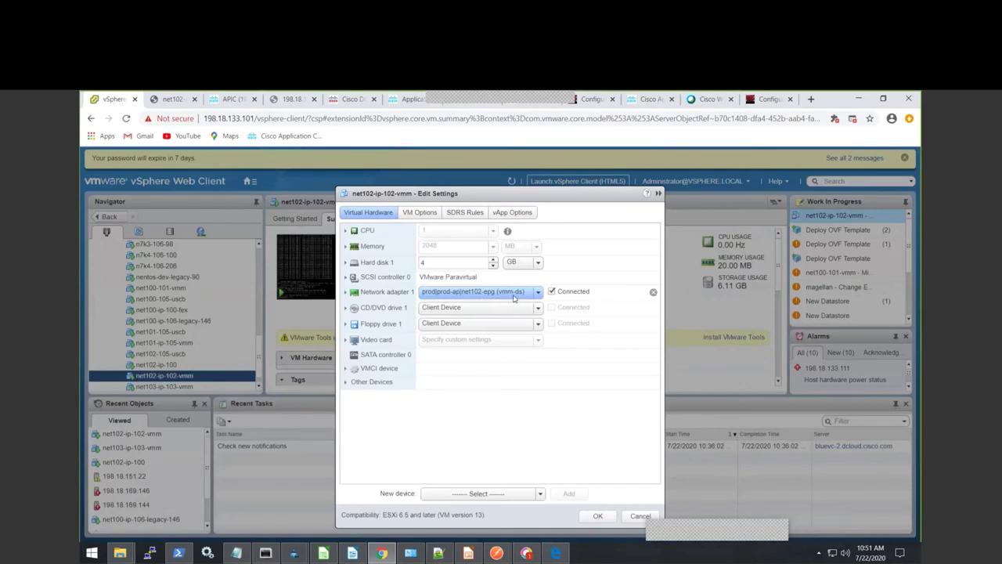
pyautogui.click(599, 517)
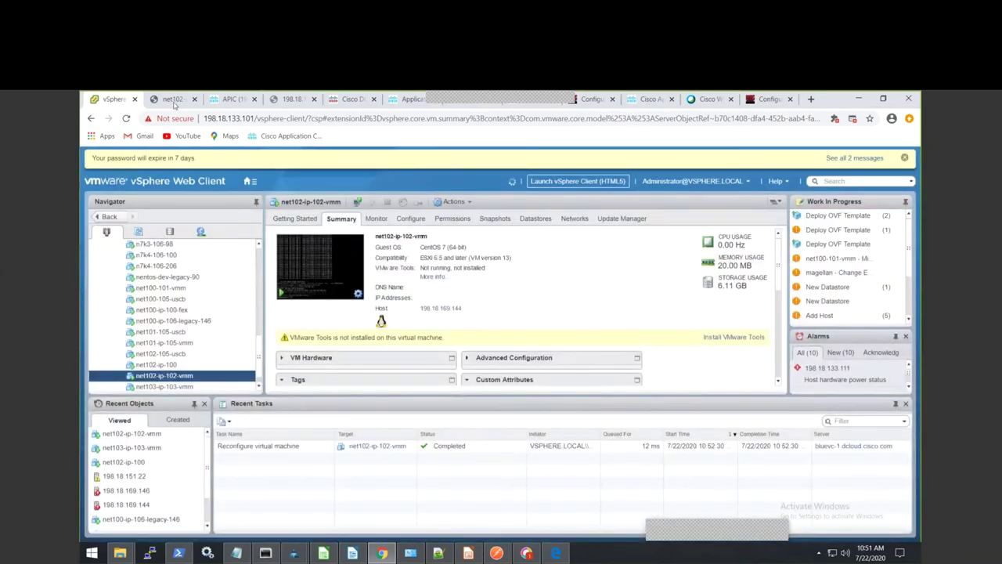
pyautogui.click(173, 101)
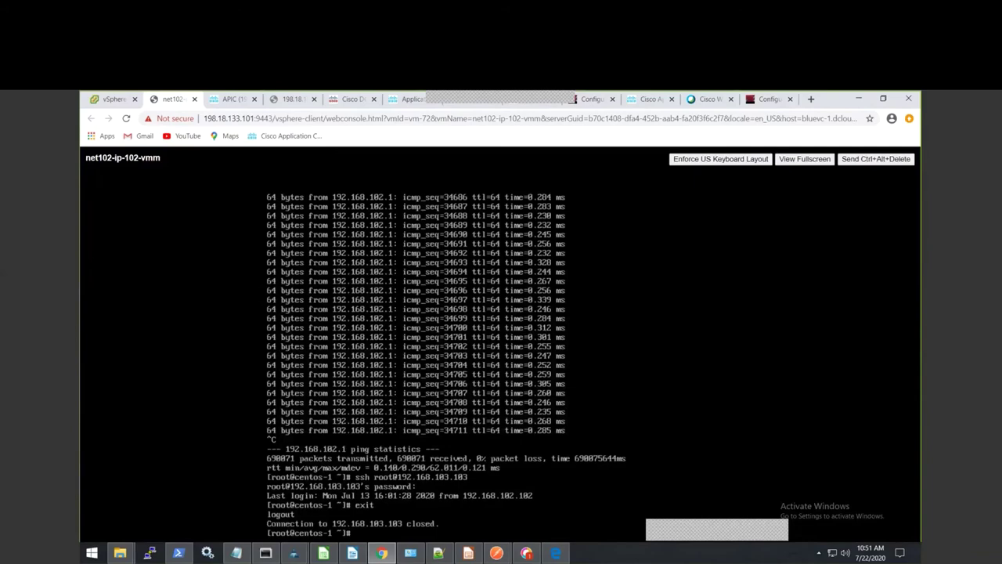
# Run 'ip add' in the VM console, then SSH as root into 192.168.103.103.
pyautogui.write('ip add')
pyautogui.press('Return')
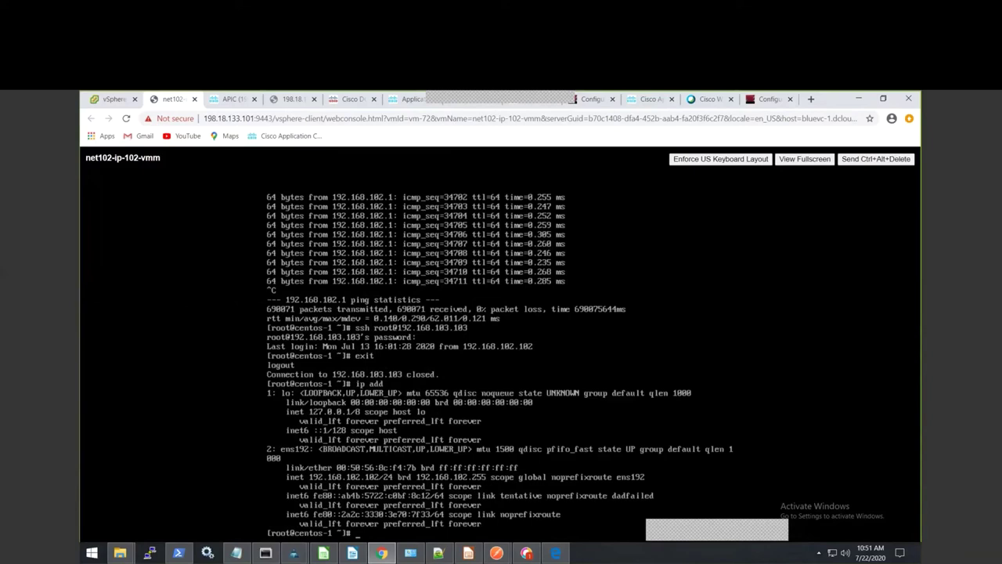
pyautogui.press('Up')
pyautogui.press('Up')
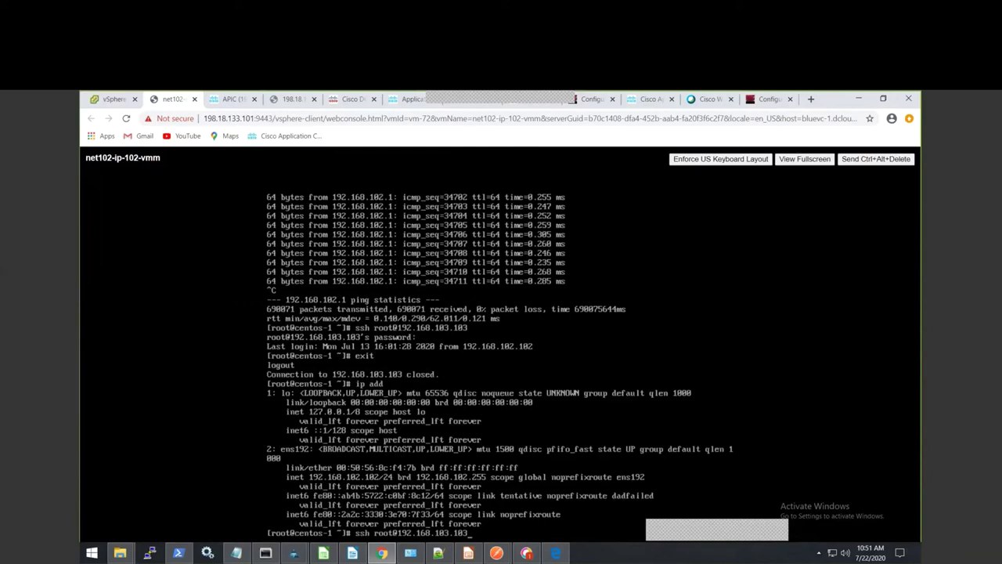
pyautogui.press('Return')
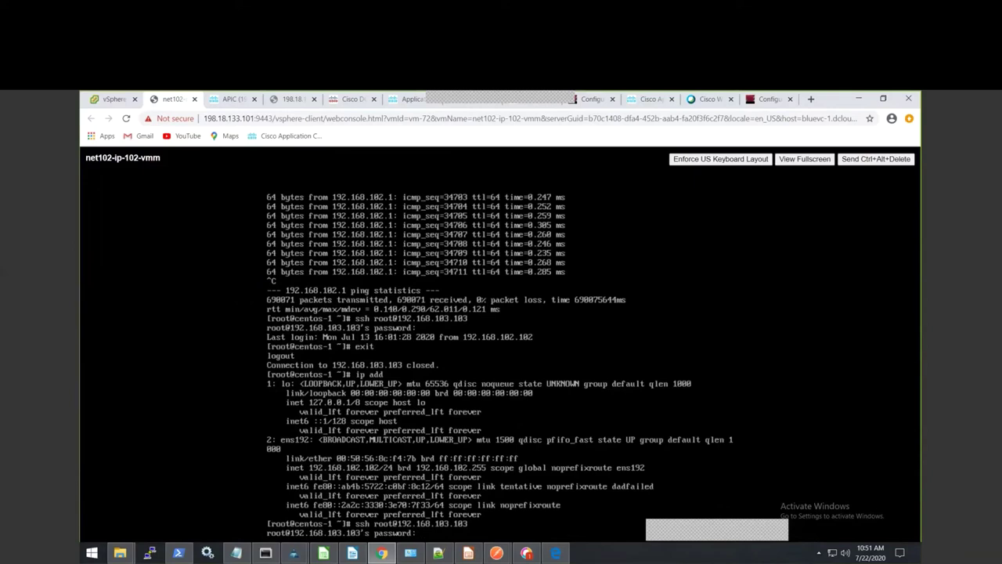
pyautogui.press('Return')
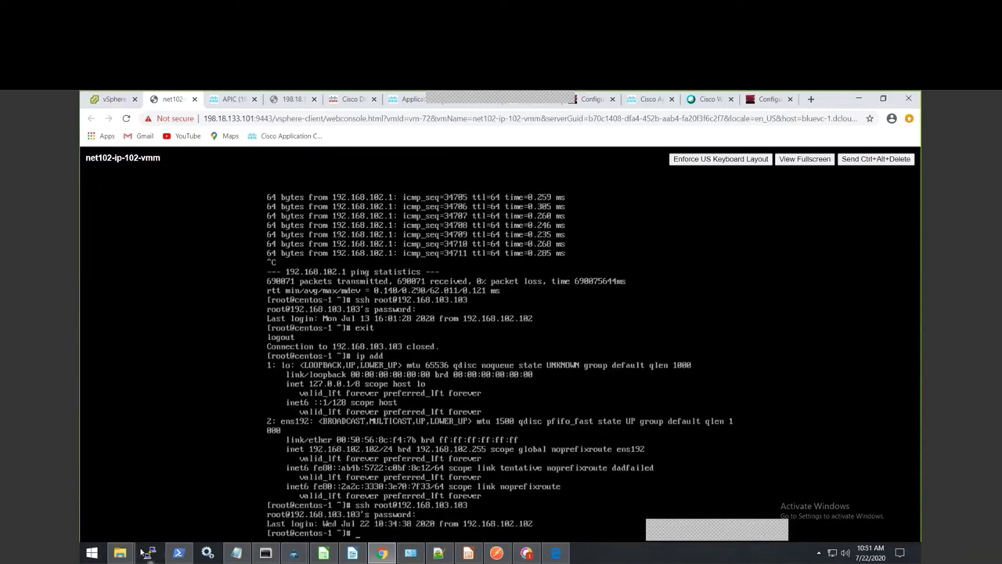
pyautogui.click(267, 553)
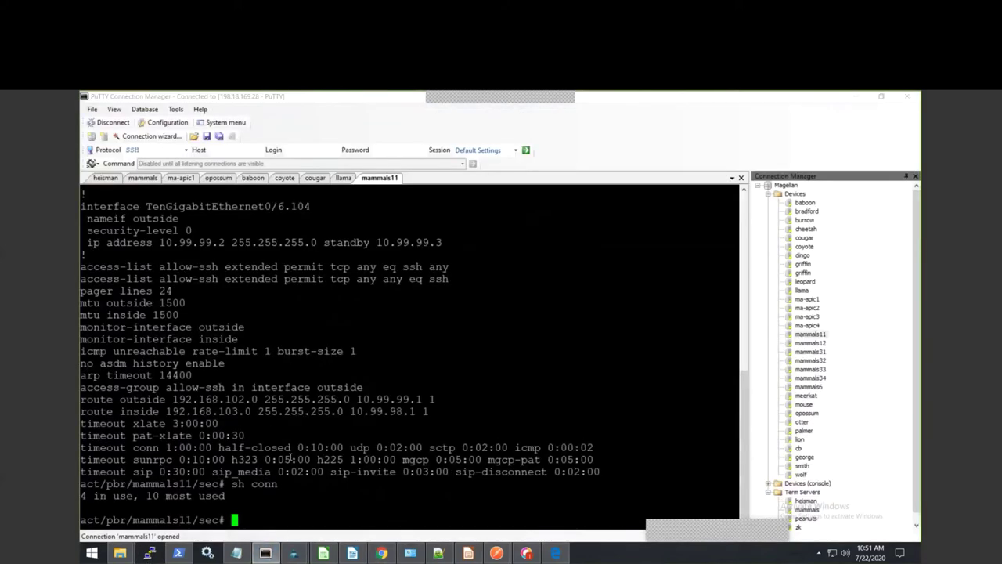
# Run 'show conn' on the ASA to see the SSH flow 192.168.102.102 to 192.168.103.103:22.
pyautogui.write('show conn')
pyautogui.press('Return')
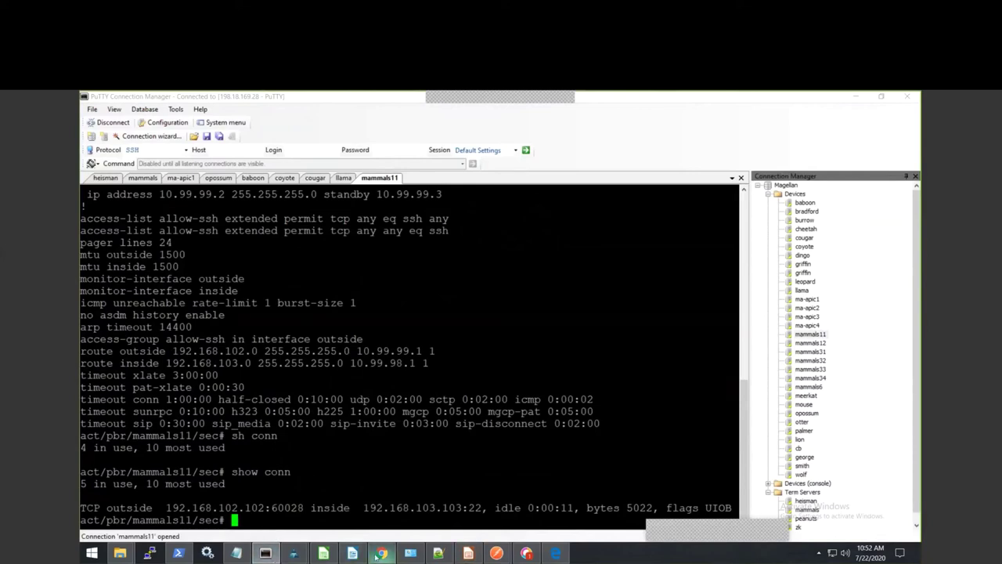
pyautogui.click(376, 556)
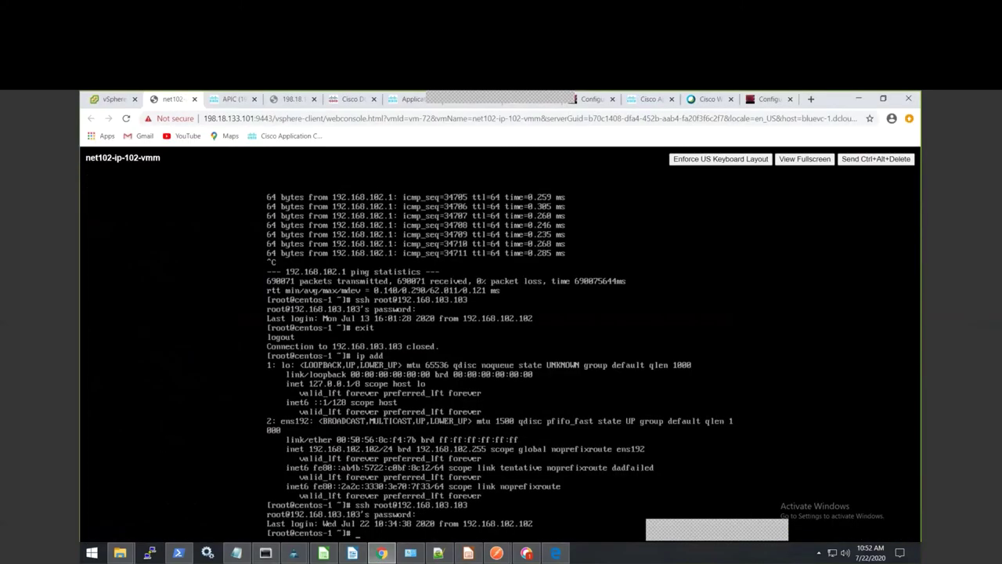
# Exit the SSH session to 192.168.103.103 and rerun show conn, now showing 4 in use.
pyautogui.write('exit')
pyautogui.press('Return')
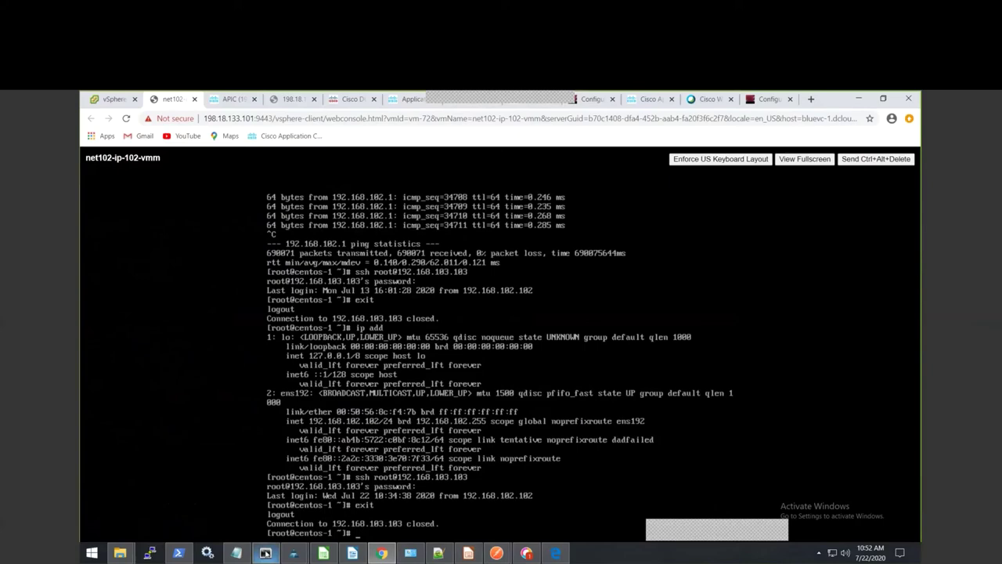
pyautogui.click(265, 553)
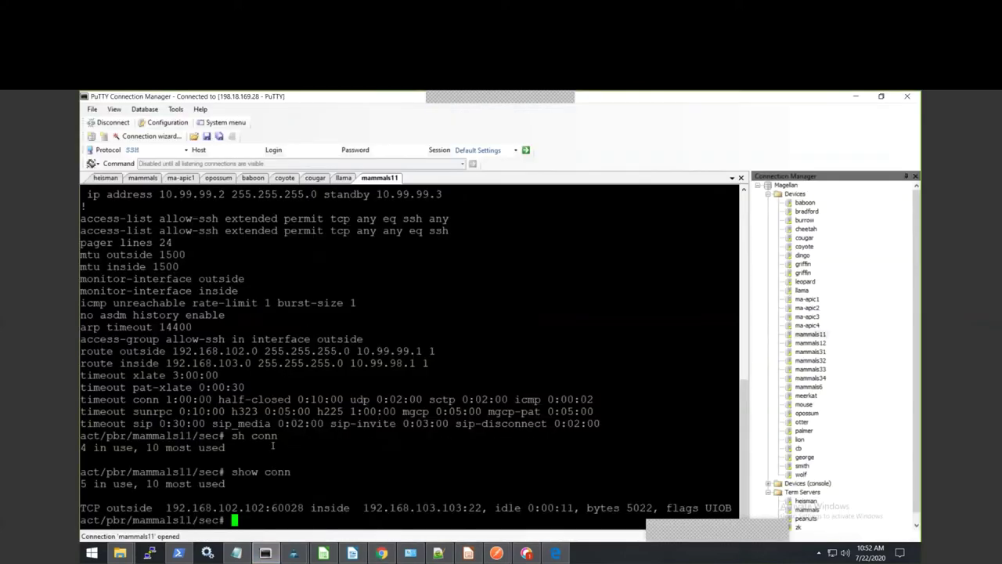
pyautogui.press('Up')
pyautogui.press('Return')
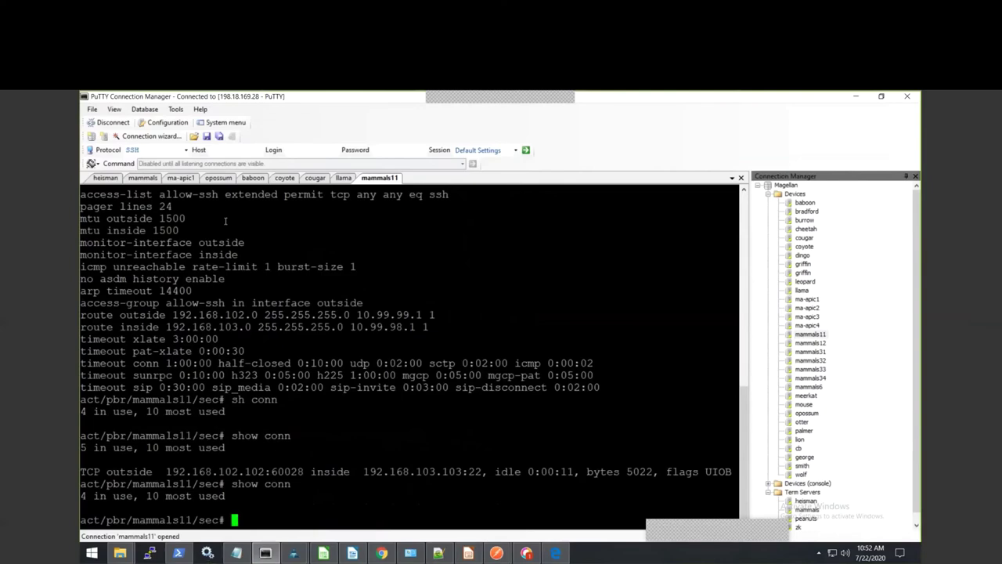
pyautogui.click(383, 555)
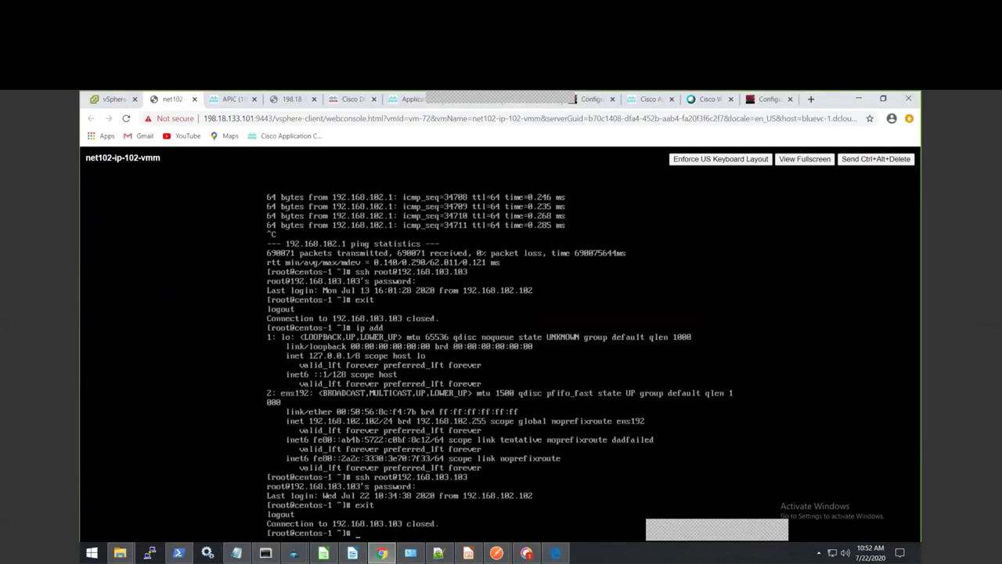
# Run 'ping 192.168.103.103' from the VM console, getting ttl 63 replies.
pyautogui.press('Up')
pyautogui.press('Up')
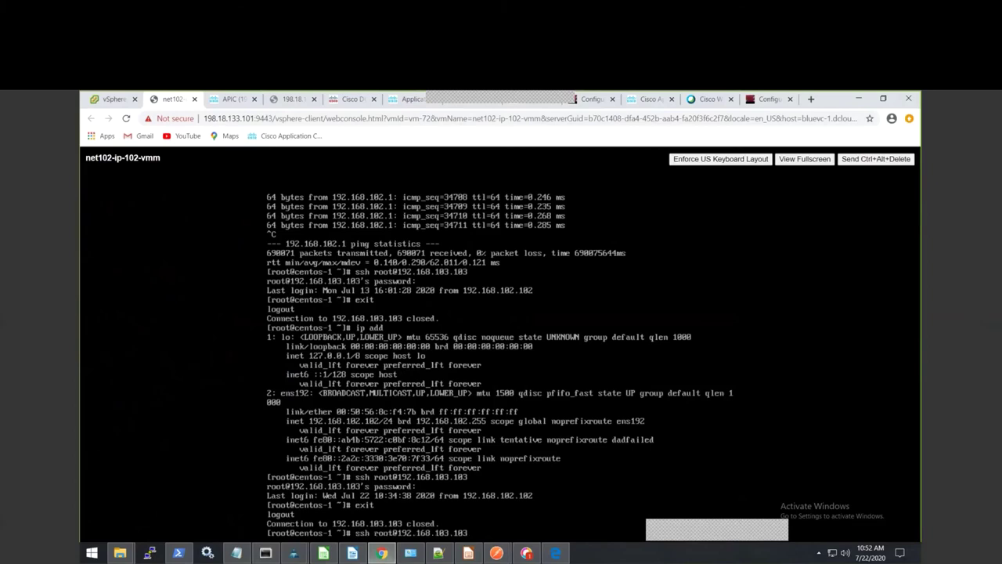
pyautogui.press('Up')
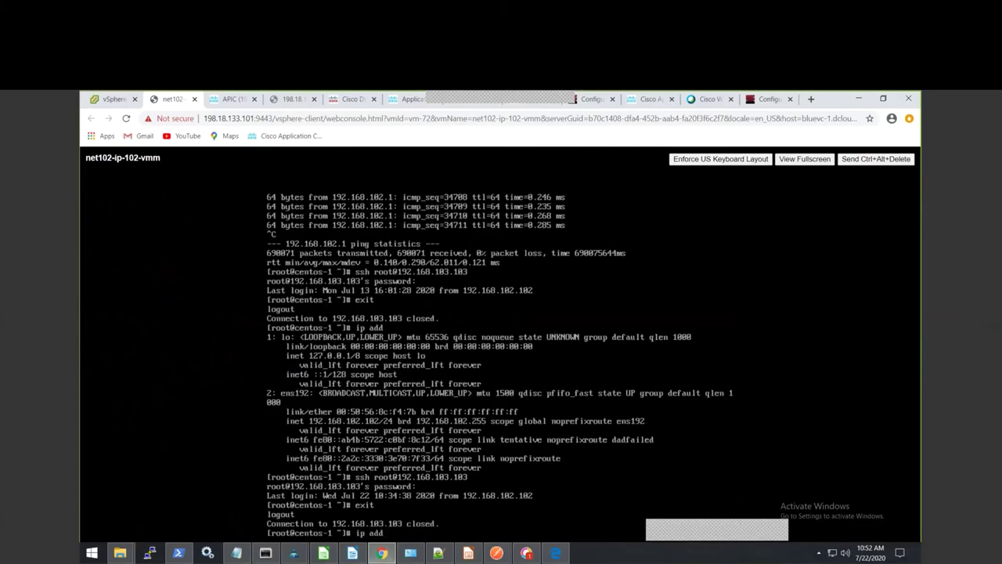
pyautogui.press('Down')
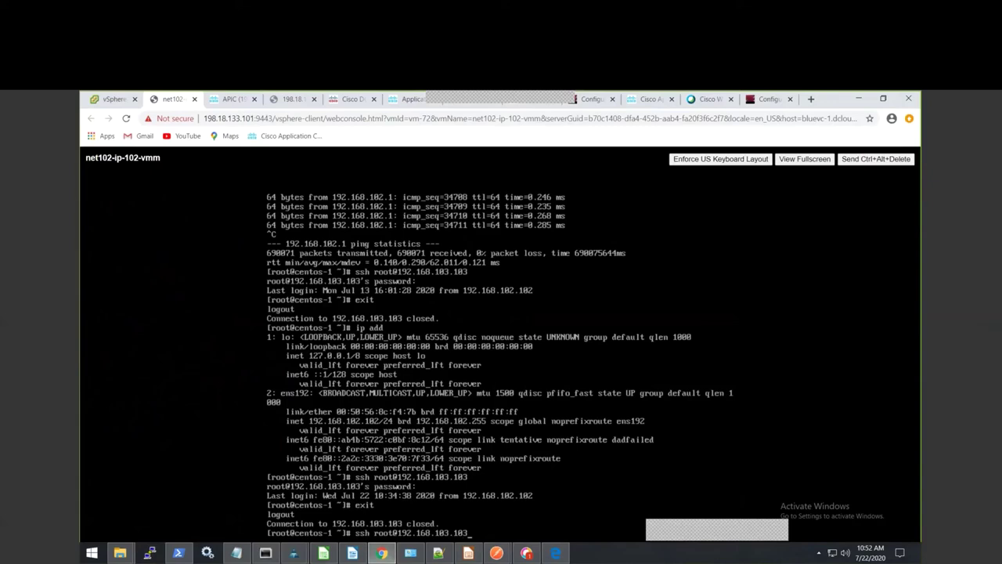
pyautogui.press('BackSpace')
pyautogui.press('BackSpace')
pyautogui.press('BackSpace')
pyautogui.press('BackSpace')
pyautogui.press('BackSpace')
pyautogui.press('BackSpace')
pyautogui.press('BackSpace')
pyautogui.press('BackSpace')
pyautogui.press('BackSpace')
pyautogui.press('BackSpace')
pyautogui.press('BackSpace')
pyautogui.press('BackSpace')
pyautogui.press('BackSpace')
pyautogui.press('BackSpace')
pyautogui.press('BackSpace')
pyautogui.press('BackSpace')
pyautogui.press('BackSpace')
pyautogui.press('BackSpace')
pyautogui.press('BackSpace')
pyautogui.press('BackSpace')
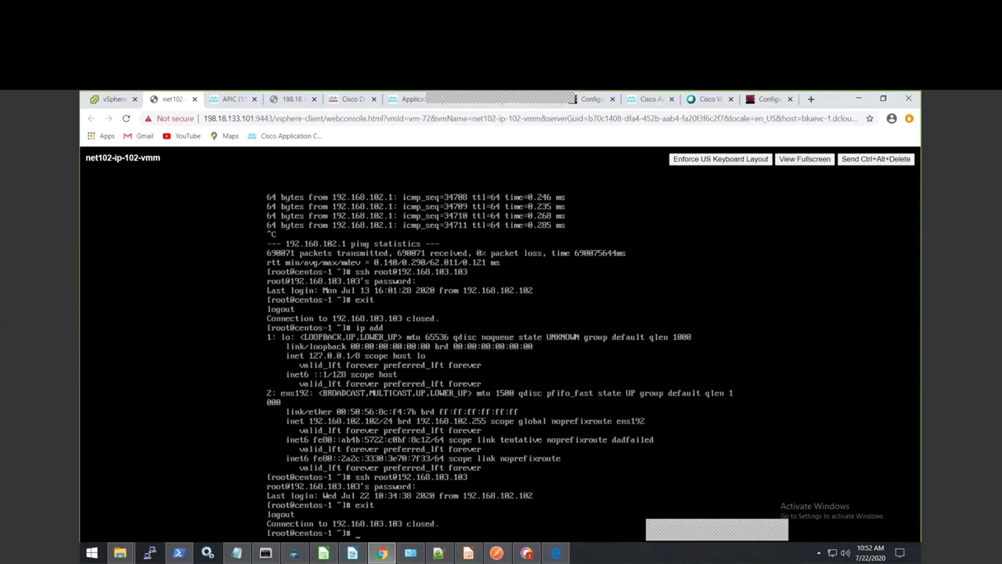
pyautogui.write('ping 192.168.103.103')
pyautogui.press('Return')
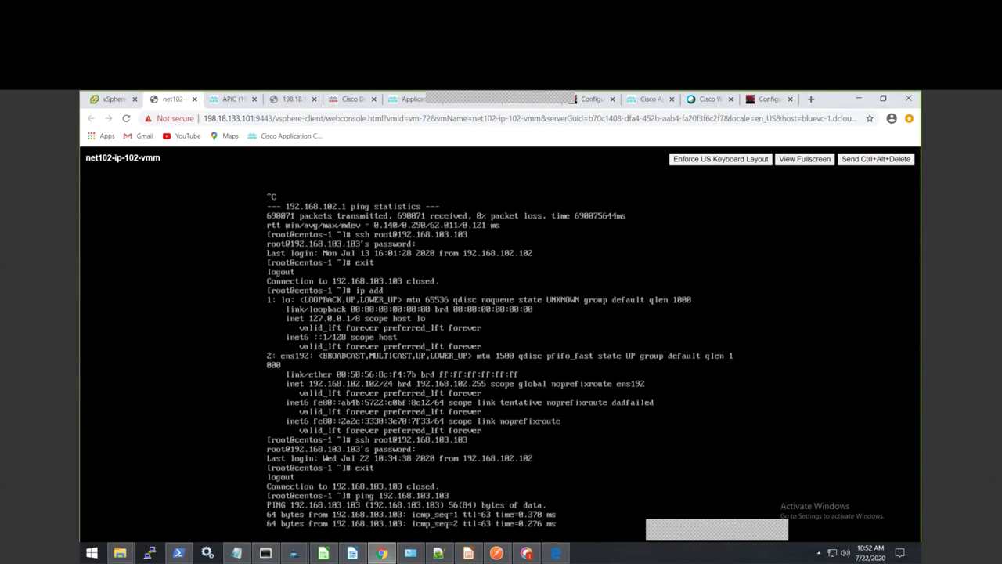
# Run 'sh conn' on the firewall mid-ping, still showing 4 connections in use.
pyautogui.click(265, 553)
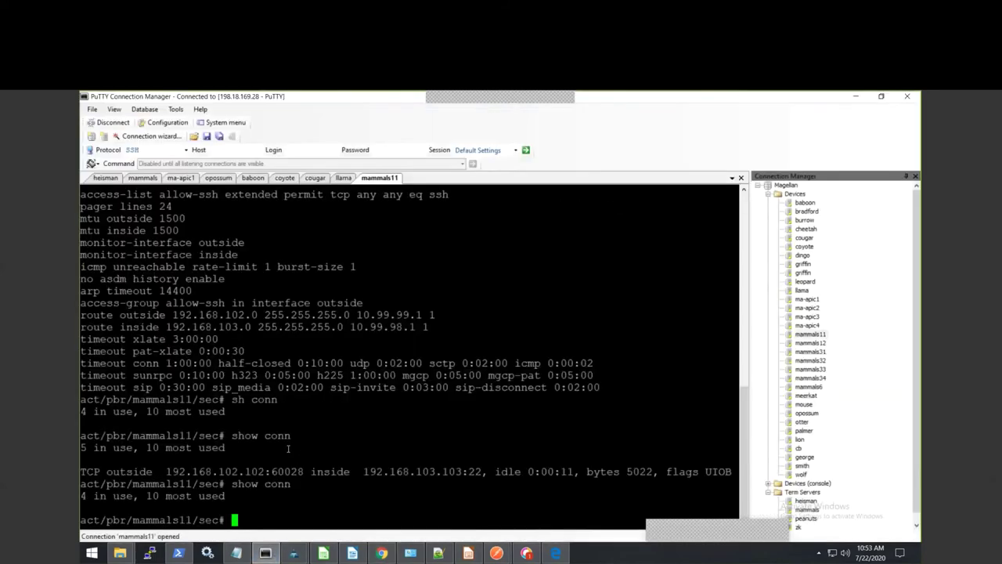
pyautogui.write('sh conn')
pyautogui.press('Return')
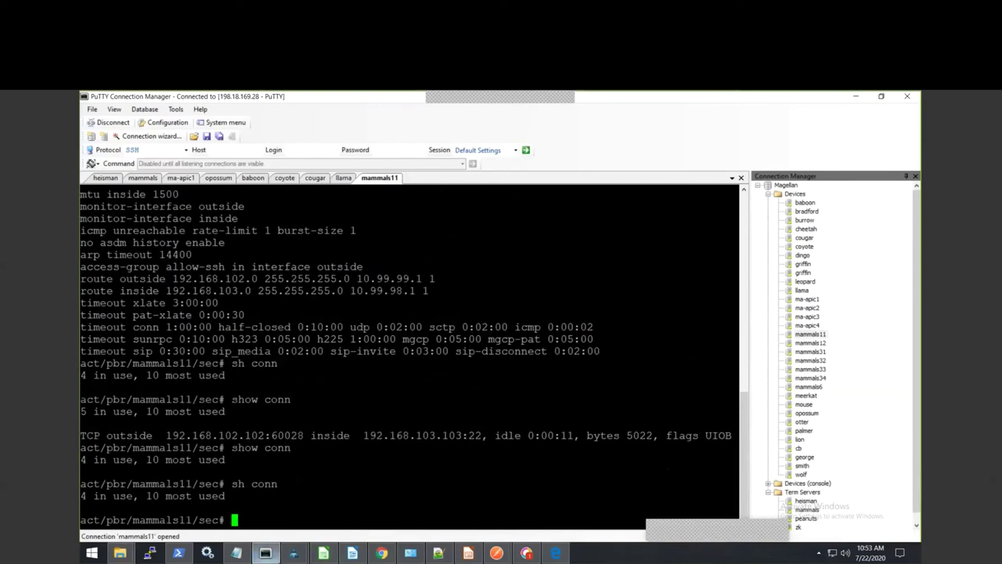
pyautogui.moveTo(294, 553)
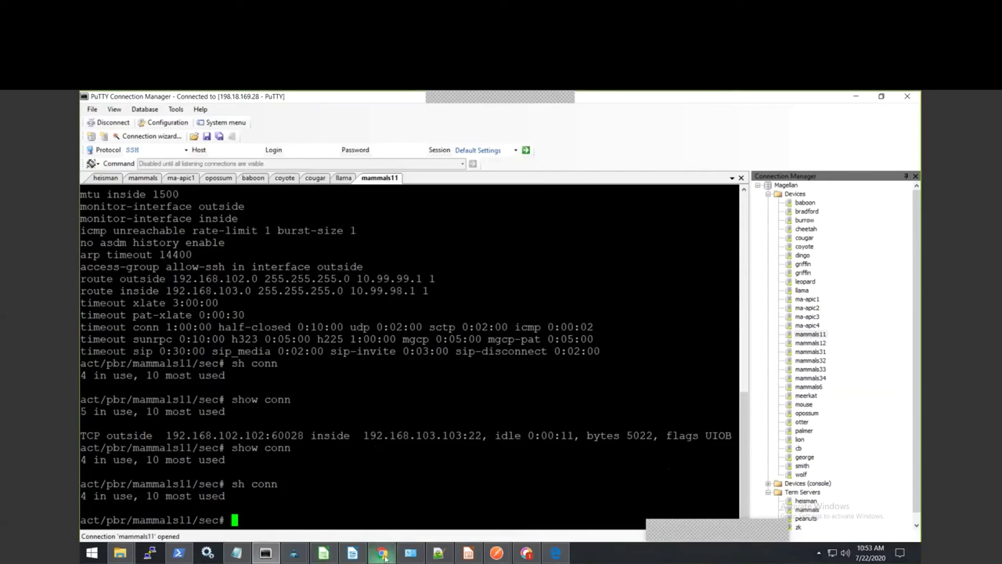
pyautogui.click(384, 555)
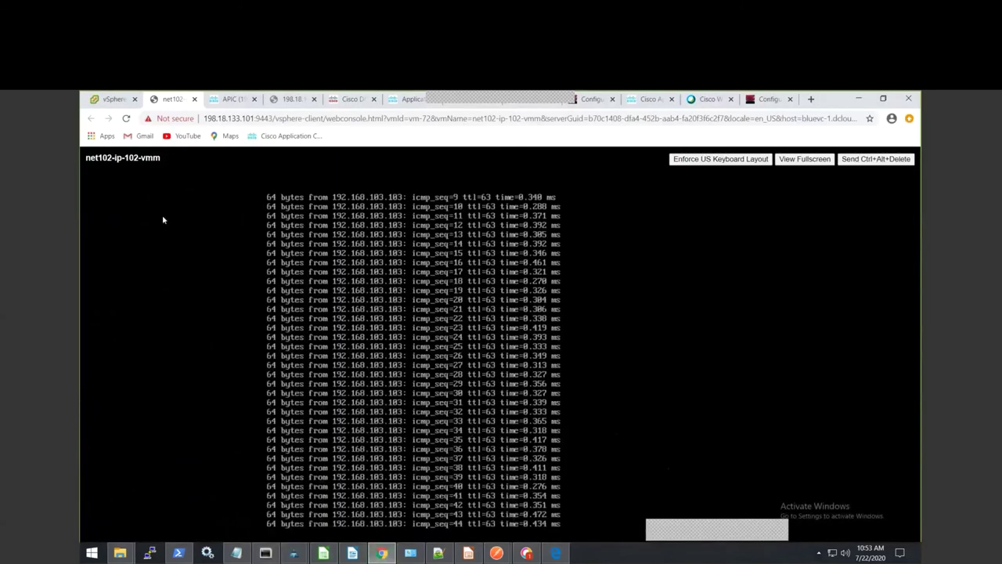
# Open the allow-ssh contract's Subject properties in APIC.
pyautogui.click(221, 104)
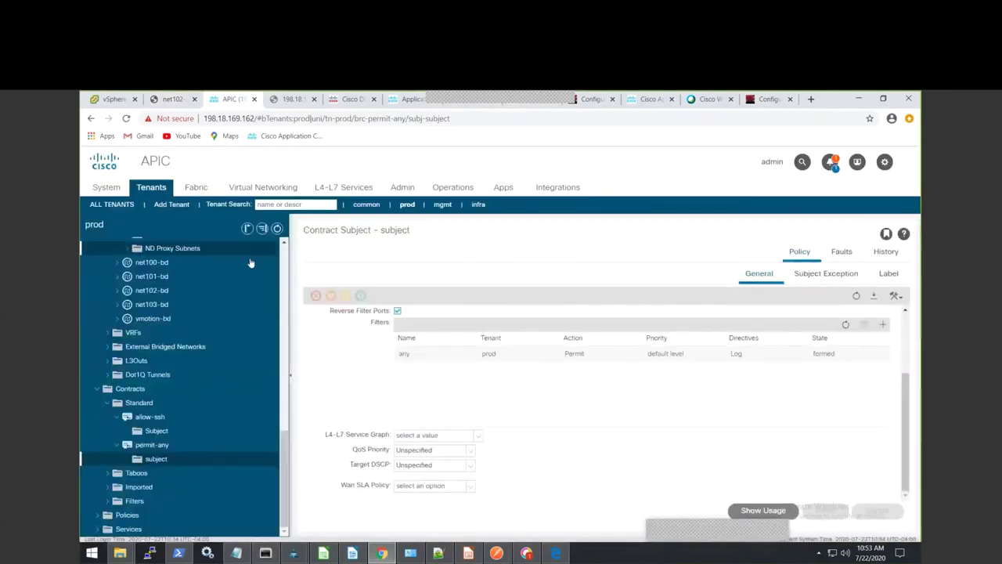
pyautogui.click(180, 420)
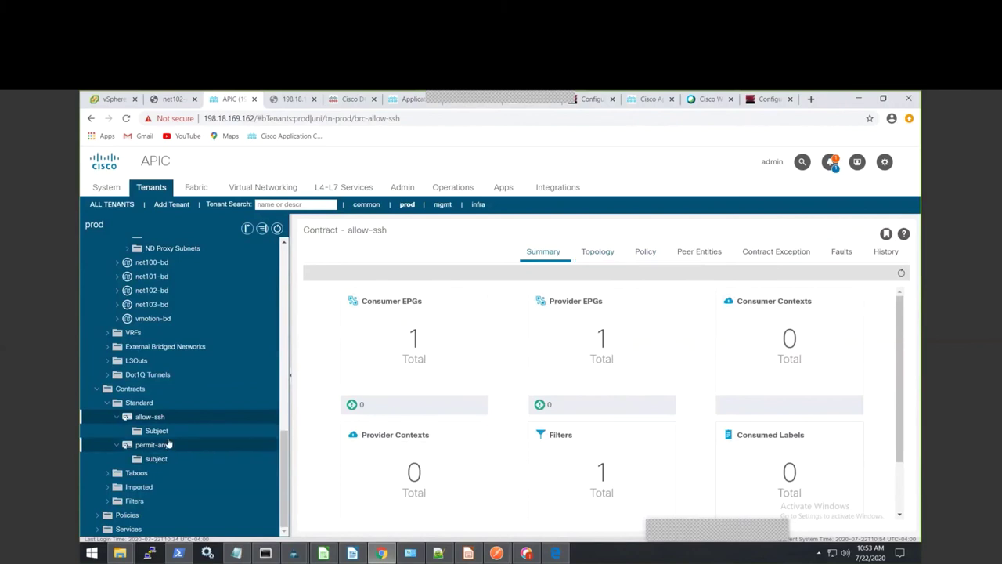
pyautogui.click(157, 431)
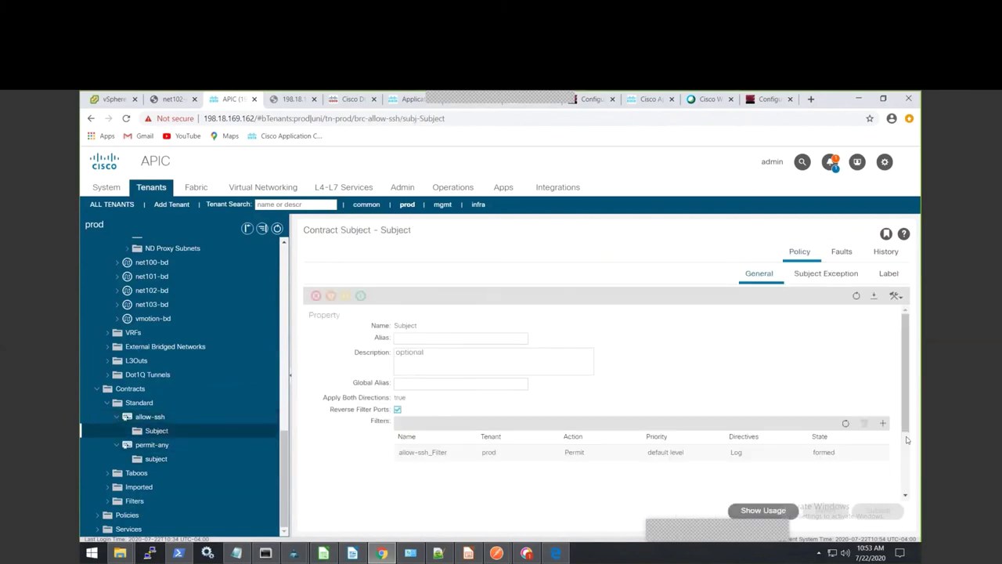
pyautogui.scroll(-2, 905, 455)
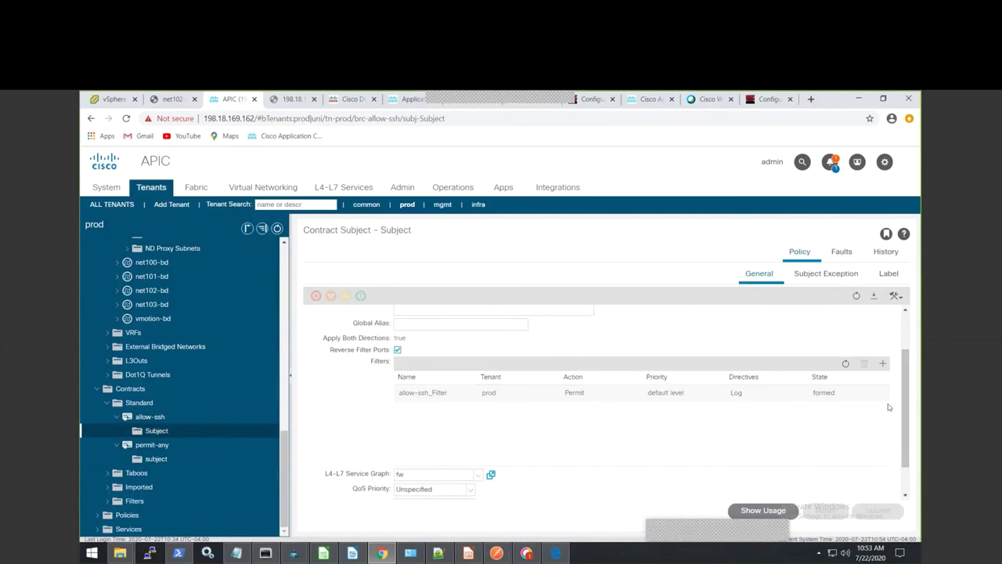
# Add the prod tenant's any filter to the subject after previewing its entries, and submit.
pyautogui.click(882, 365)
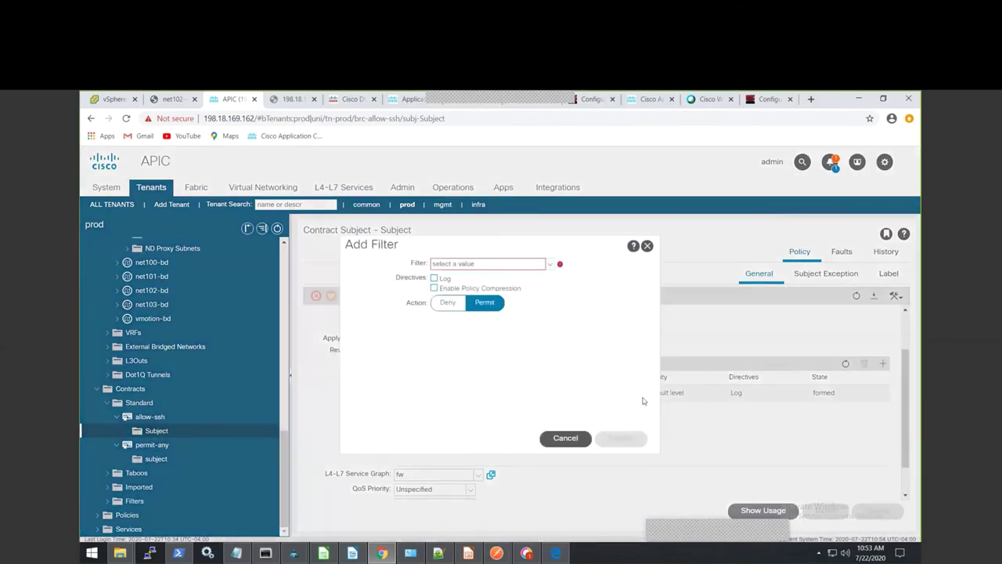
pyautogui.click(549, 267)
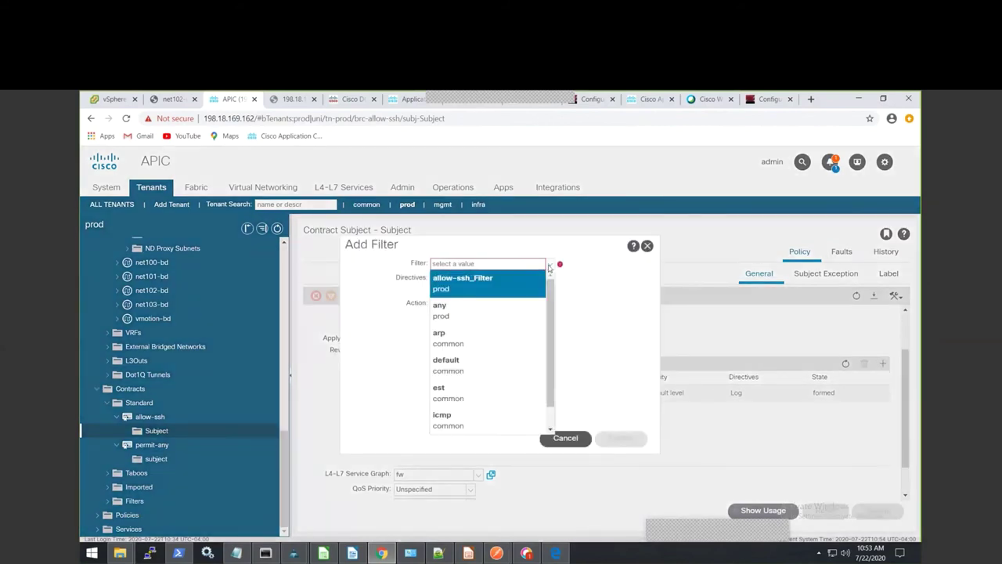
pyautogui.scroll(-2, 552, 337)
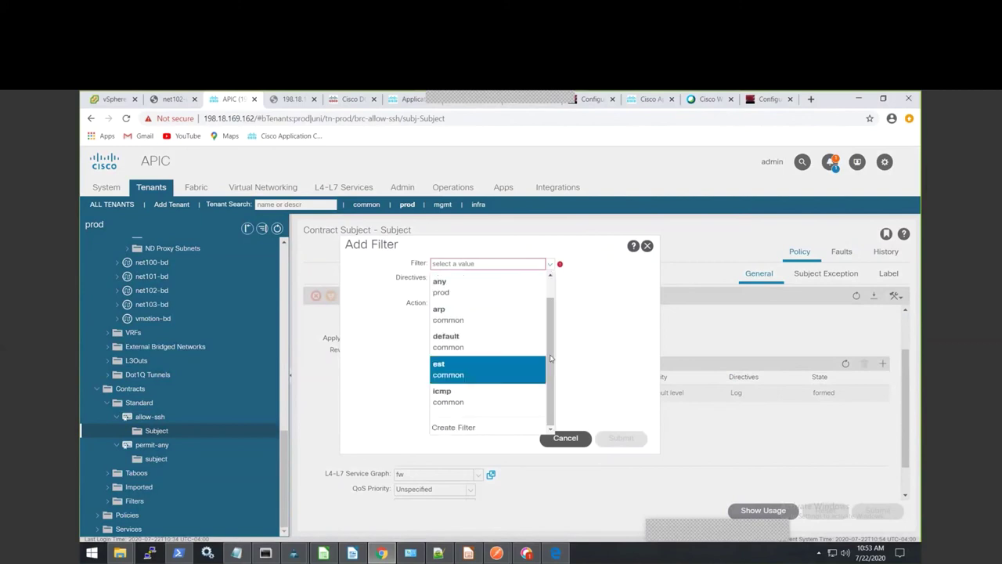
pyautogui.scroll(2, 554, 328)
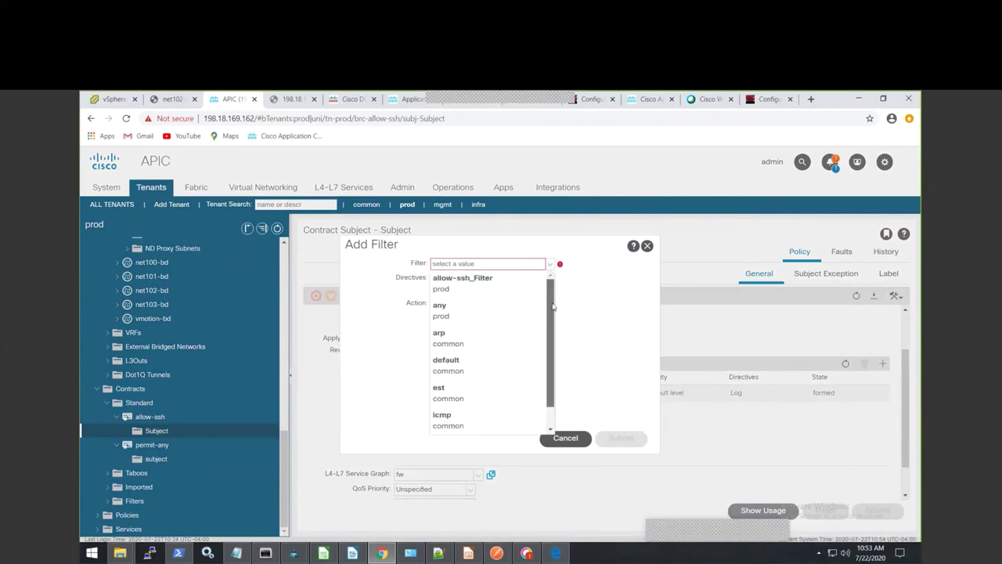
pyautogui.click(461, 313)
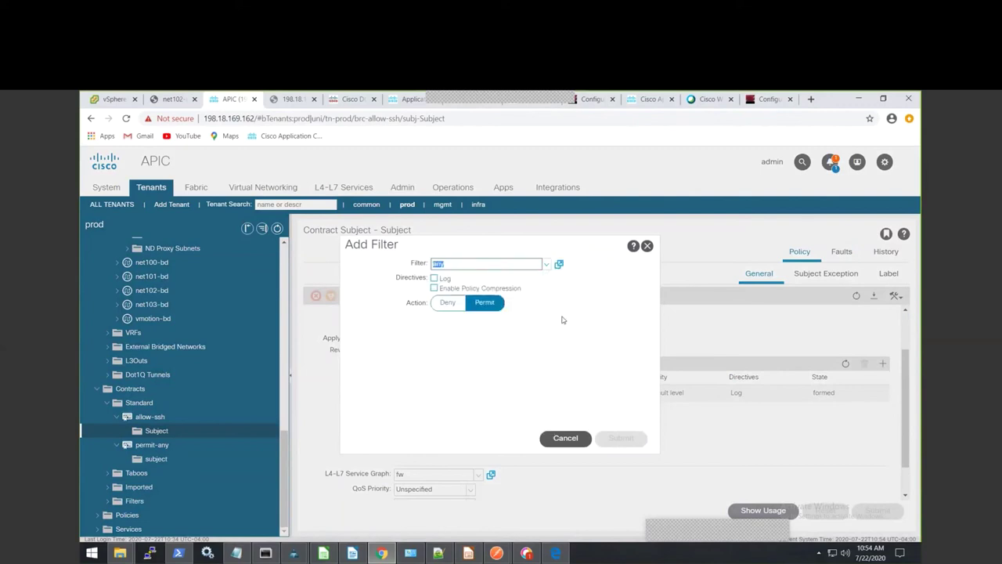
pyautogui.click(559, 266)
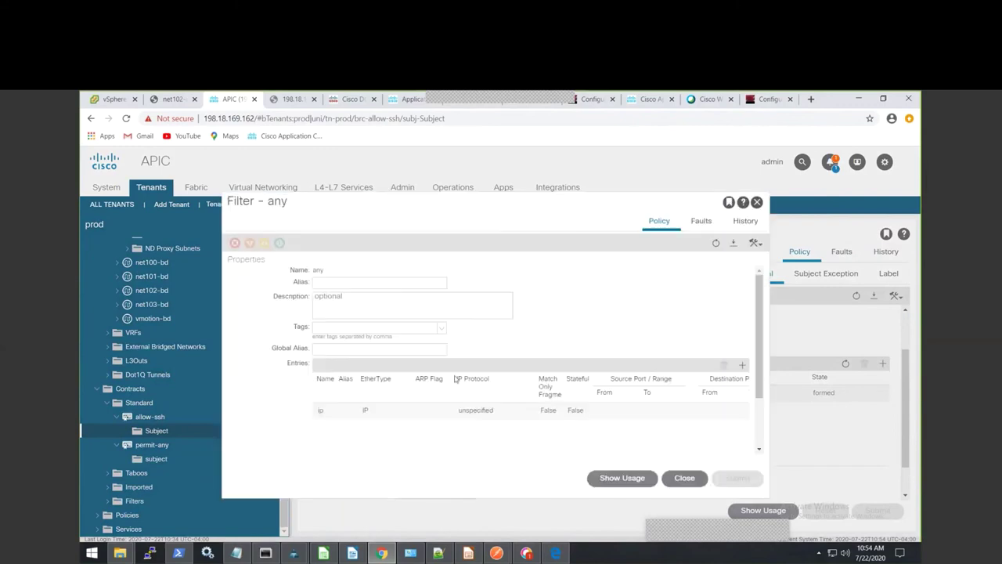
pyautogui.click(683, 477)
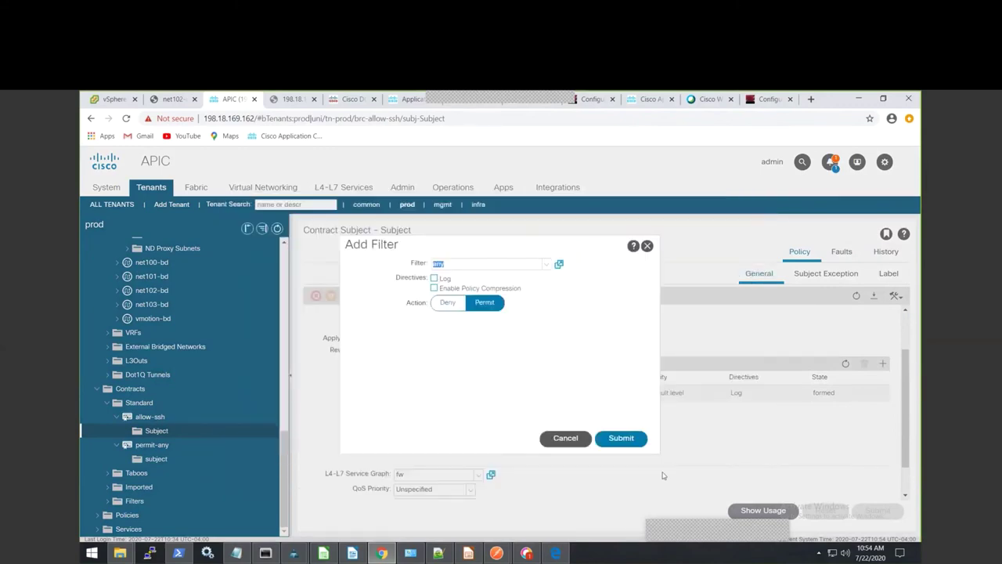
pyautogui.click(628, 445)
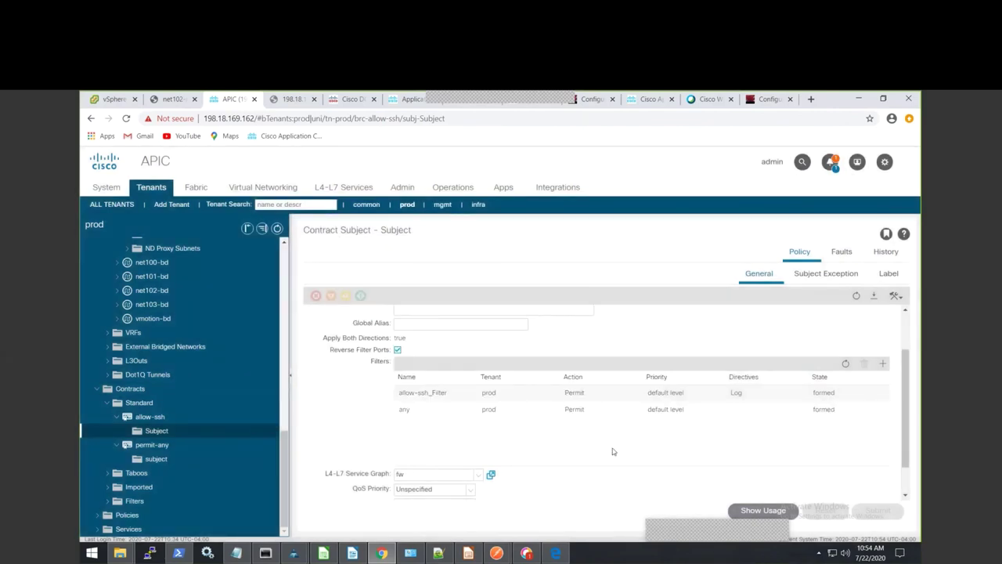
pyautogui.click(266, 553)
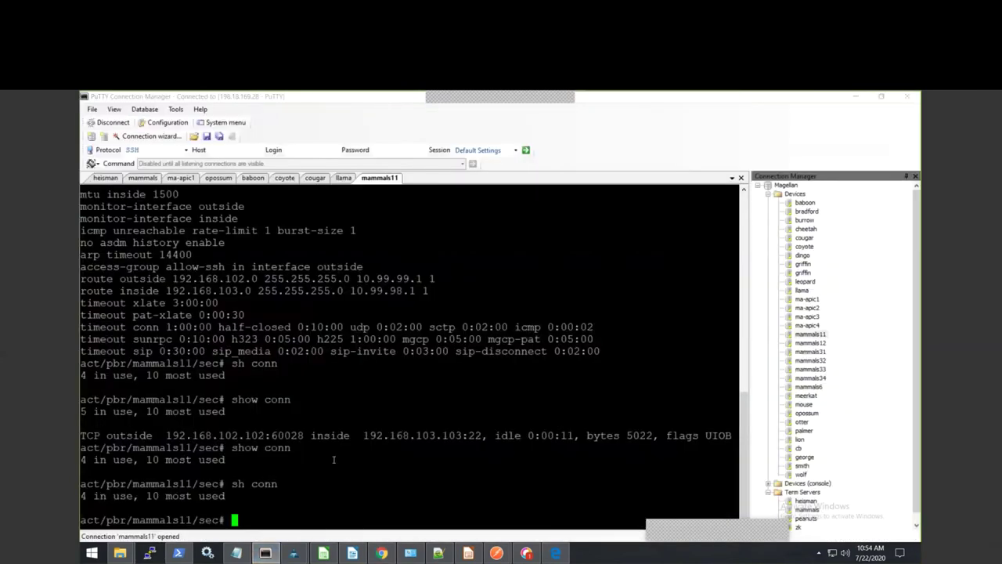
# Rerun 'sh conn' three times on the firewall, confirming 4 connections in use.
pyautogui.press('Up')
pyautogui.press('Return')
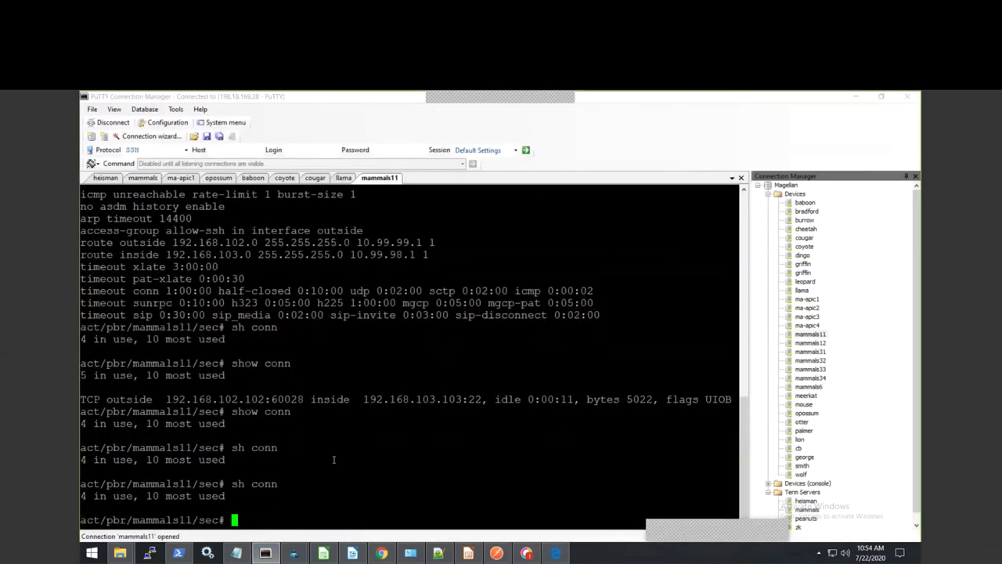
pyautogui.press('Up')
pyautogui.press('Return')
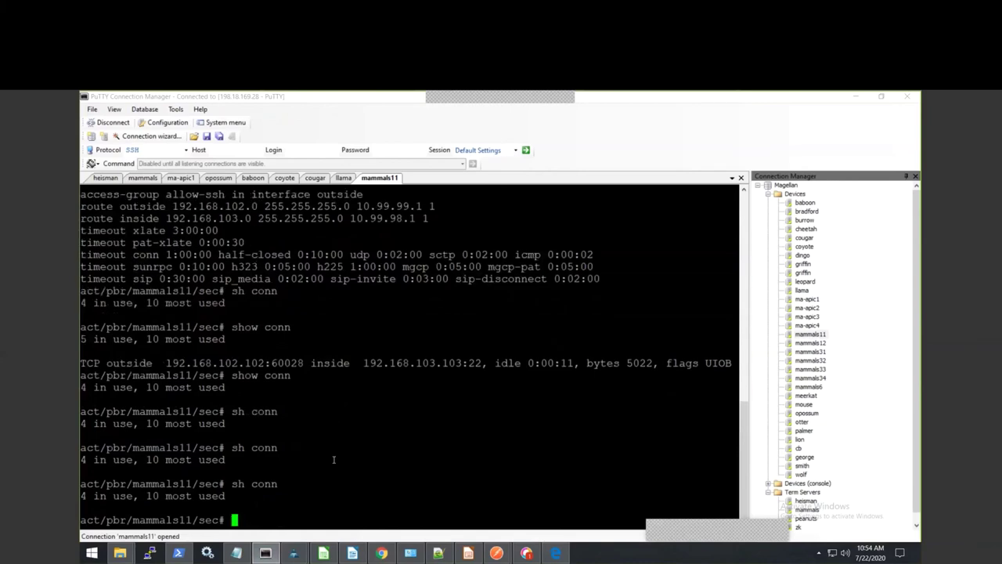
pyautogui.press('Up')
pyautogui.press('Return')
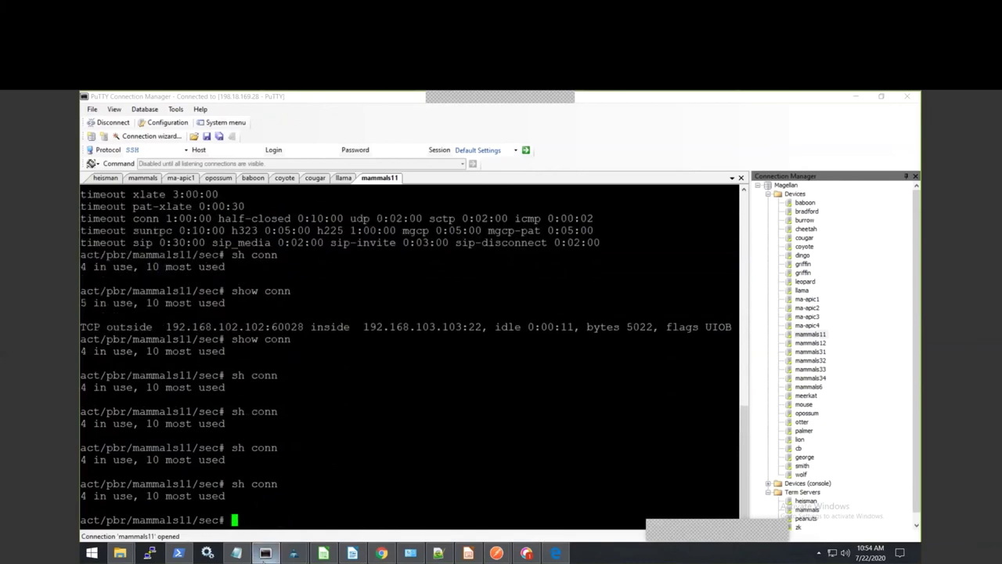
pyautogui.moveTo(384, 556)
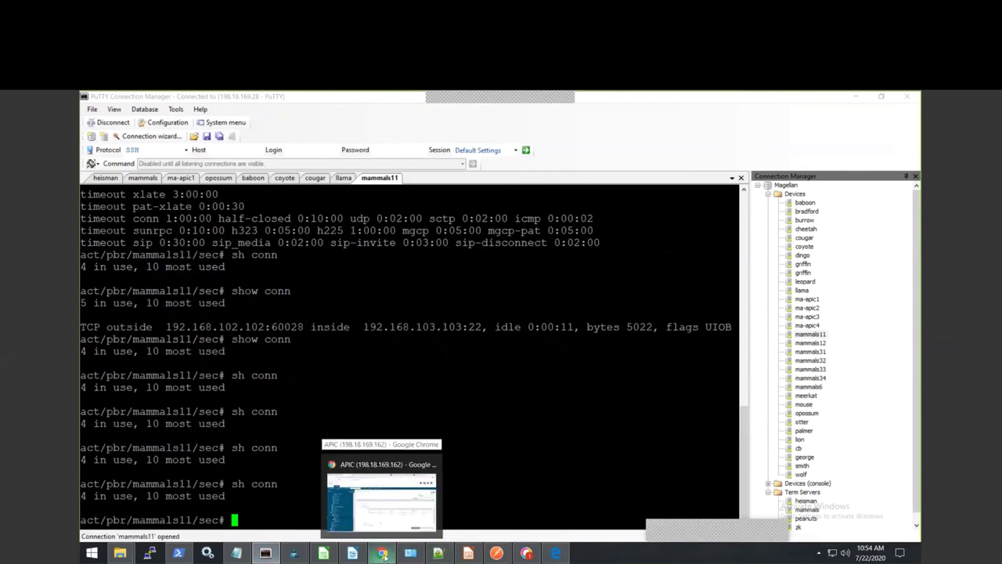
pyautogui.click(386, 556)
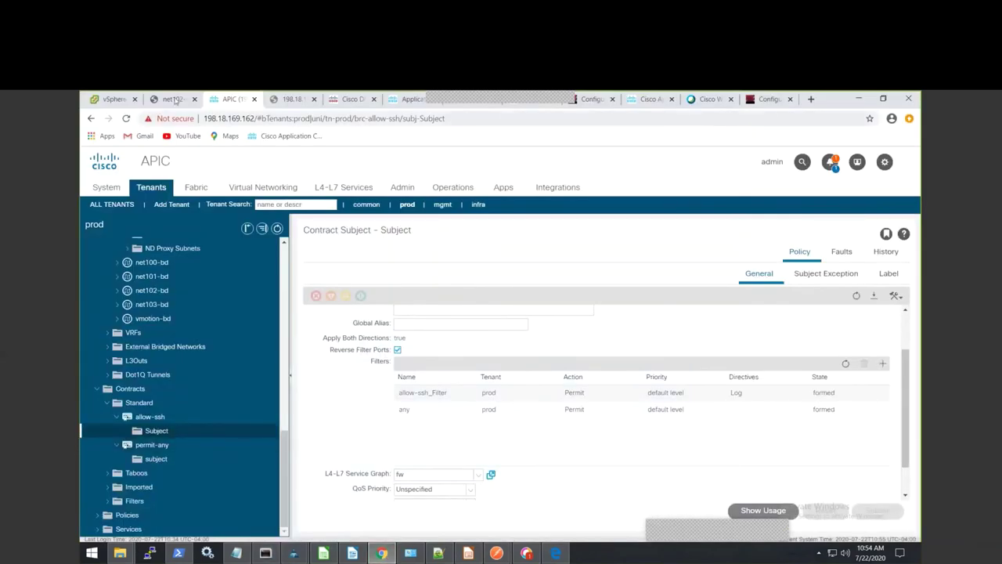
# Stop the ping to 192.168.103.103 (79 of 105 received, 24% loss) and restart it.
pyautogui.click(172, 99)
pyautogui.hotkey('ctrl', 'c')
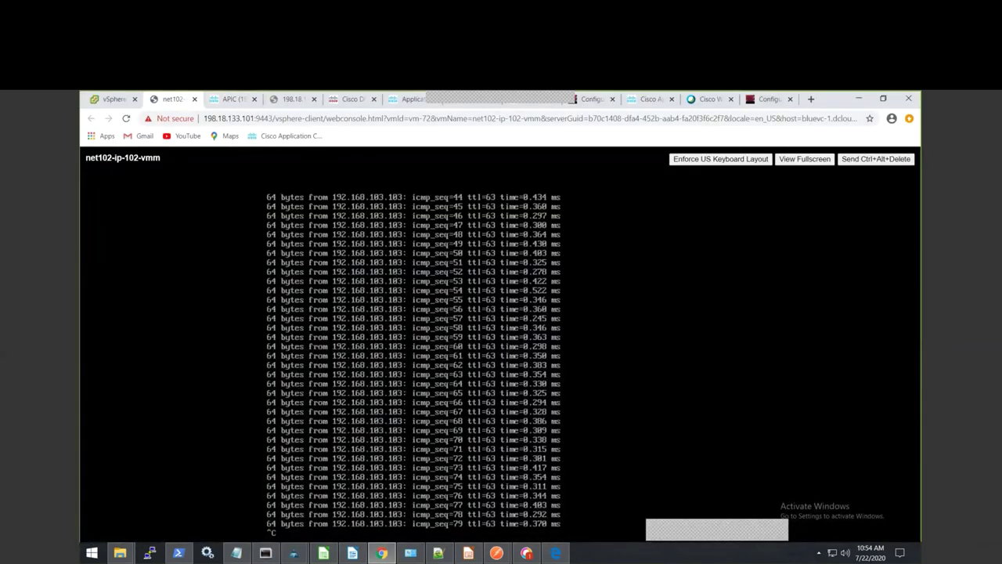
pyautogui.write('c')
pyautogui.hotkey('ctrl', 'c')
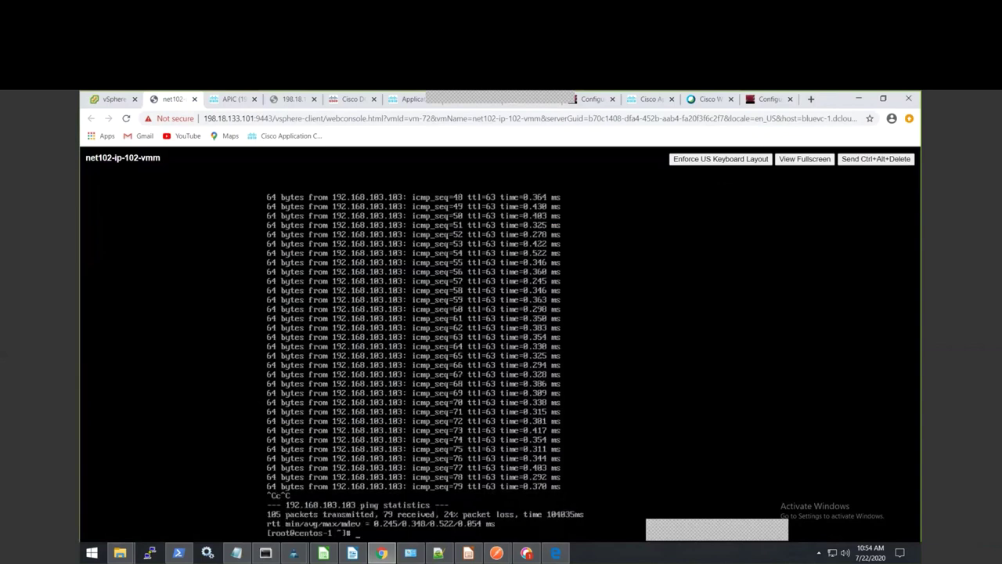
pyautogui.press('Up')
pyautogui.press('Return')
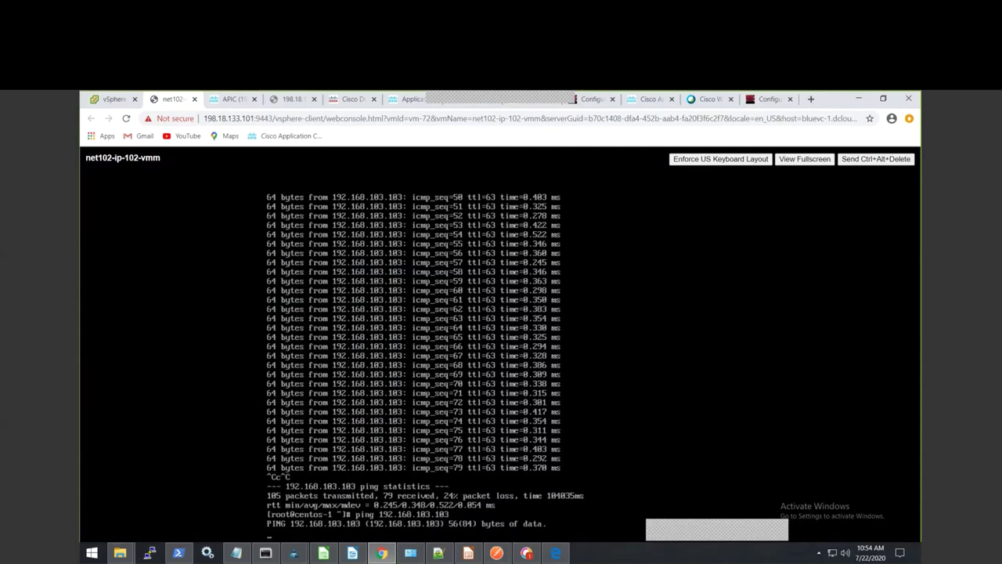
pyautogui.click(267, 554)
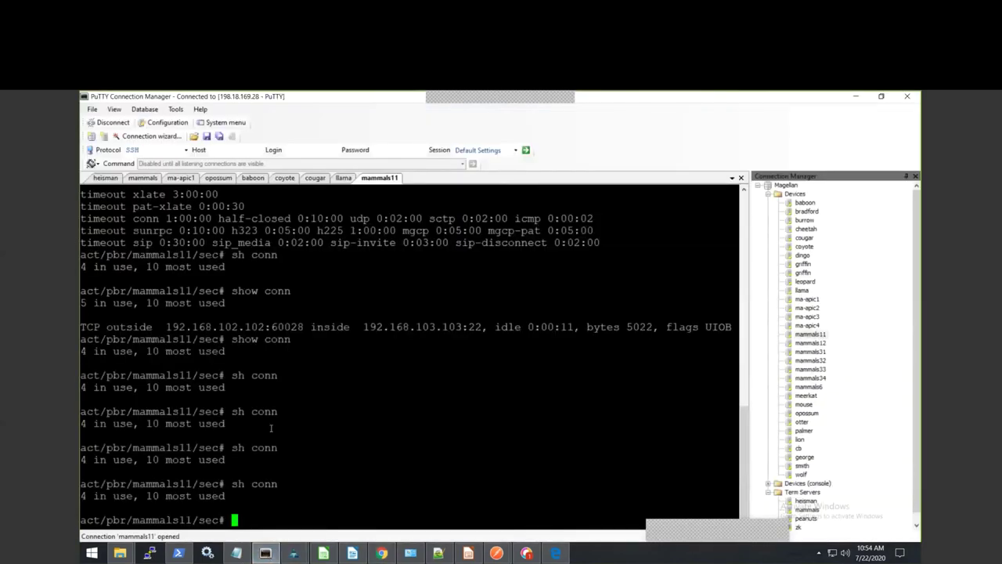
# Show the firewall's running configuration and enter configuration mode with 'conf t'.
pyautogui.write('sh rn')
pyautogui.write('n')
pyautogui.press('Return')
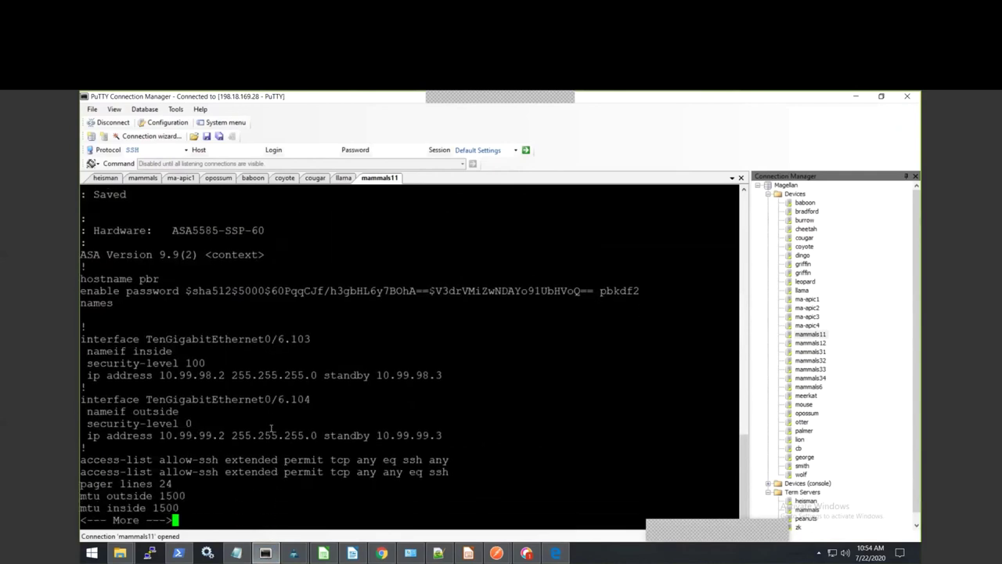
pyautogui.write('qconf t')
pyautogui.press('Return')
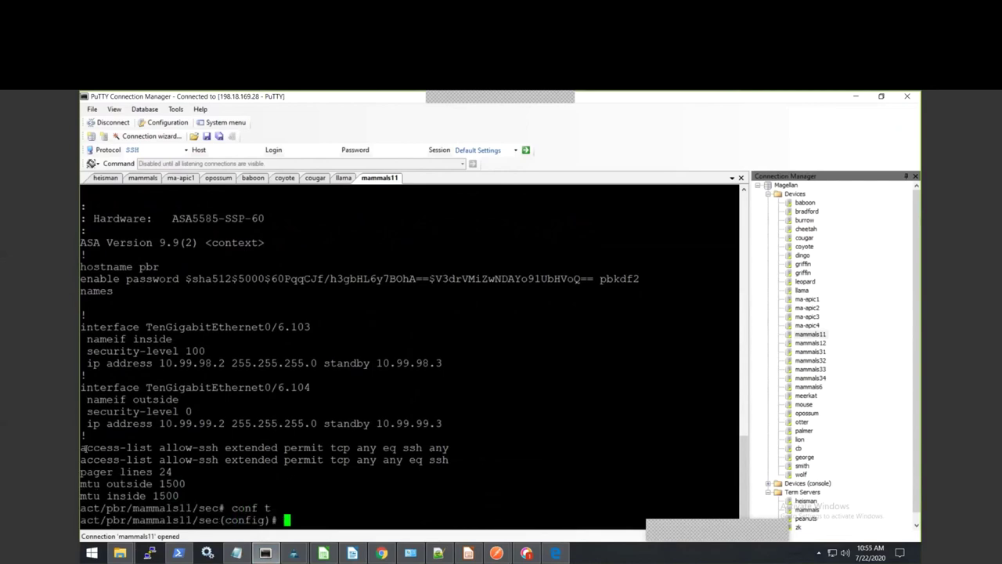
# Add 'access-list allow-ssh extended permit icmp any any' to the firewall.
pyautogui.moveTo(82, 447); pyautogui.dragTo(324, 447)
pyautogui.press('shift+Insert')
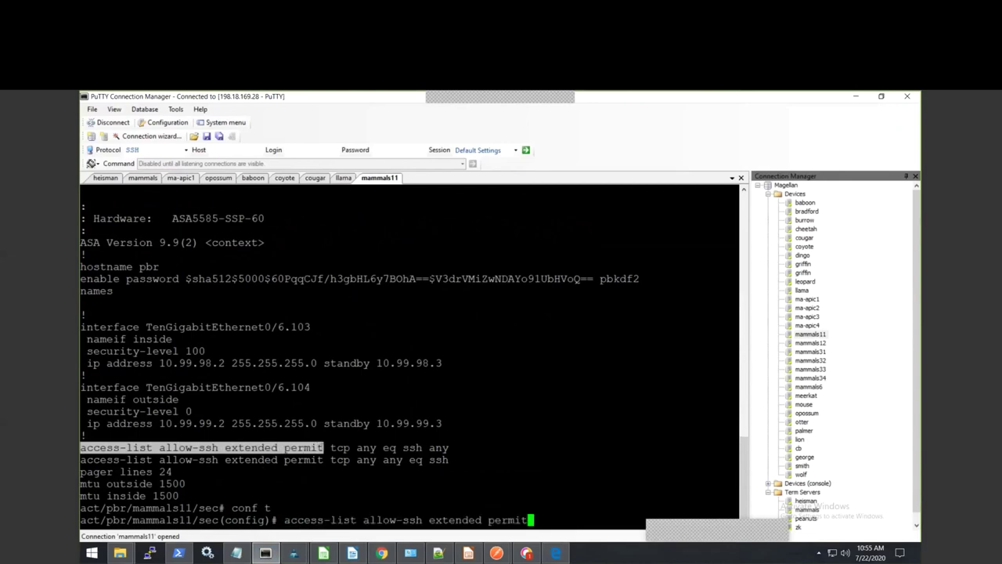
pyautogui.write('i')
pyautogui.write('c')
pyautogui.press('Tab')
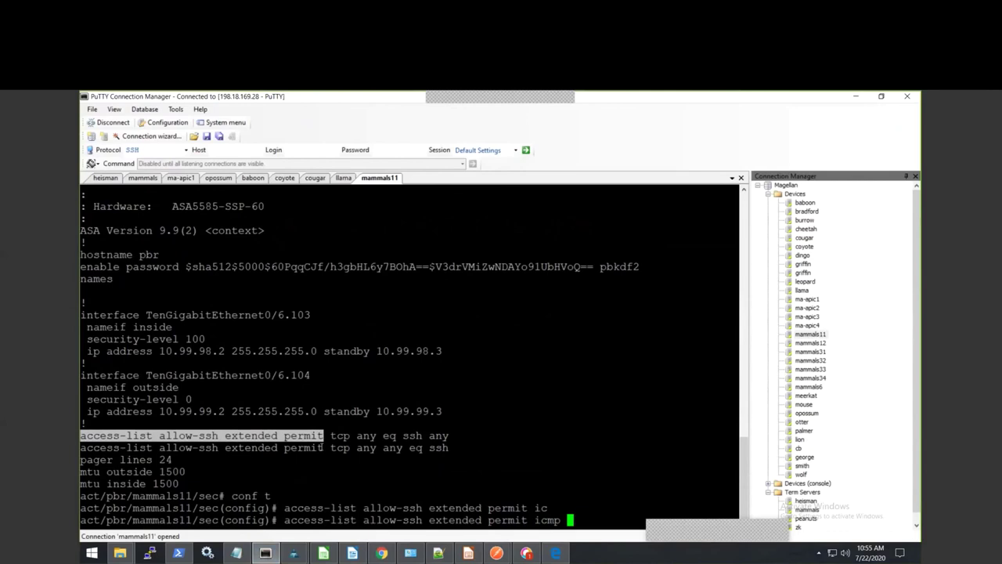
pyautogui.write('an')
pyautogui.press('Tab')
pyautogui.write('an')
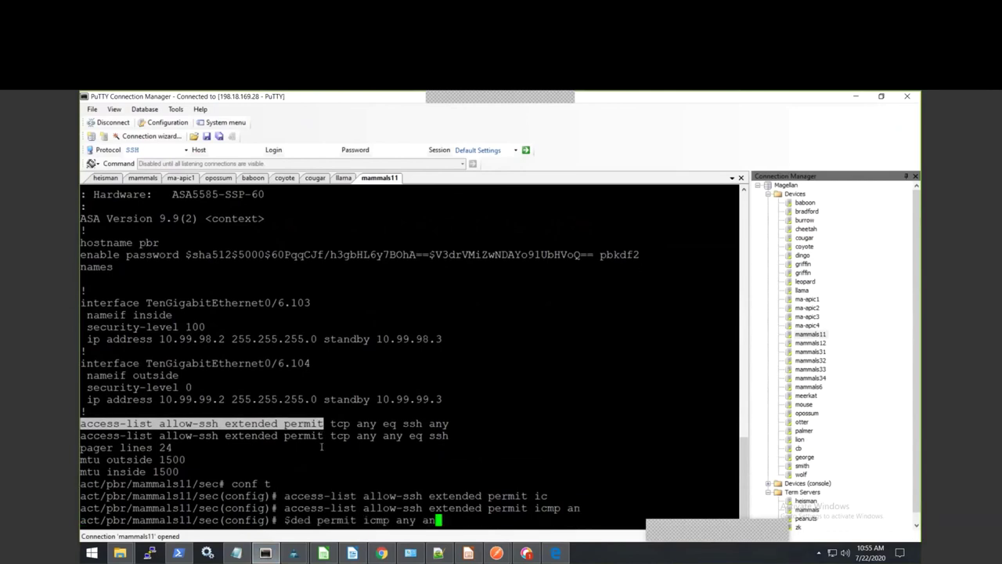
pyautogui.press('Tab')
pyautogui.press('Return')
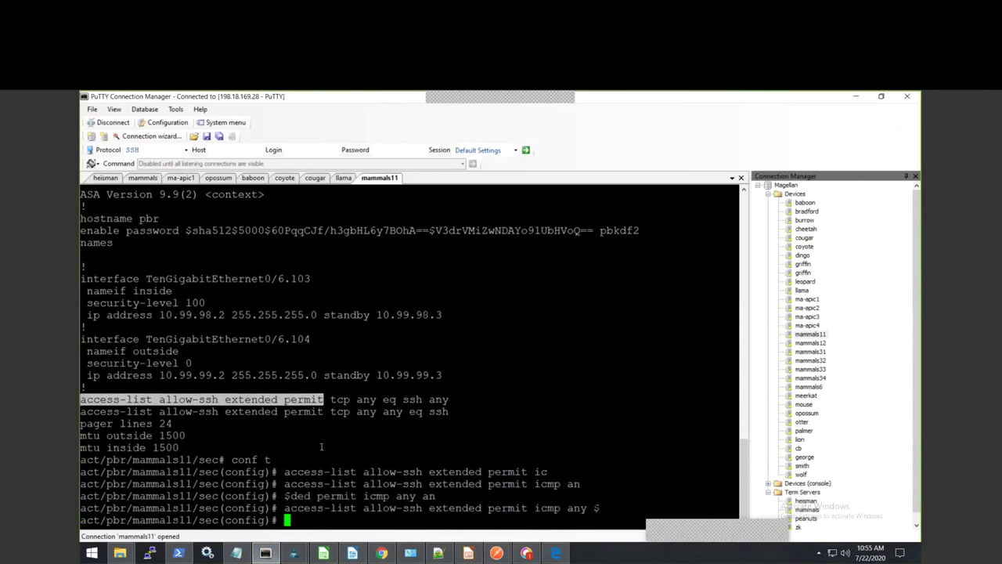
# Add 'access-list allow-ssh extended permit ip any any', then confirm sh conn shows 6 in use.
pyautogui.press('Up')
pyautogui.press('Left')
pyautogui.press('Left')
pyautogui.press('Left')
pyautogui.press('Left')
pyautogui.press('Left')
pyautogui.press('Left')
pyautogui.press('Left')
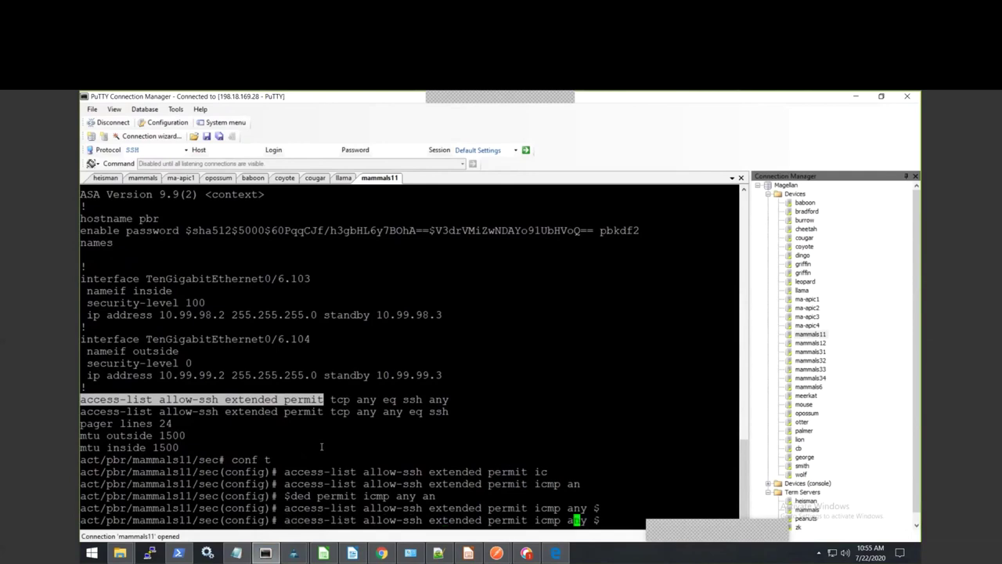
pyautogui.press('Left')
pyautogui.press('Left')
pyautogui.press('BackSpace')
pyautogui.press('BackSpace')
pyautogui.press('BackSpace')
pyautogui.write('p')
pyautogui.press('Return')
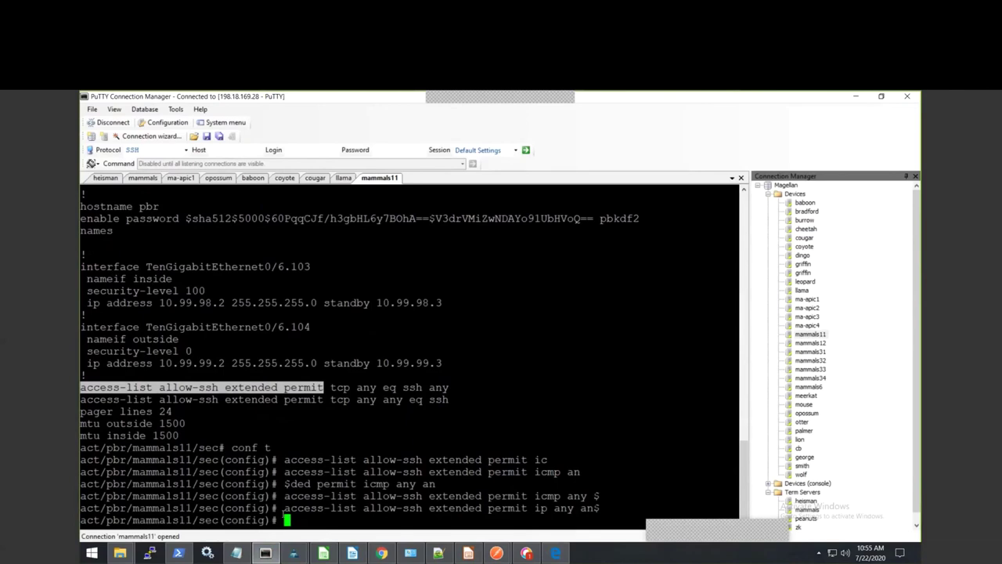
pyautogui.write('sh conn')
pyautogui.press('Return')
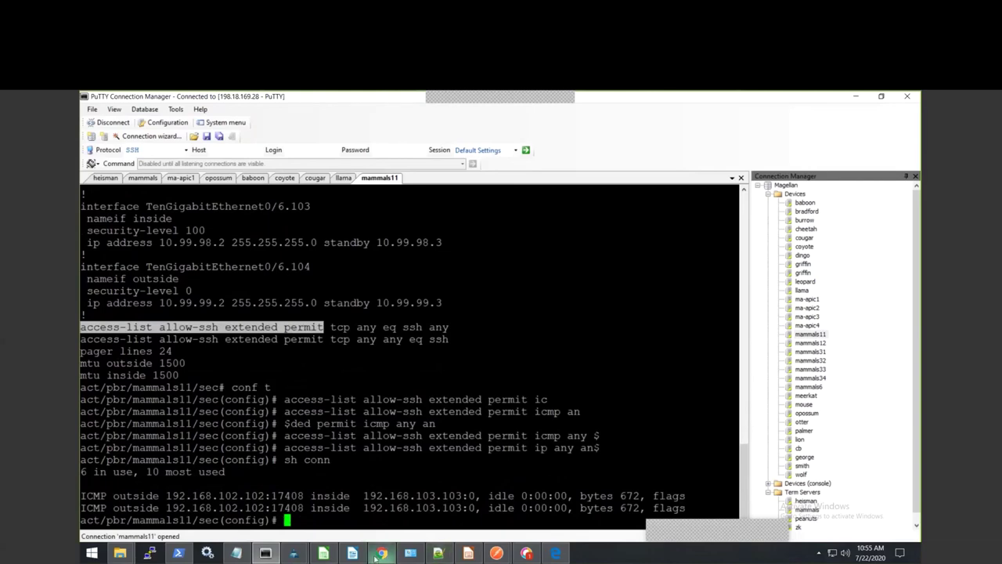
pyautogui.click(379, 554)
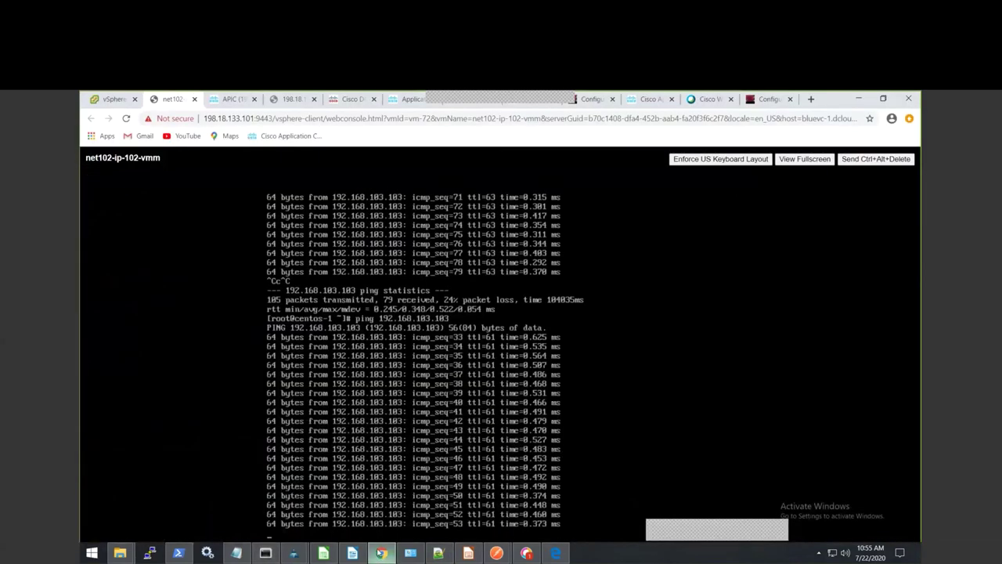